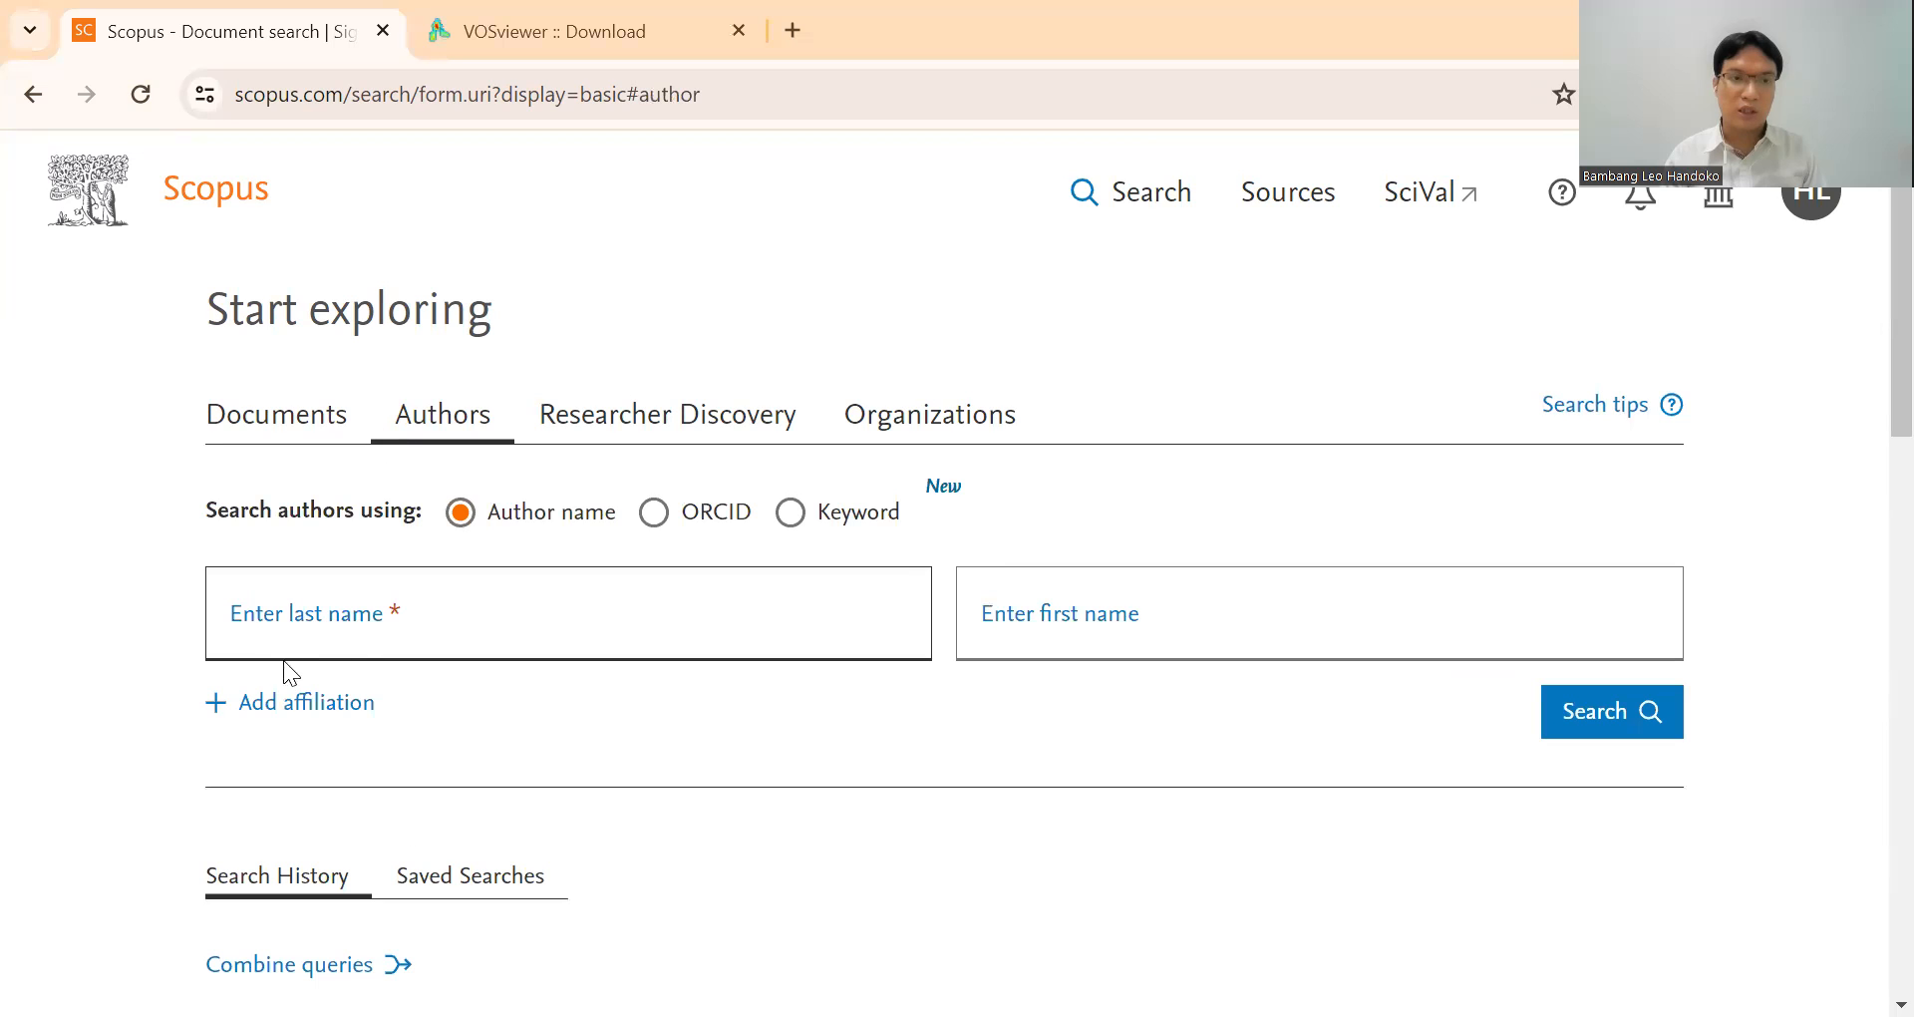
Search documents for "remote audit" within article title, abstract and keywords.
left_click(344, 431)
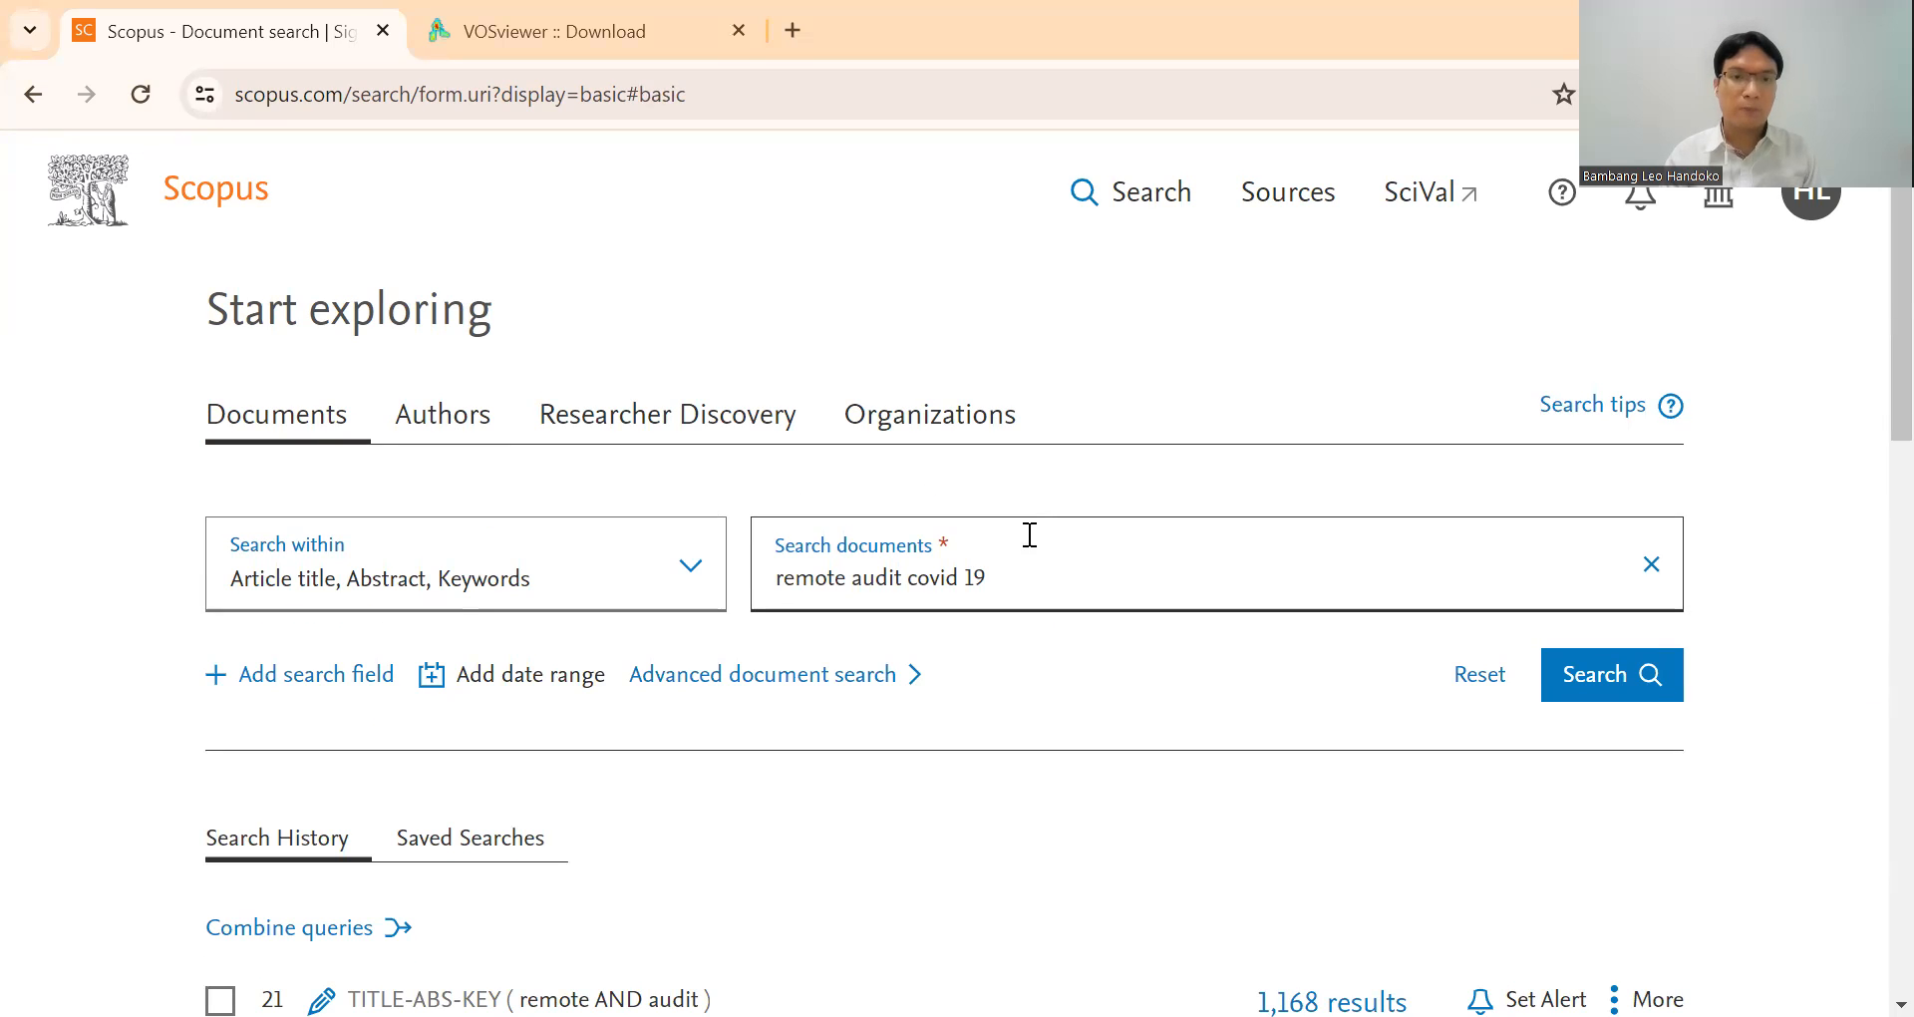
left_click(1070, 570)
key("BackSpace")
key("BackSpace")
key("BackSpace")
key("BackSpace")
key("BackSpace")
key("BackSpace")
key("BackSpace")
key("BackSpace")
key("BackSpace")
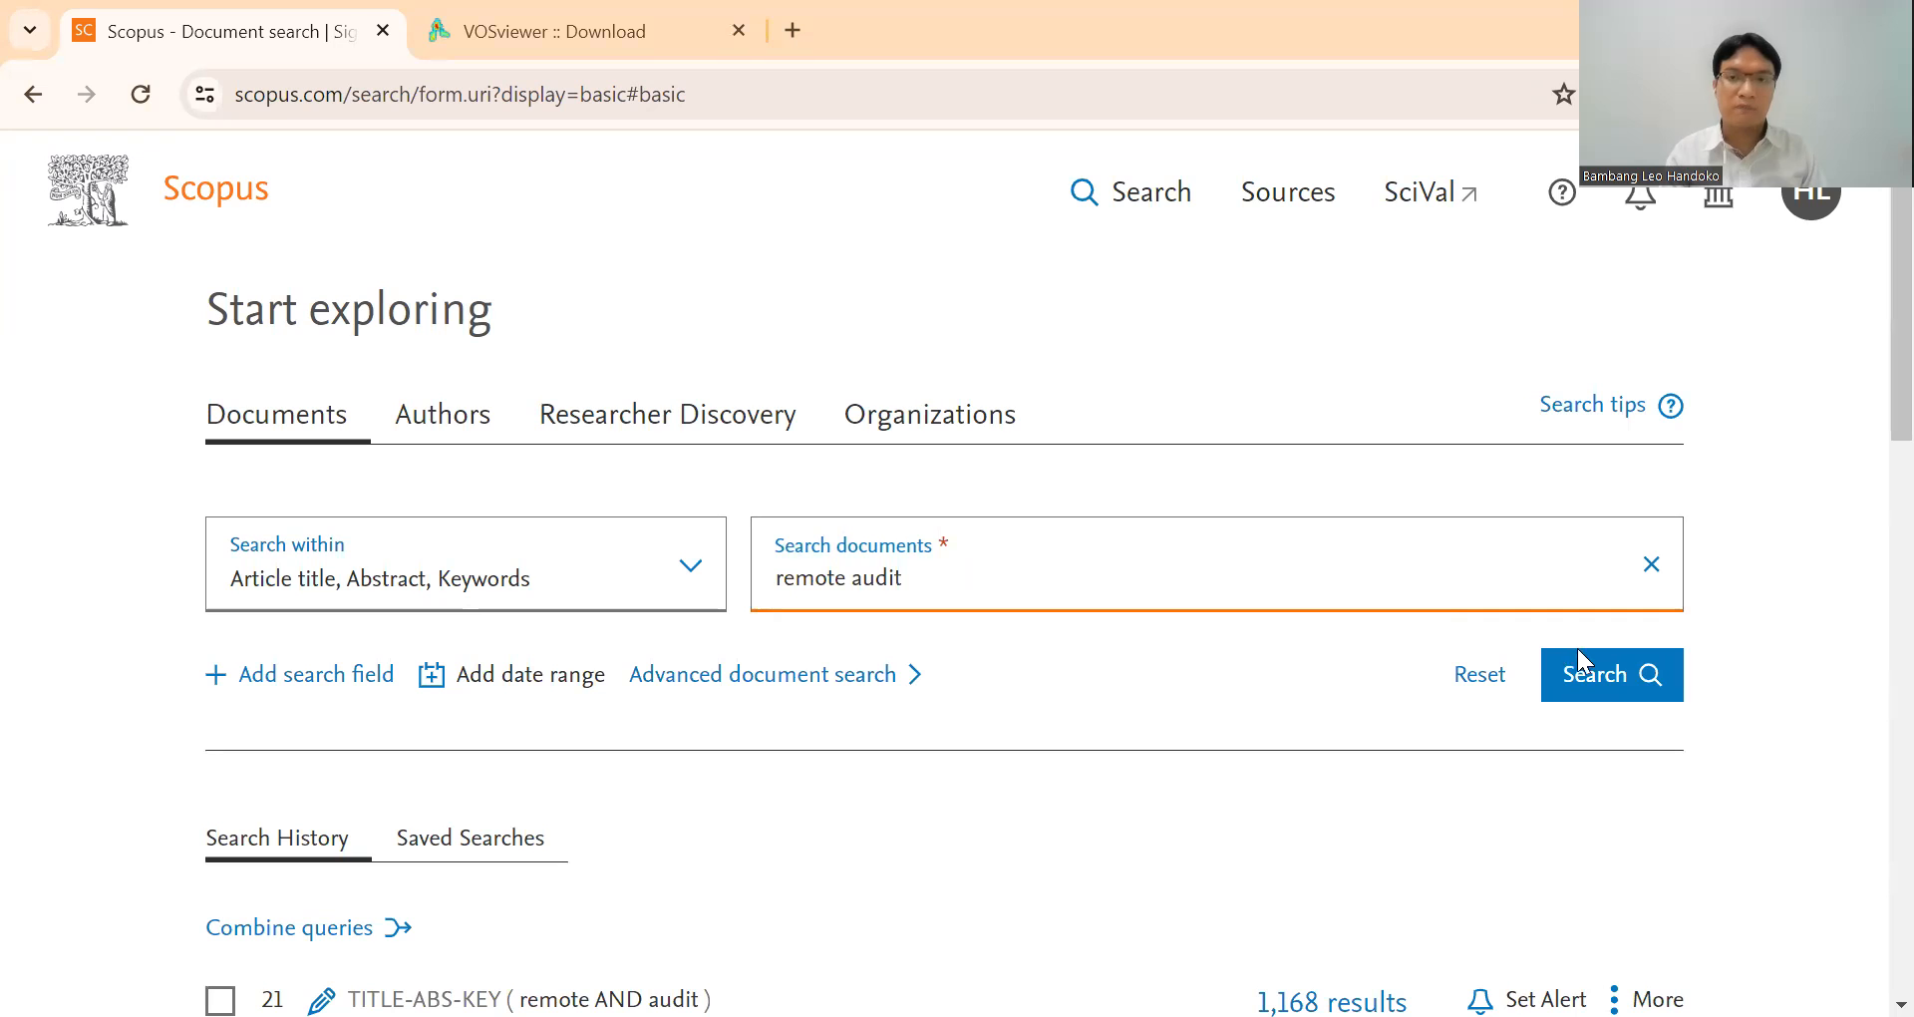
left_click(1615, 680)
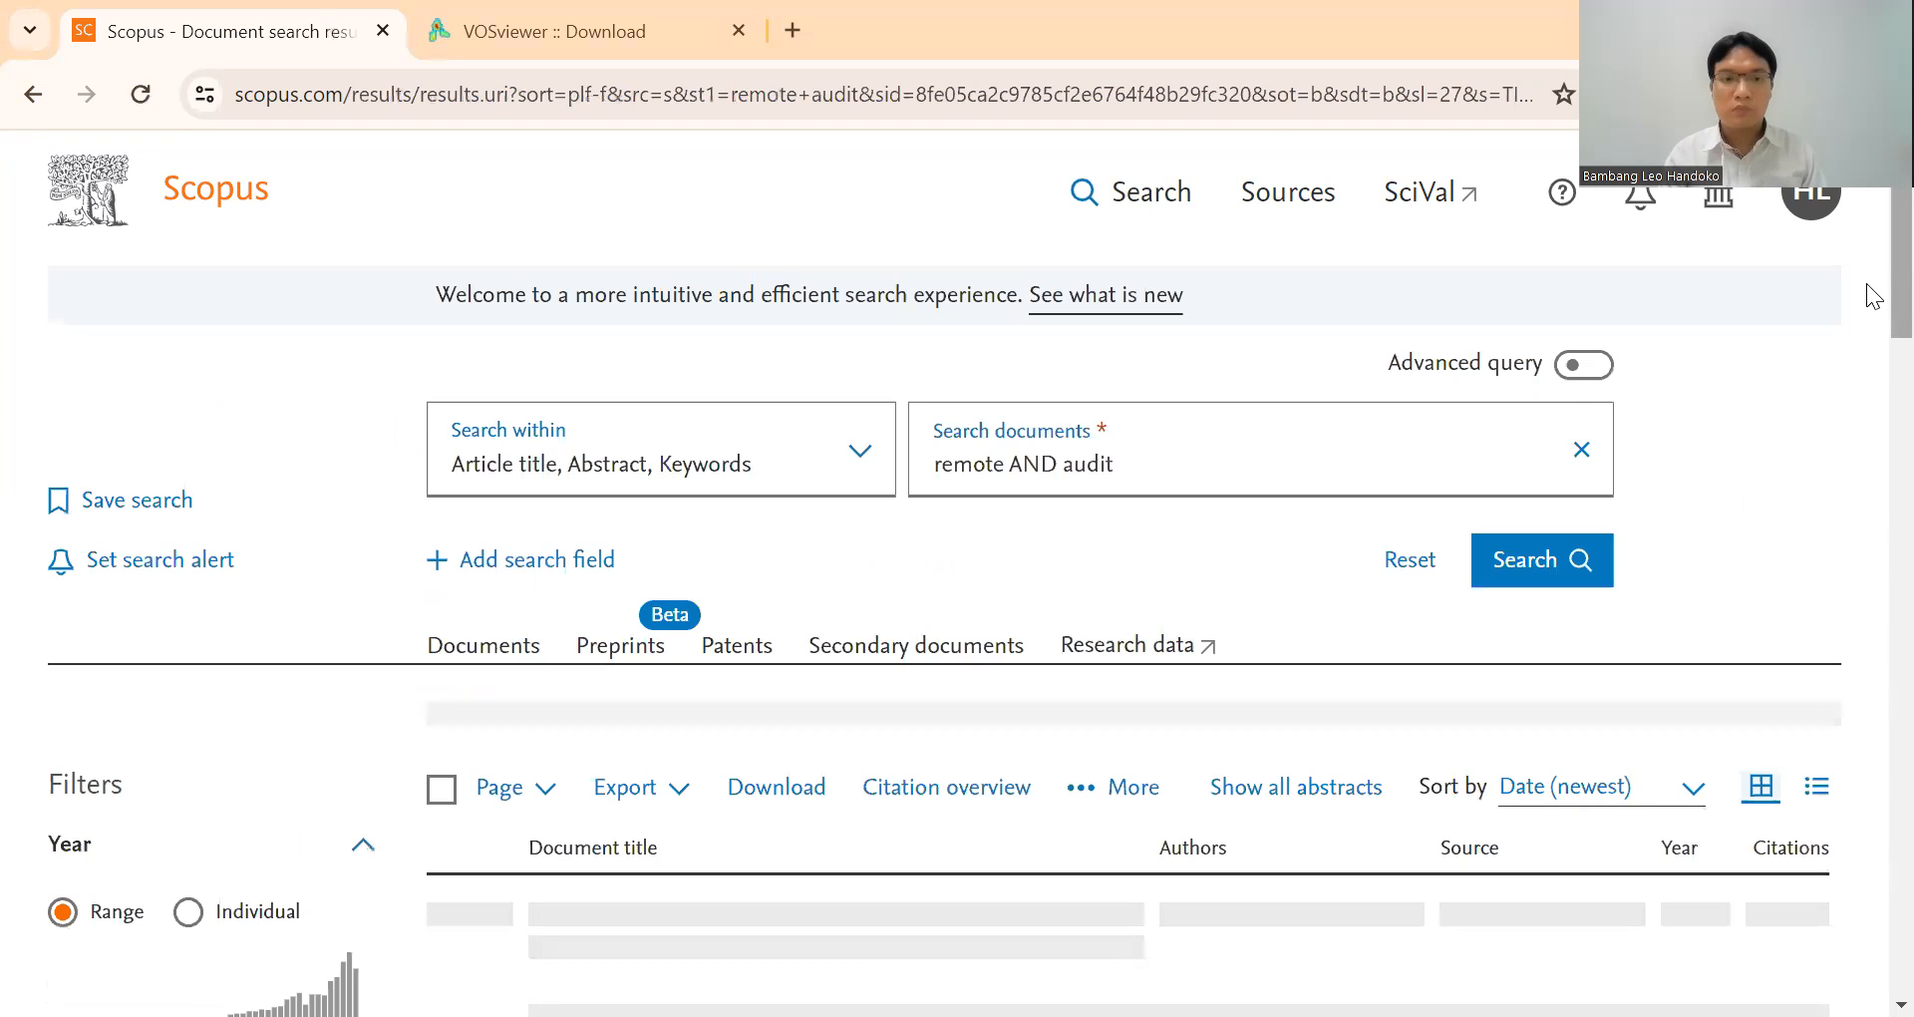
mouse_move(1894, 284)
left_mouse_down()
mouse_move(1894, 330)
mouse_move(1894, 292)
mouse_move(1866, 268)
left_mouse_up()
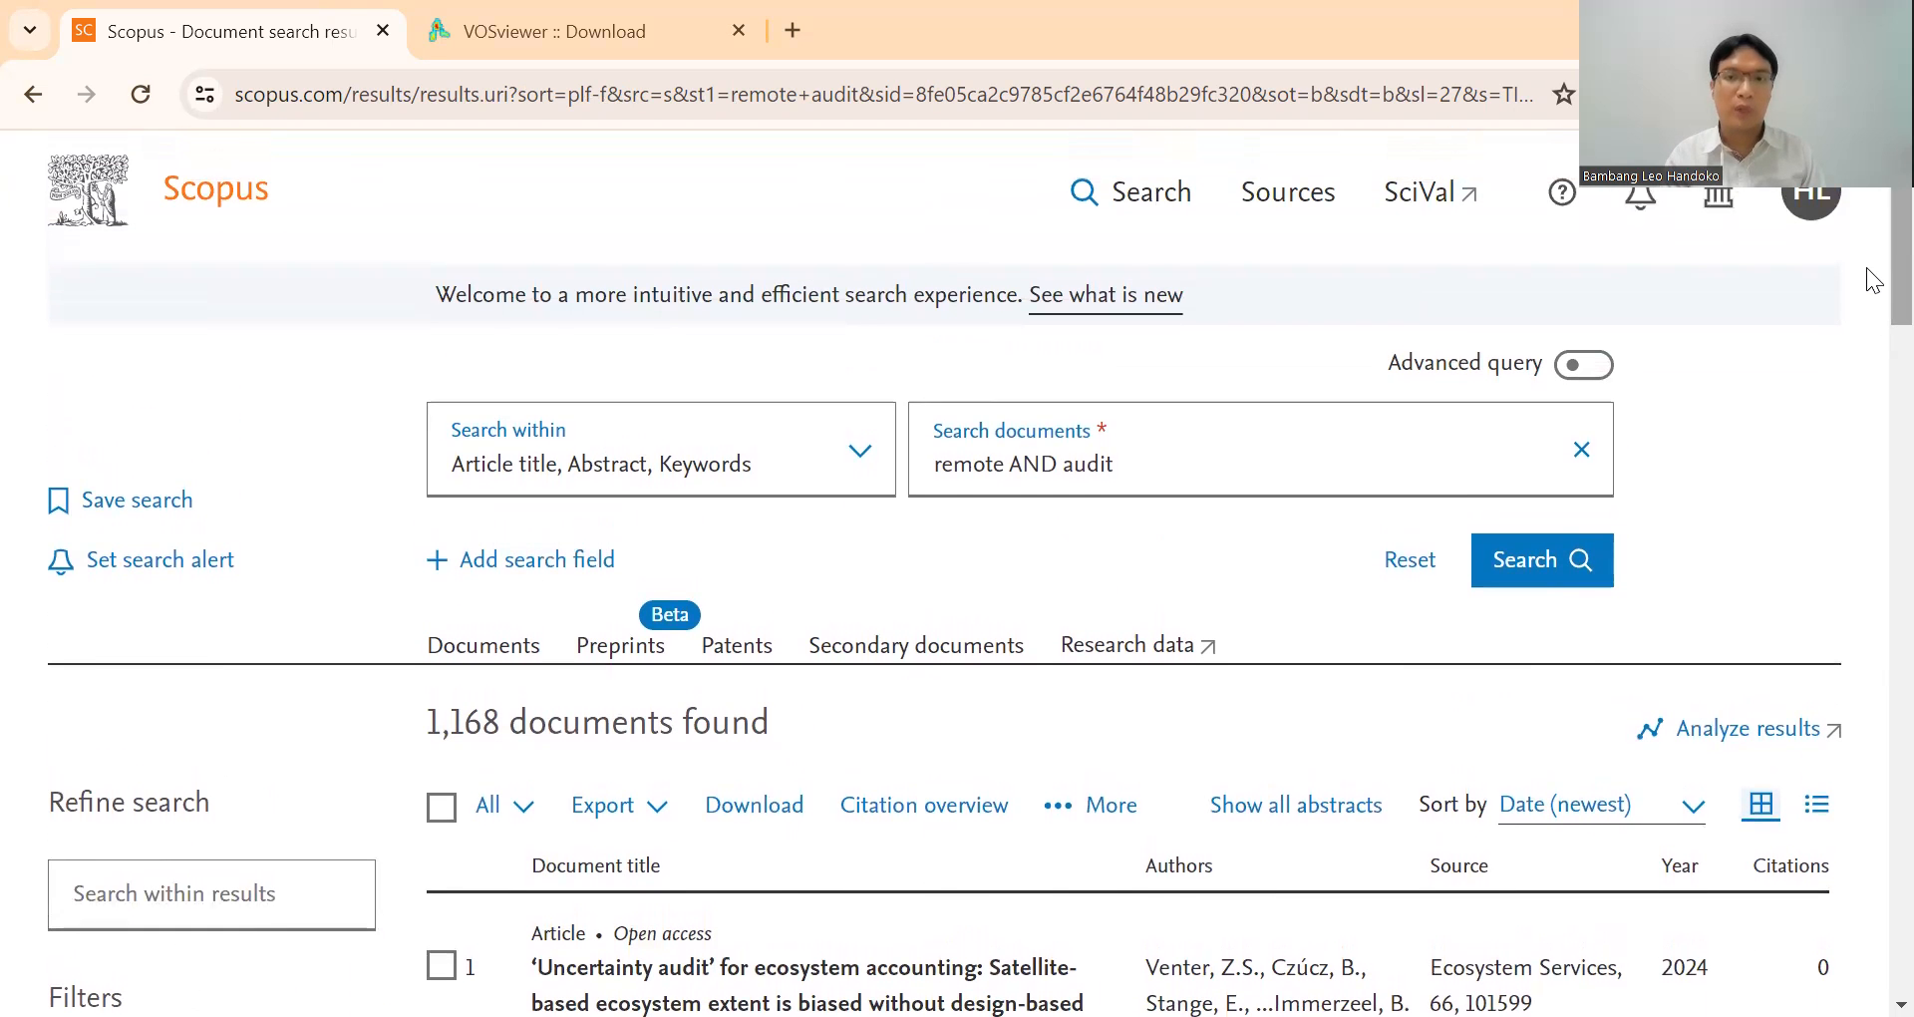
Narrow the document search by adding "covid 19" to the query and run it again.
left_click(1180, 475)
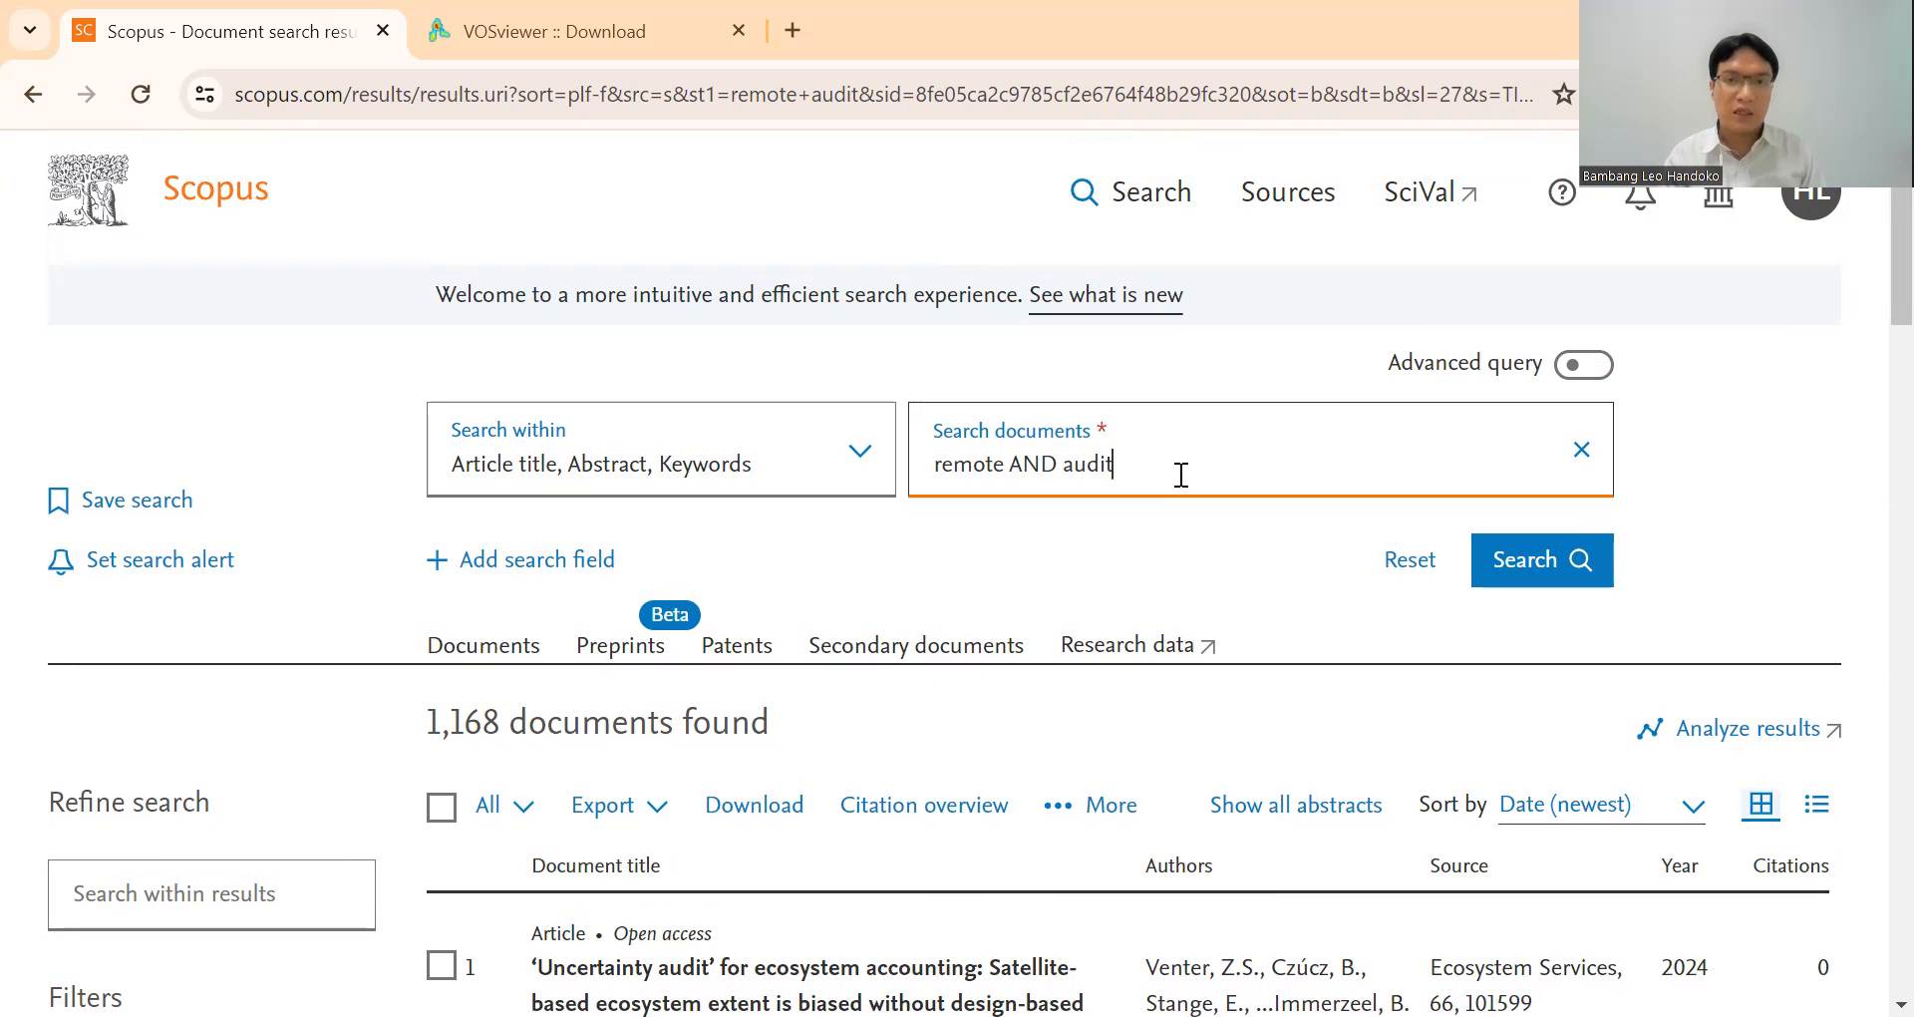
type("c")
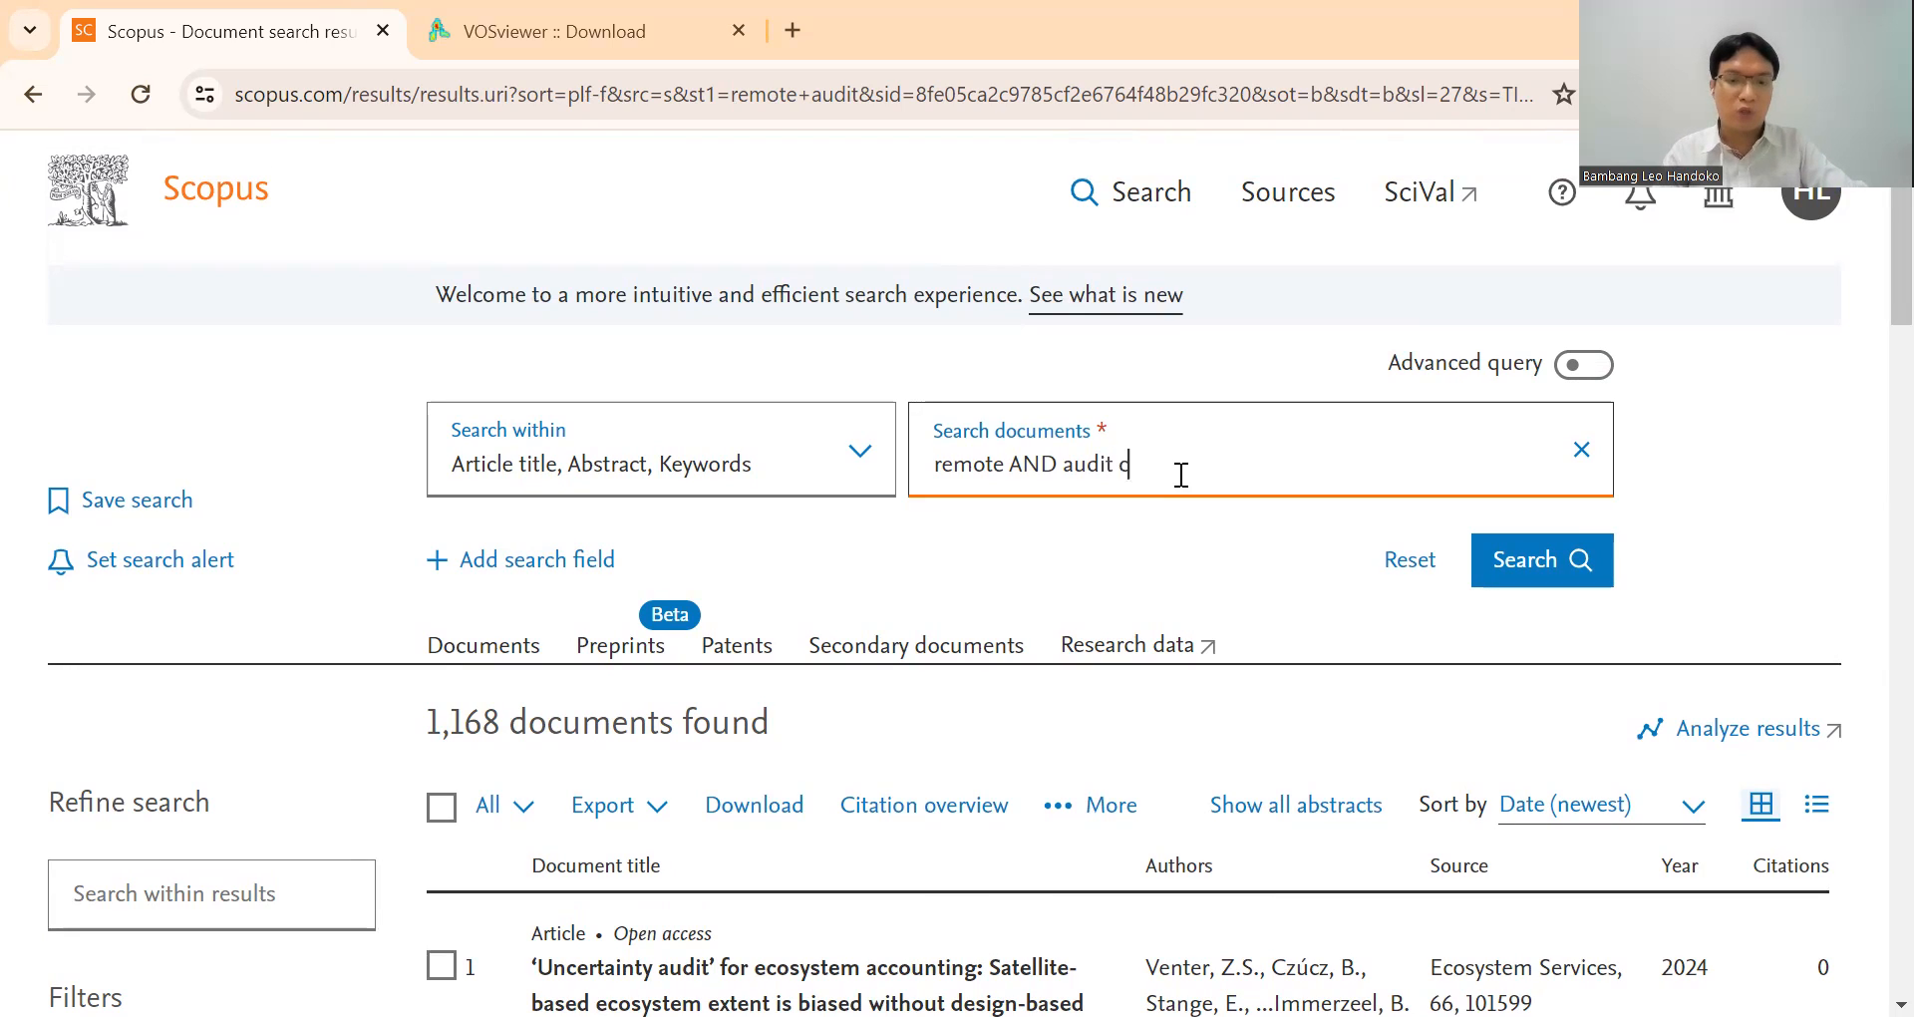
type("ovid 19")
left_click(1477, 566)
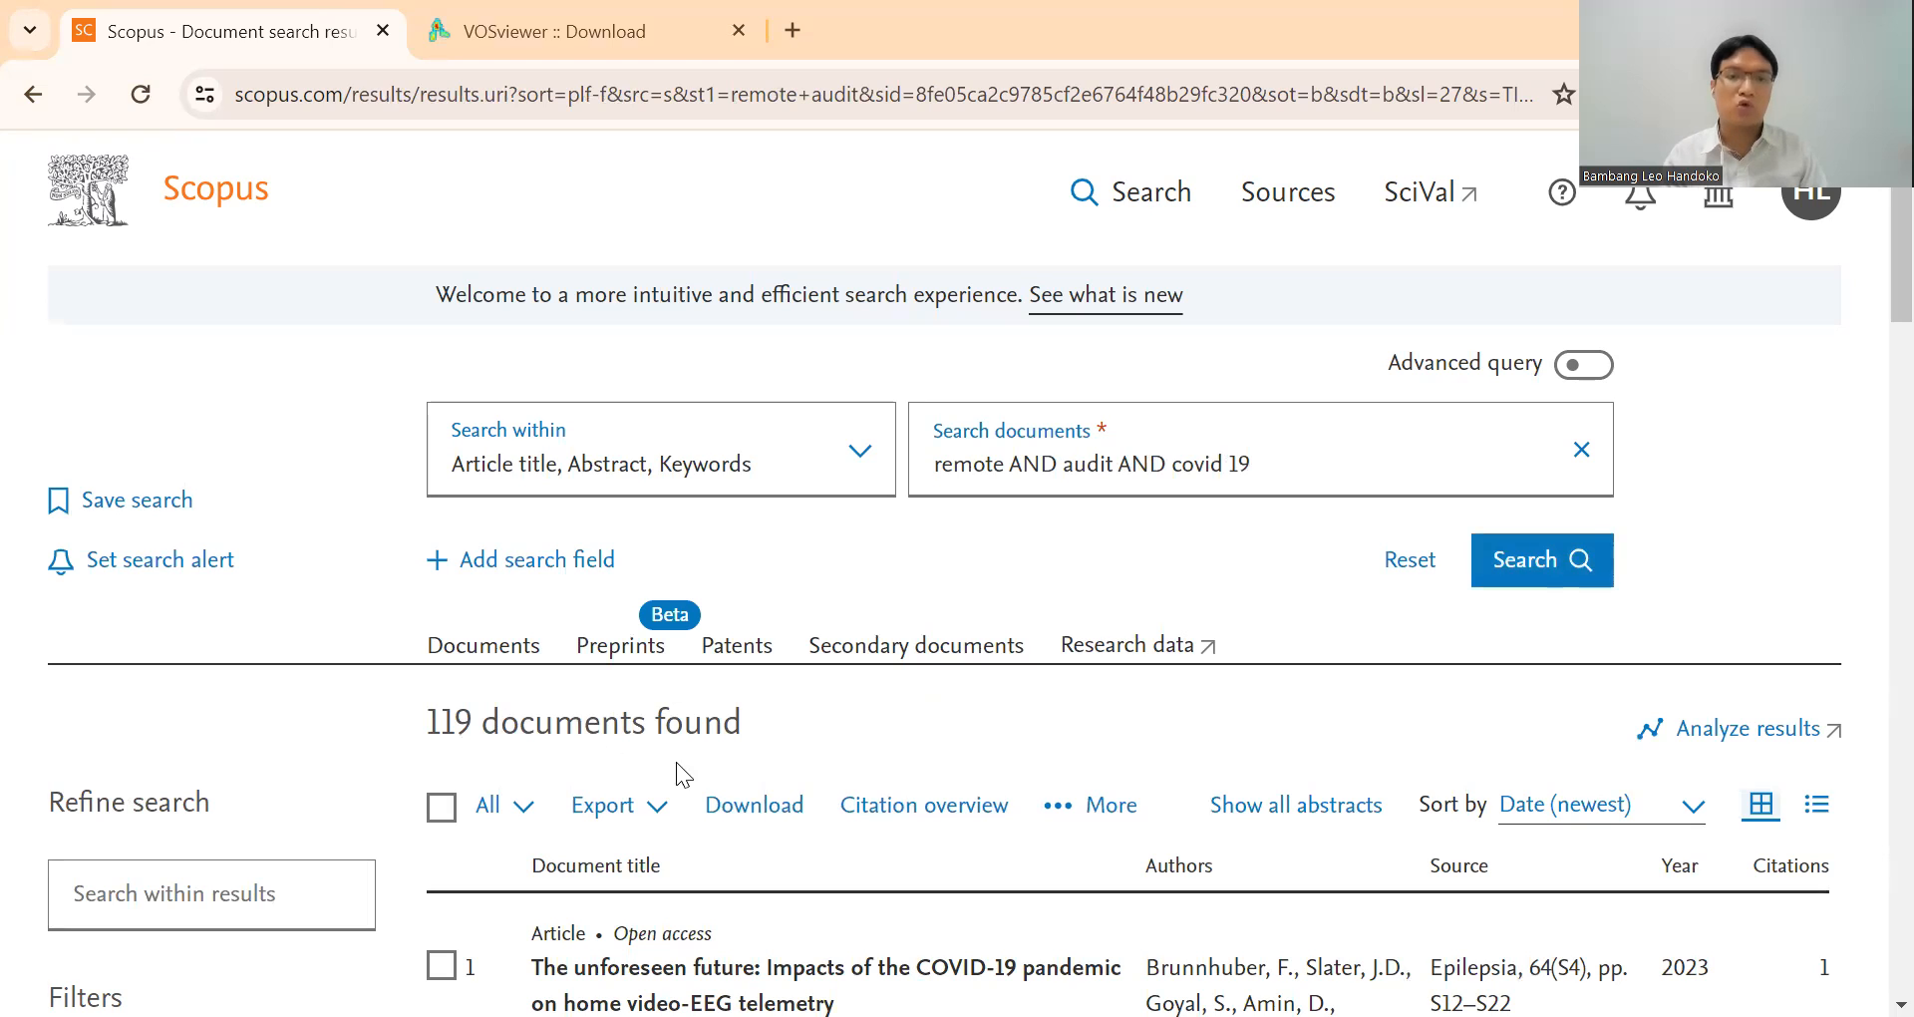
Remove the covid 19 term from the query and rerun the document search for "remote AND audit".
left_click(1372, 488)
key("BackSpace")
key("BackSpace")
key("BackSpace")
key("BackSpace")
key("BackSpace")
key("BackSpace")
key("BackSpace")
key("BackSpace")
key("BackSpace")
key("BackSpace")
key("BackSpace")
key("BackSpace")
key("BackSpace")
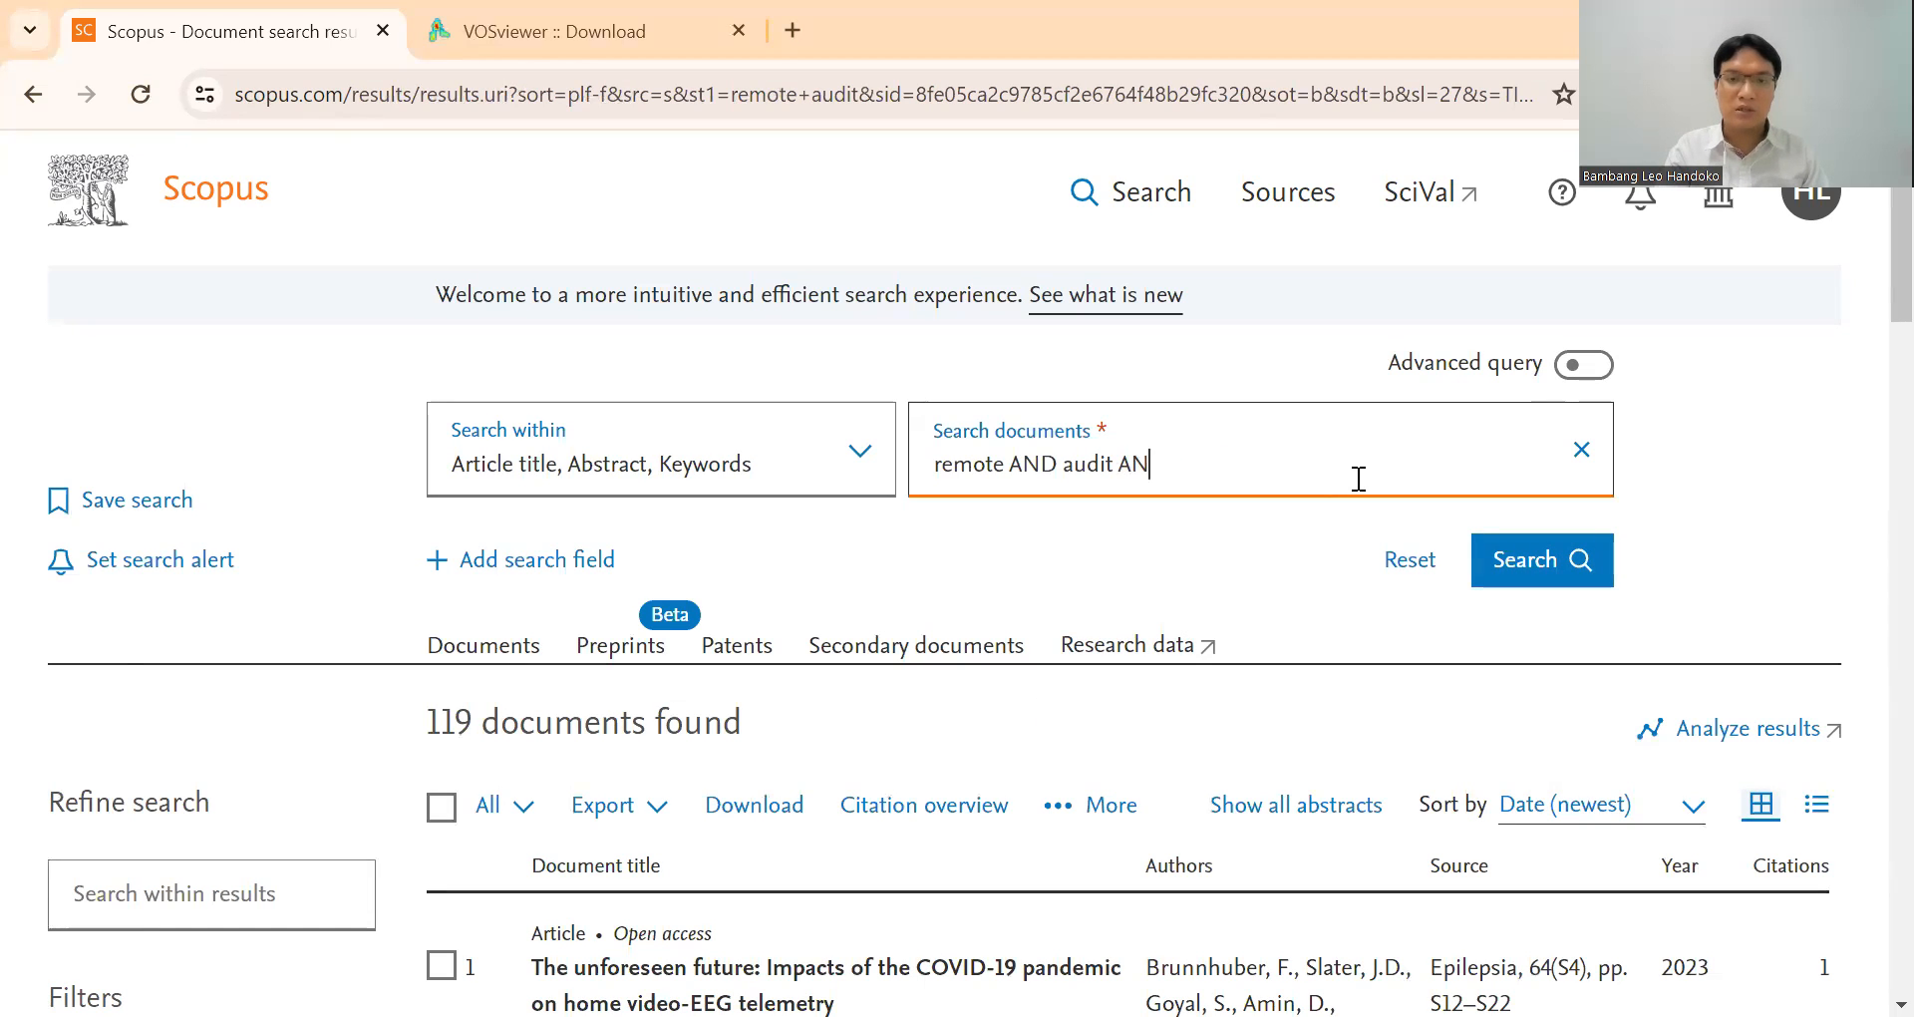
left_click(1514, 578)
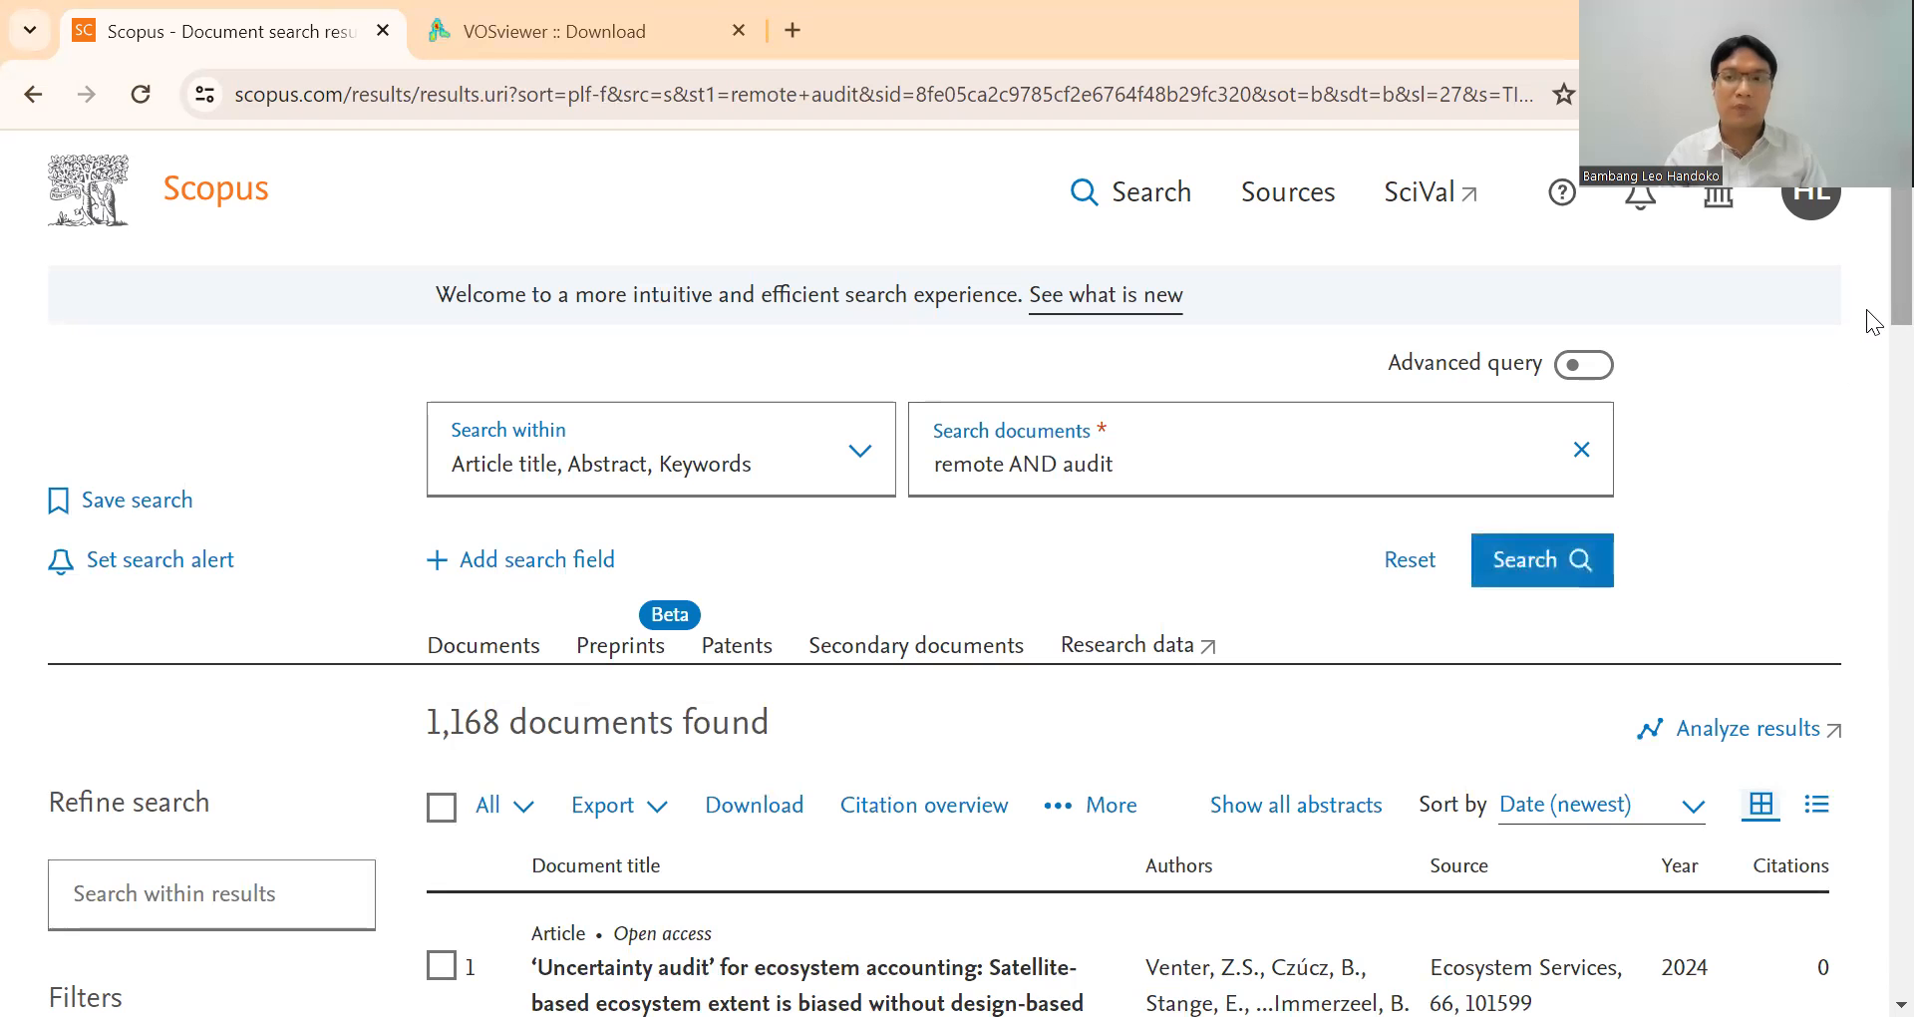
Look through the first page of search results and the available filters for the remote audit documents.
scroll(1872, 284, "down", 10)
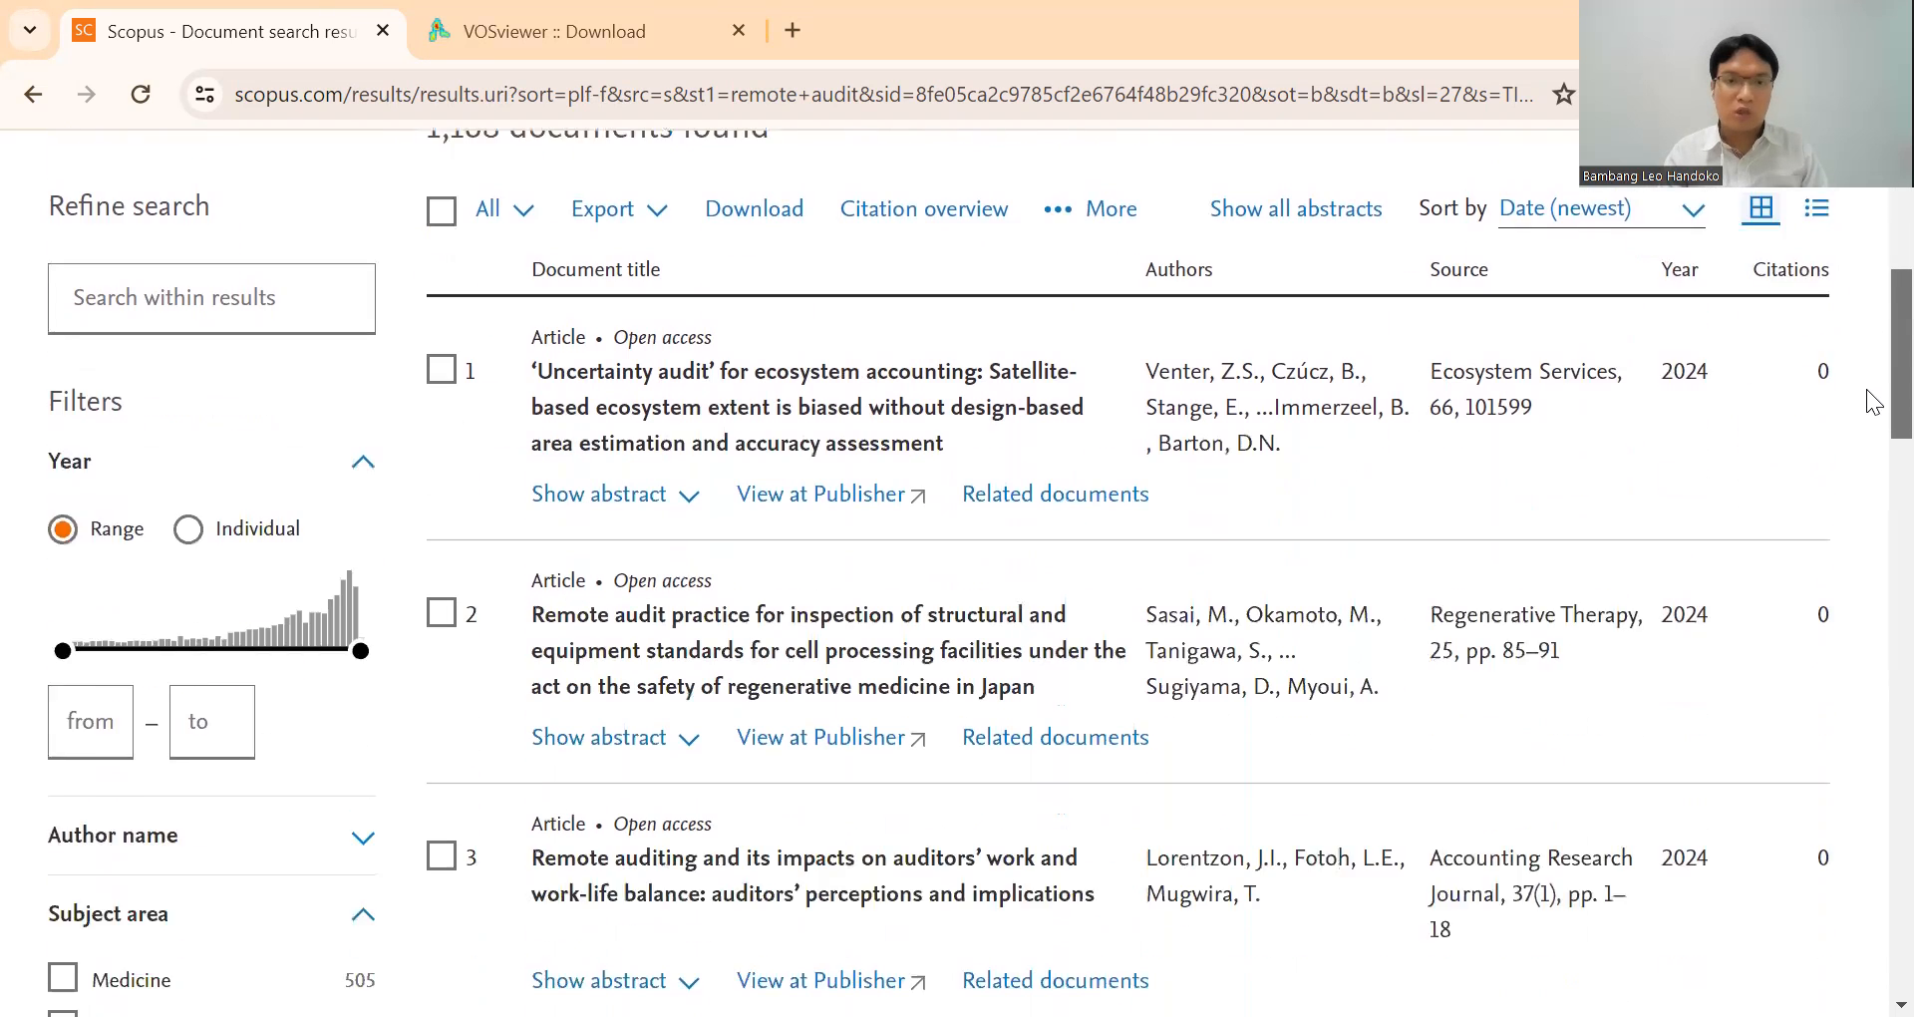
scroll(1866, 454, "up", 6)
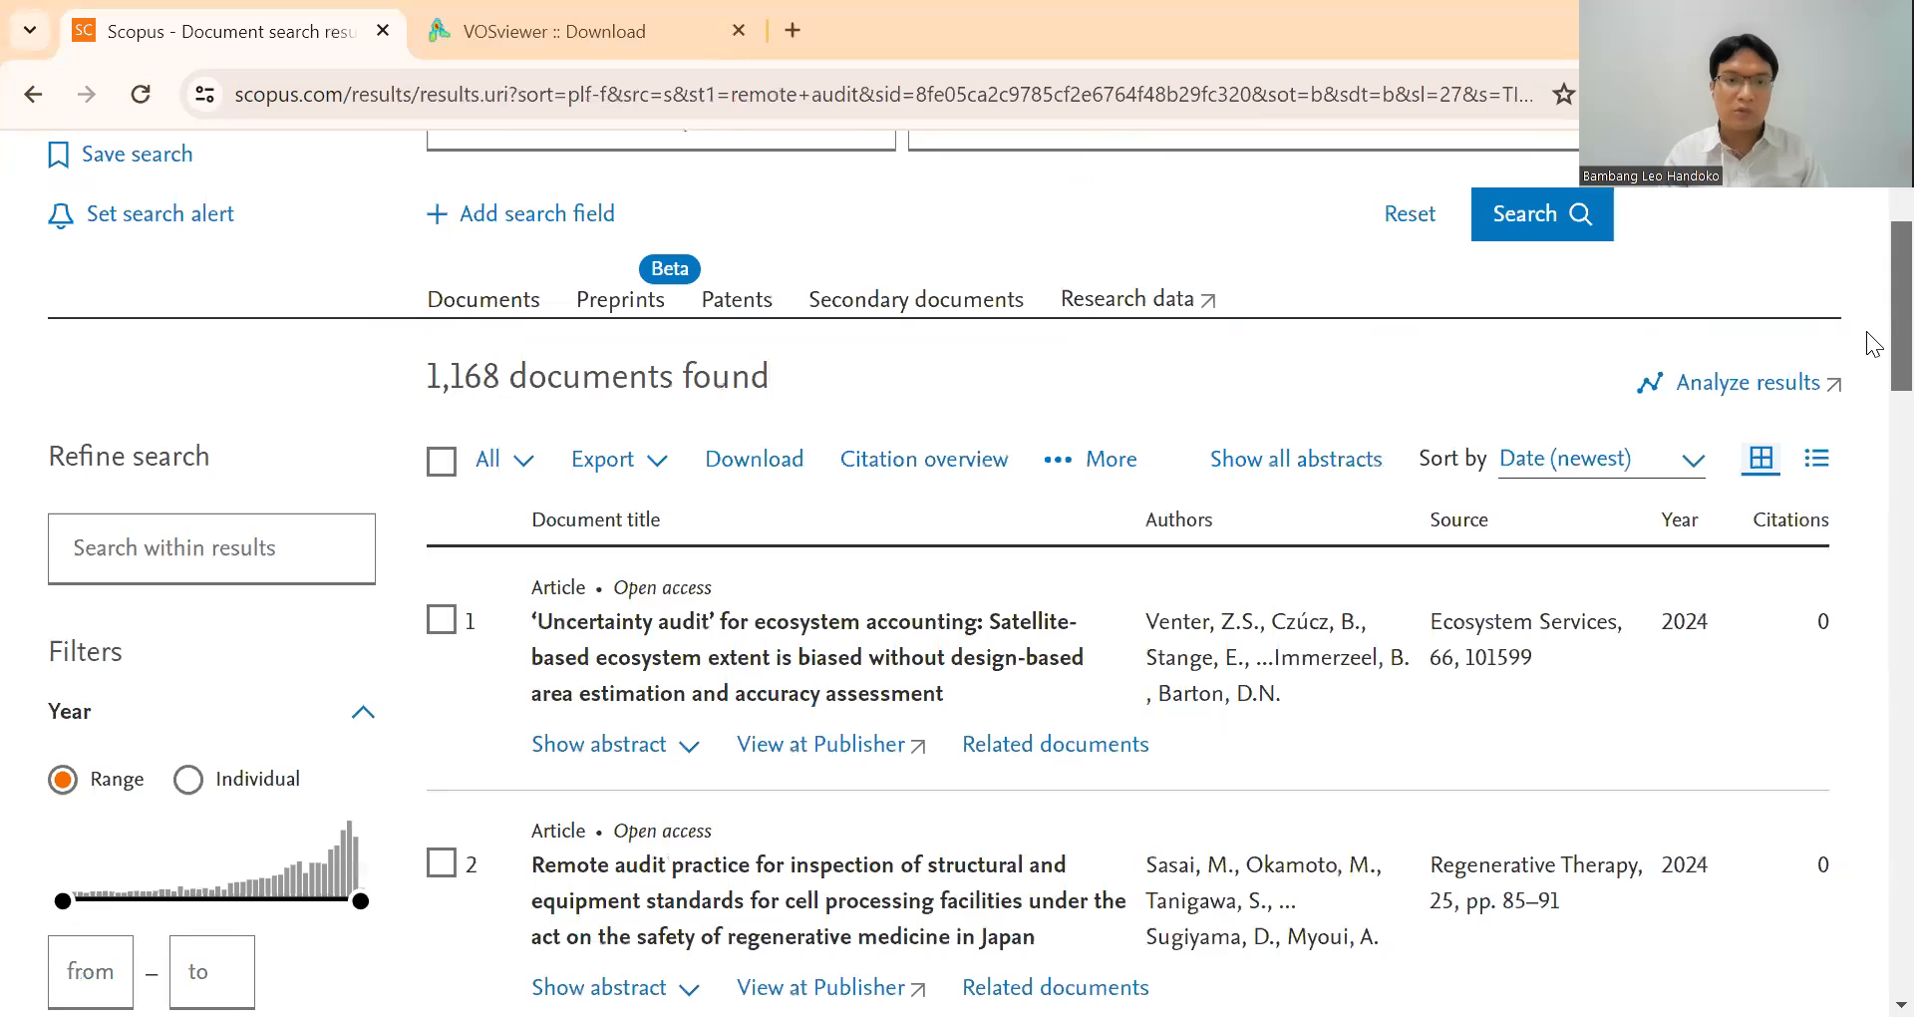
scroll(1872, 323, "up", 3)
scroll(1868, 384, "down", 8)
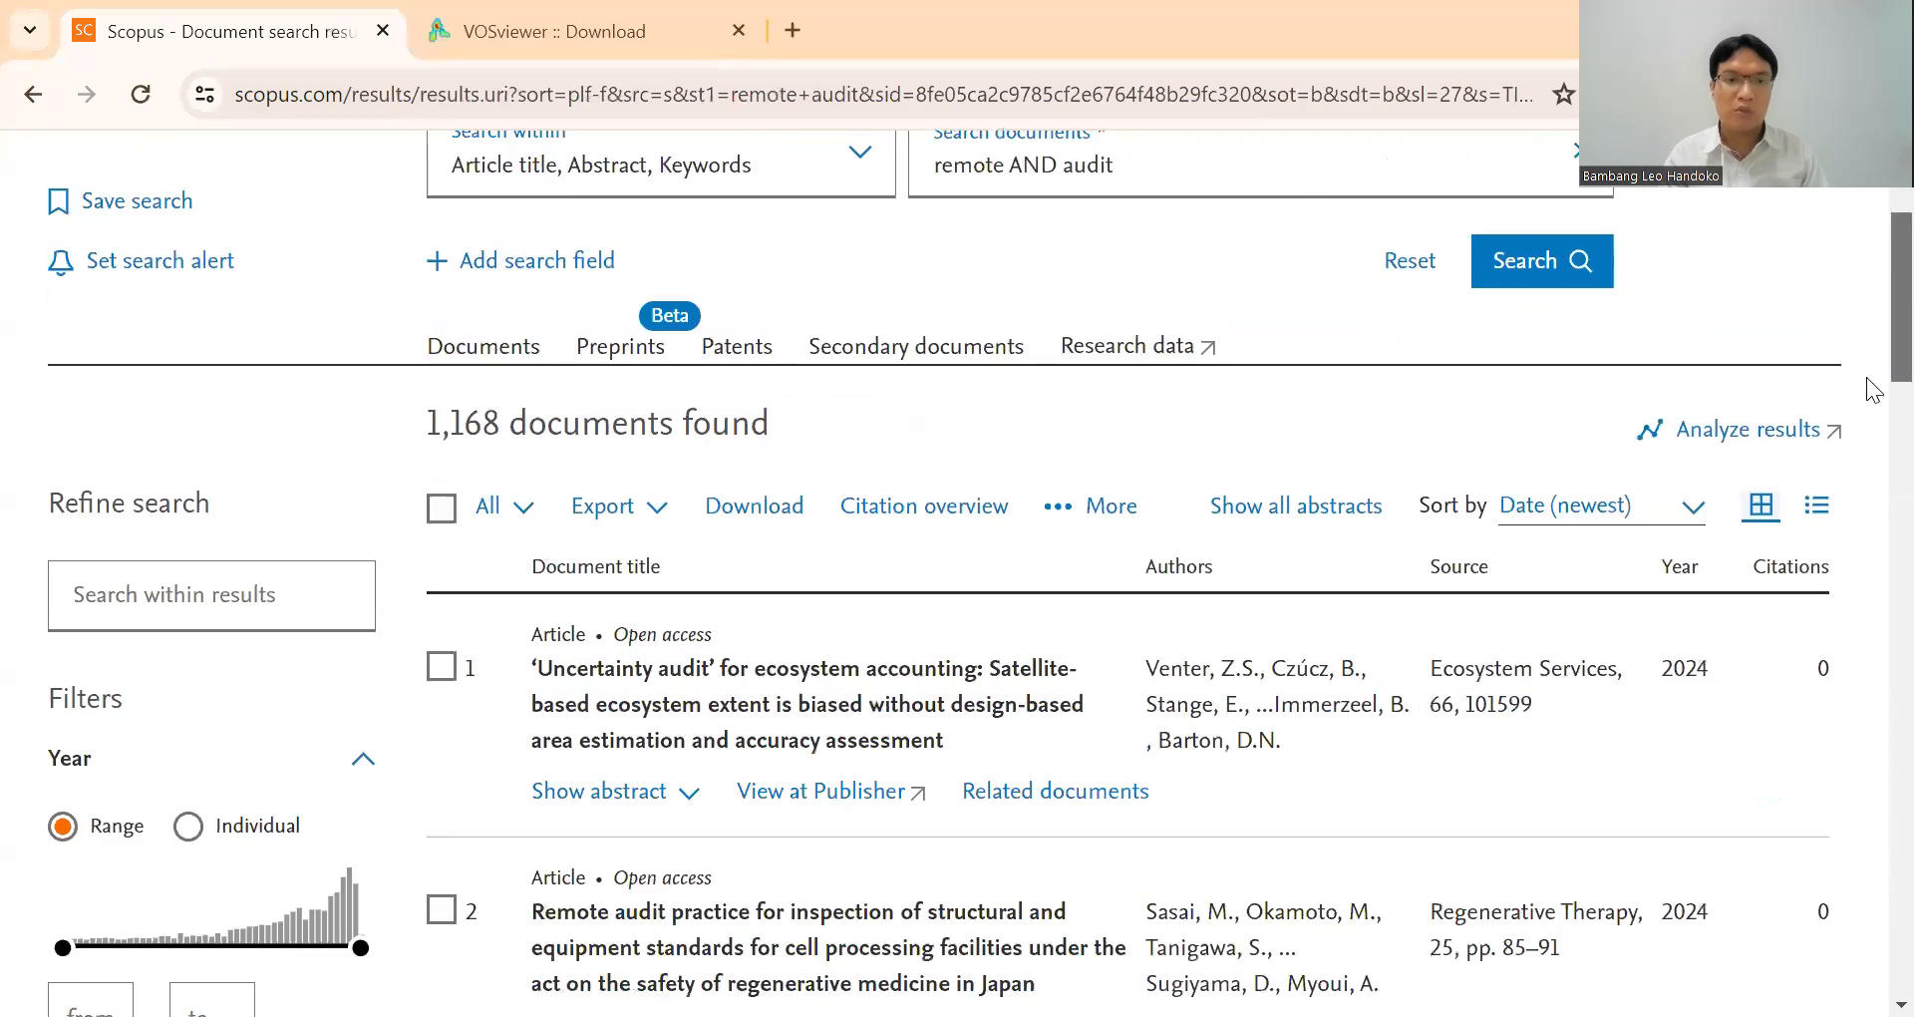
scroll(1866, 654, "down", 10)
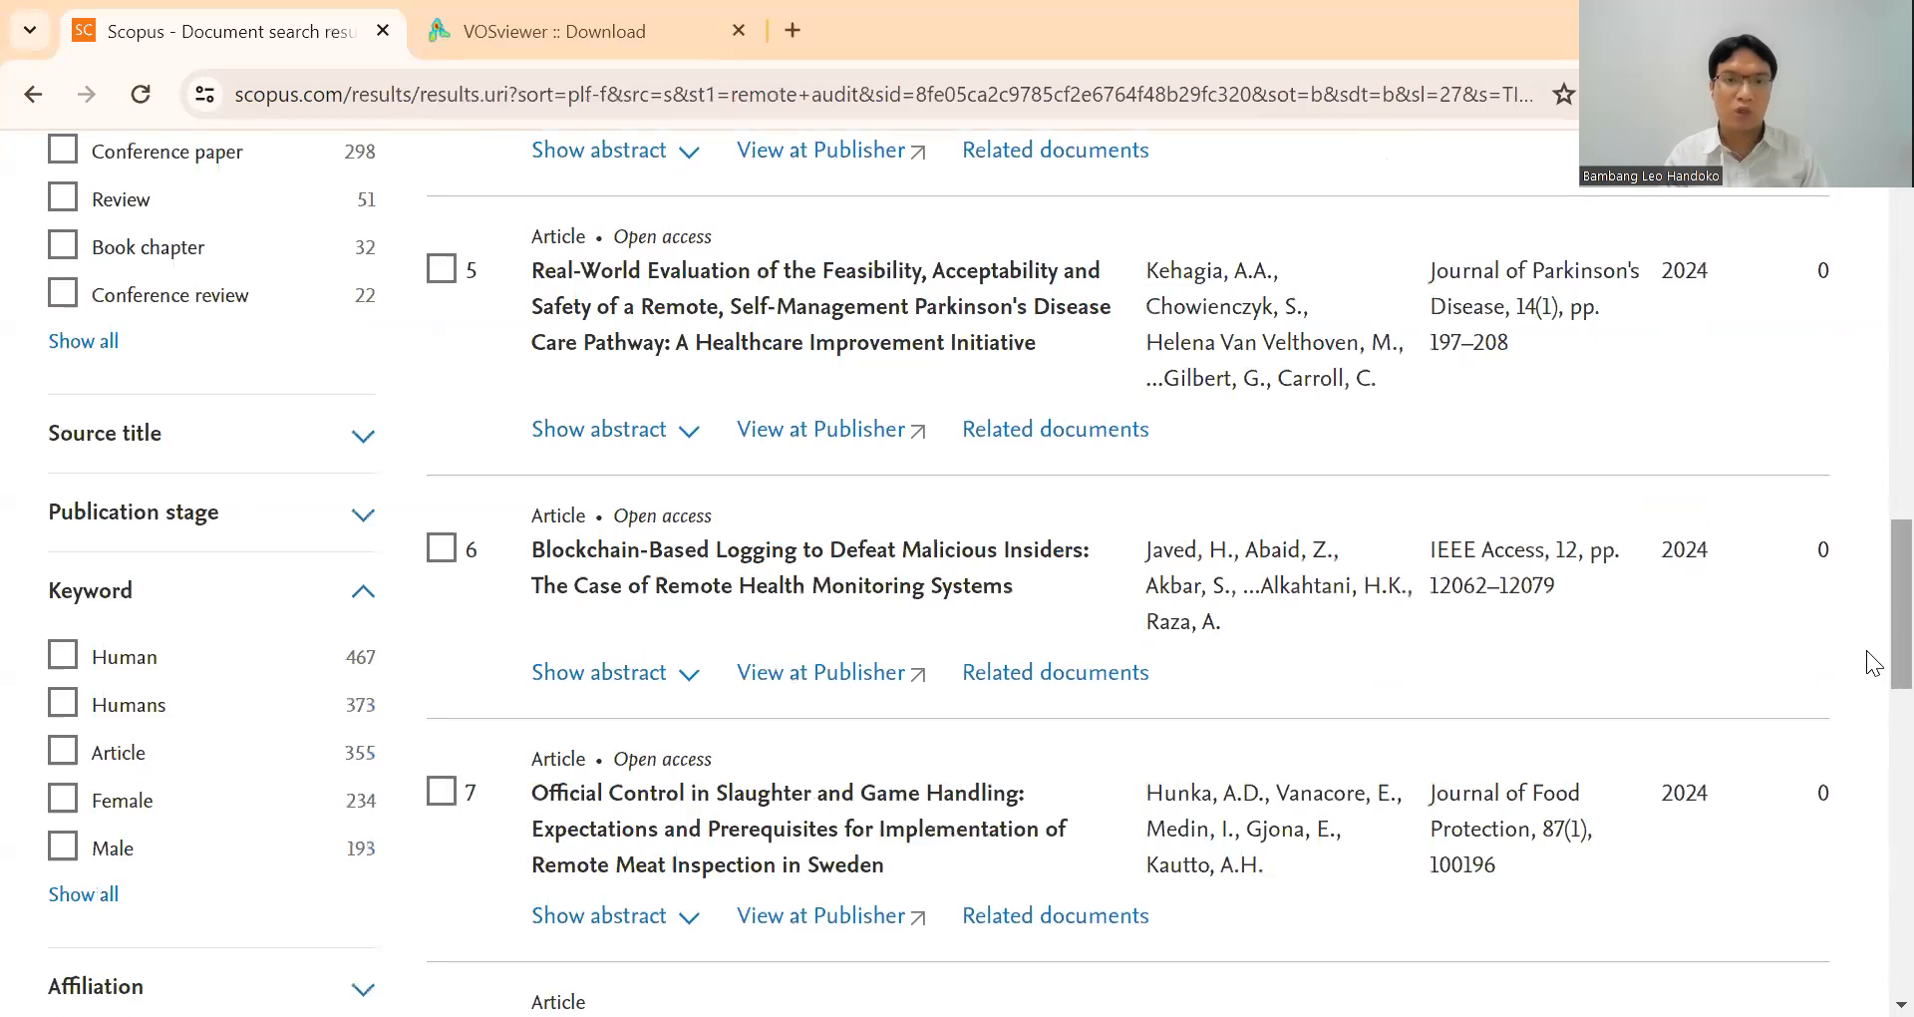
scroll(1866, 748, "down", 5)
scroll(1870, 818, "down", 6)
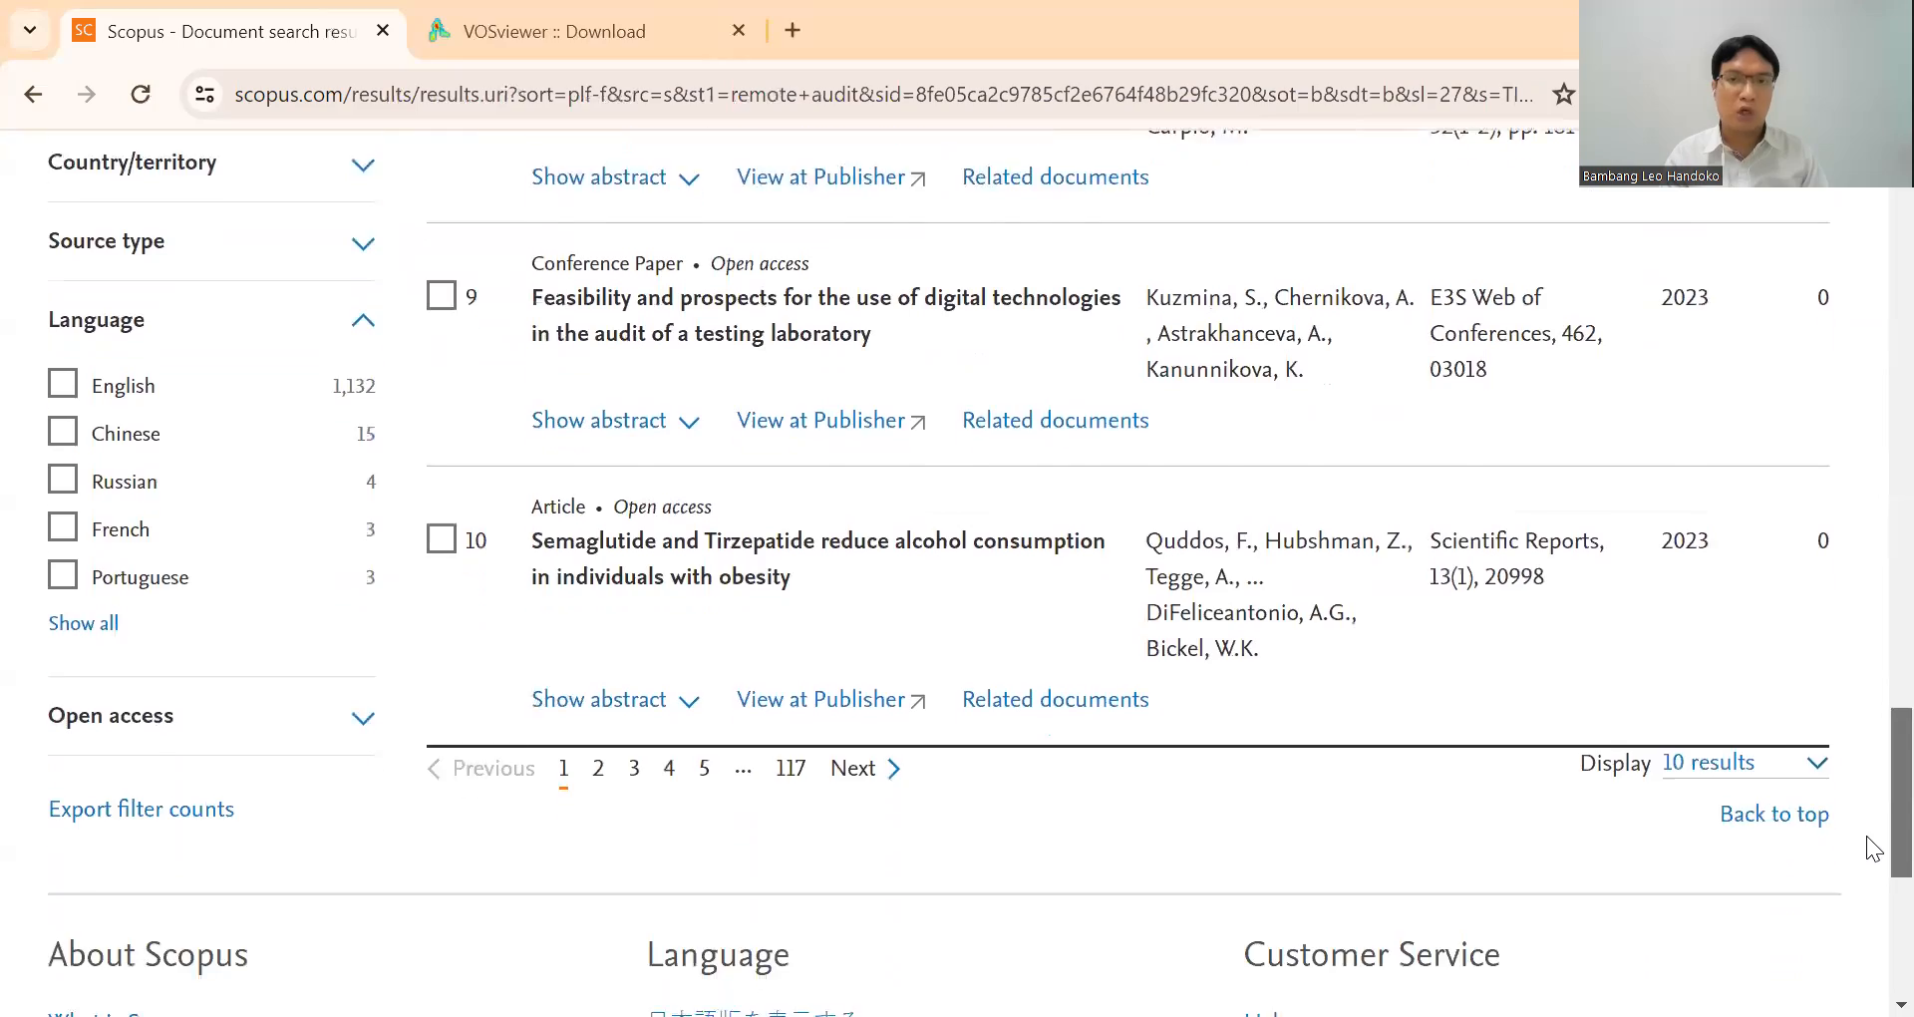
scroll(1871, 847, "up", 15)
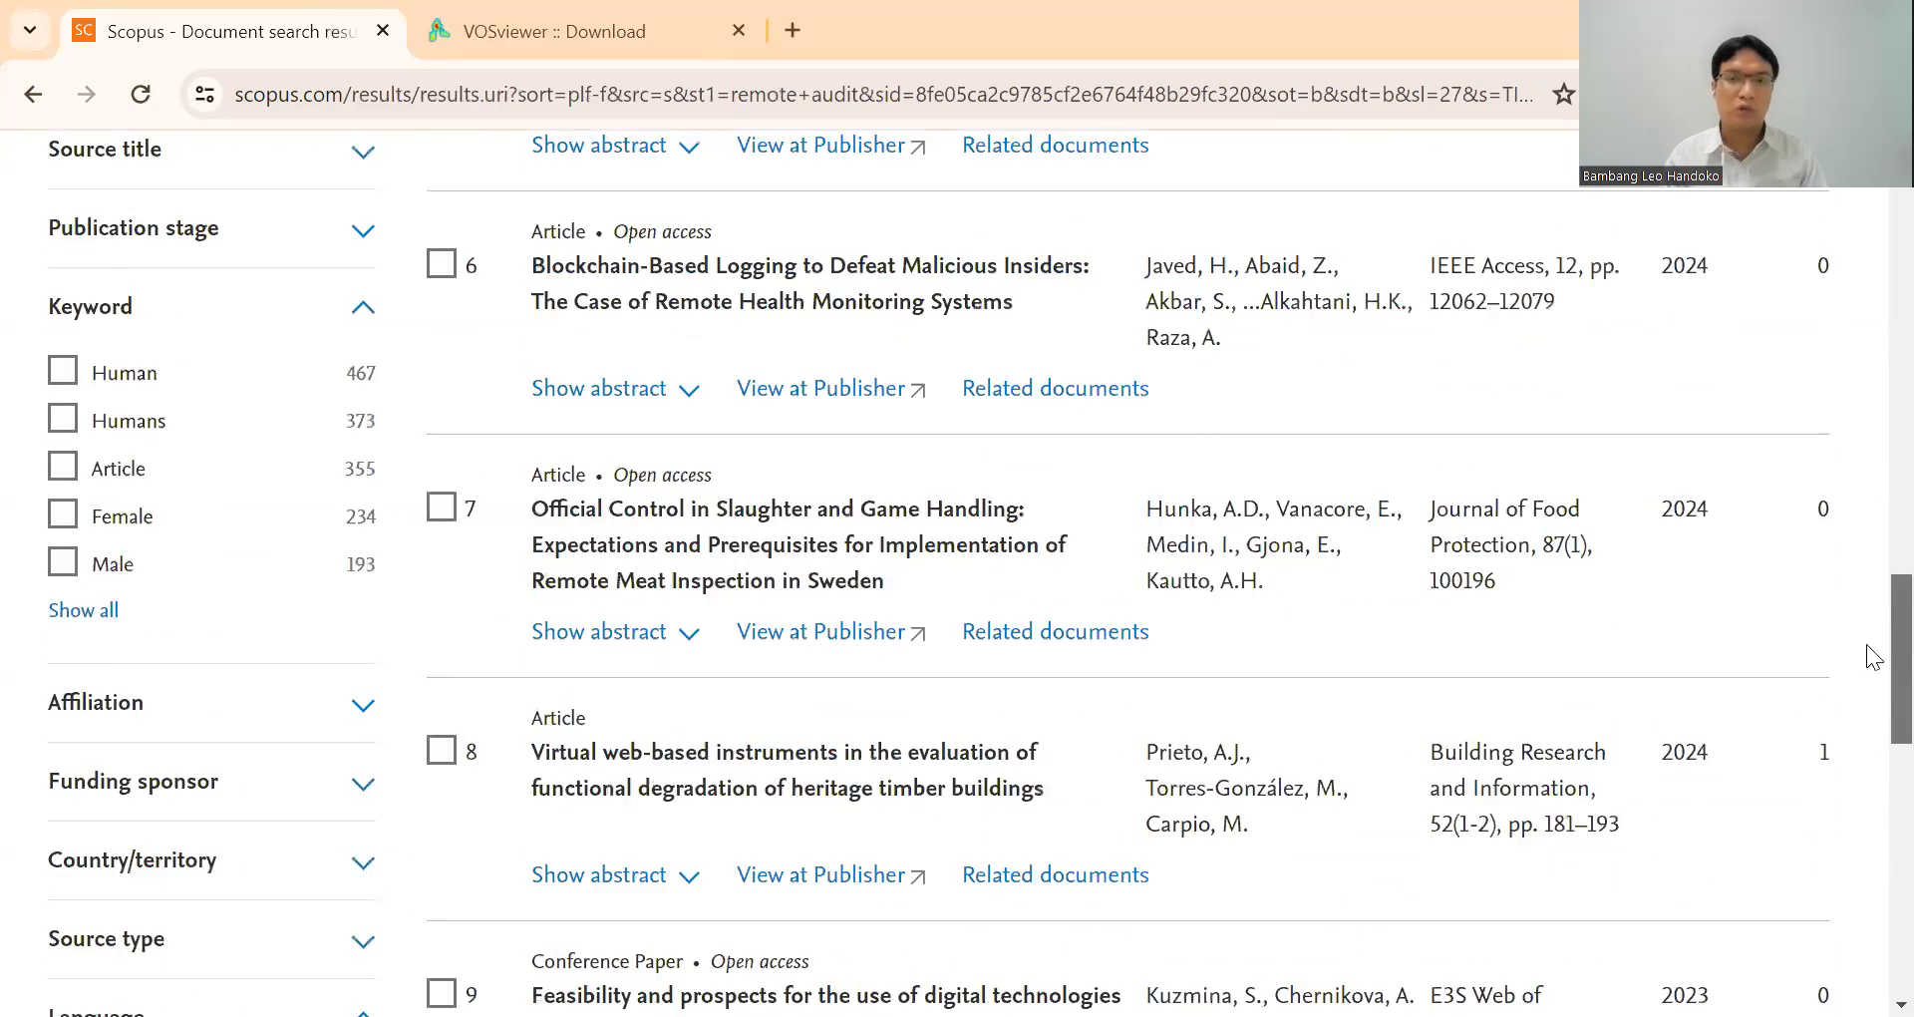
scroll(1871, 528, "up", 7)
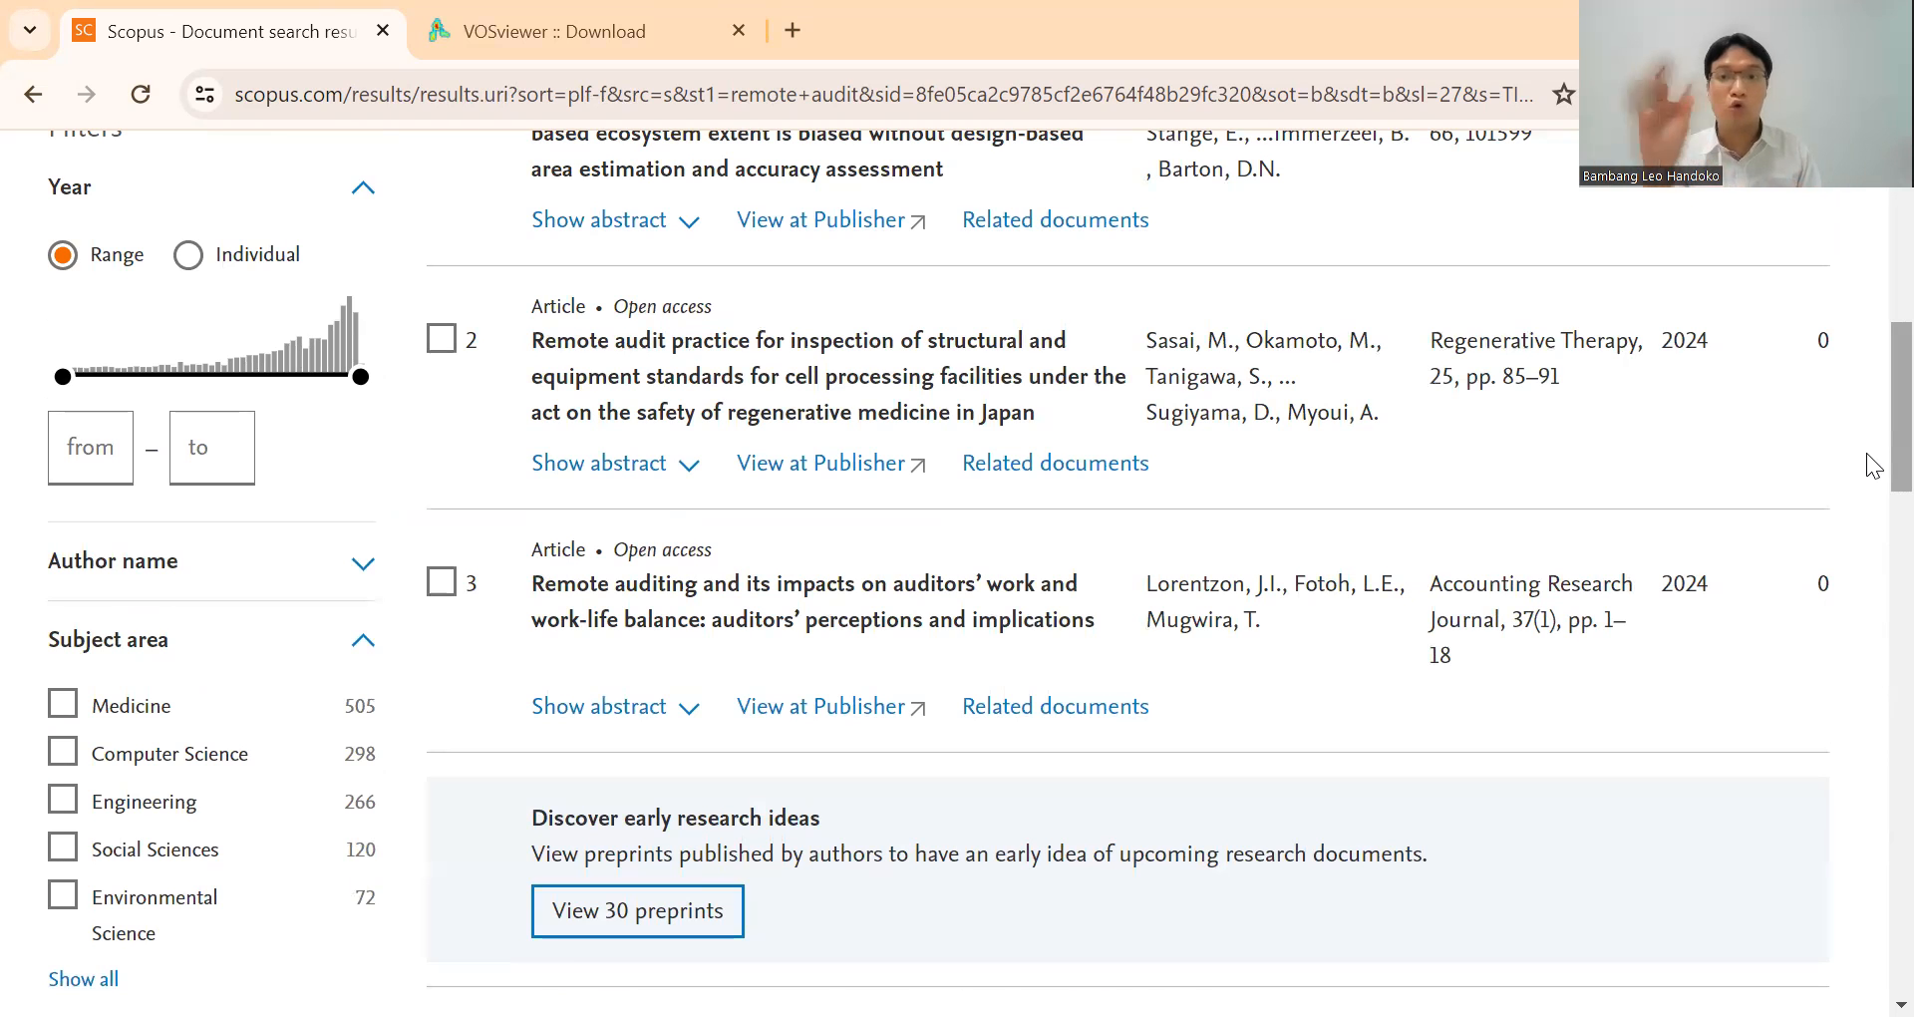
scroll(1874, 465, "up", 6)
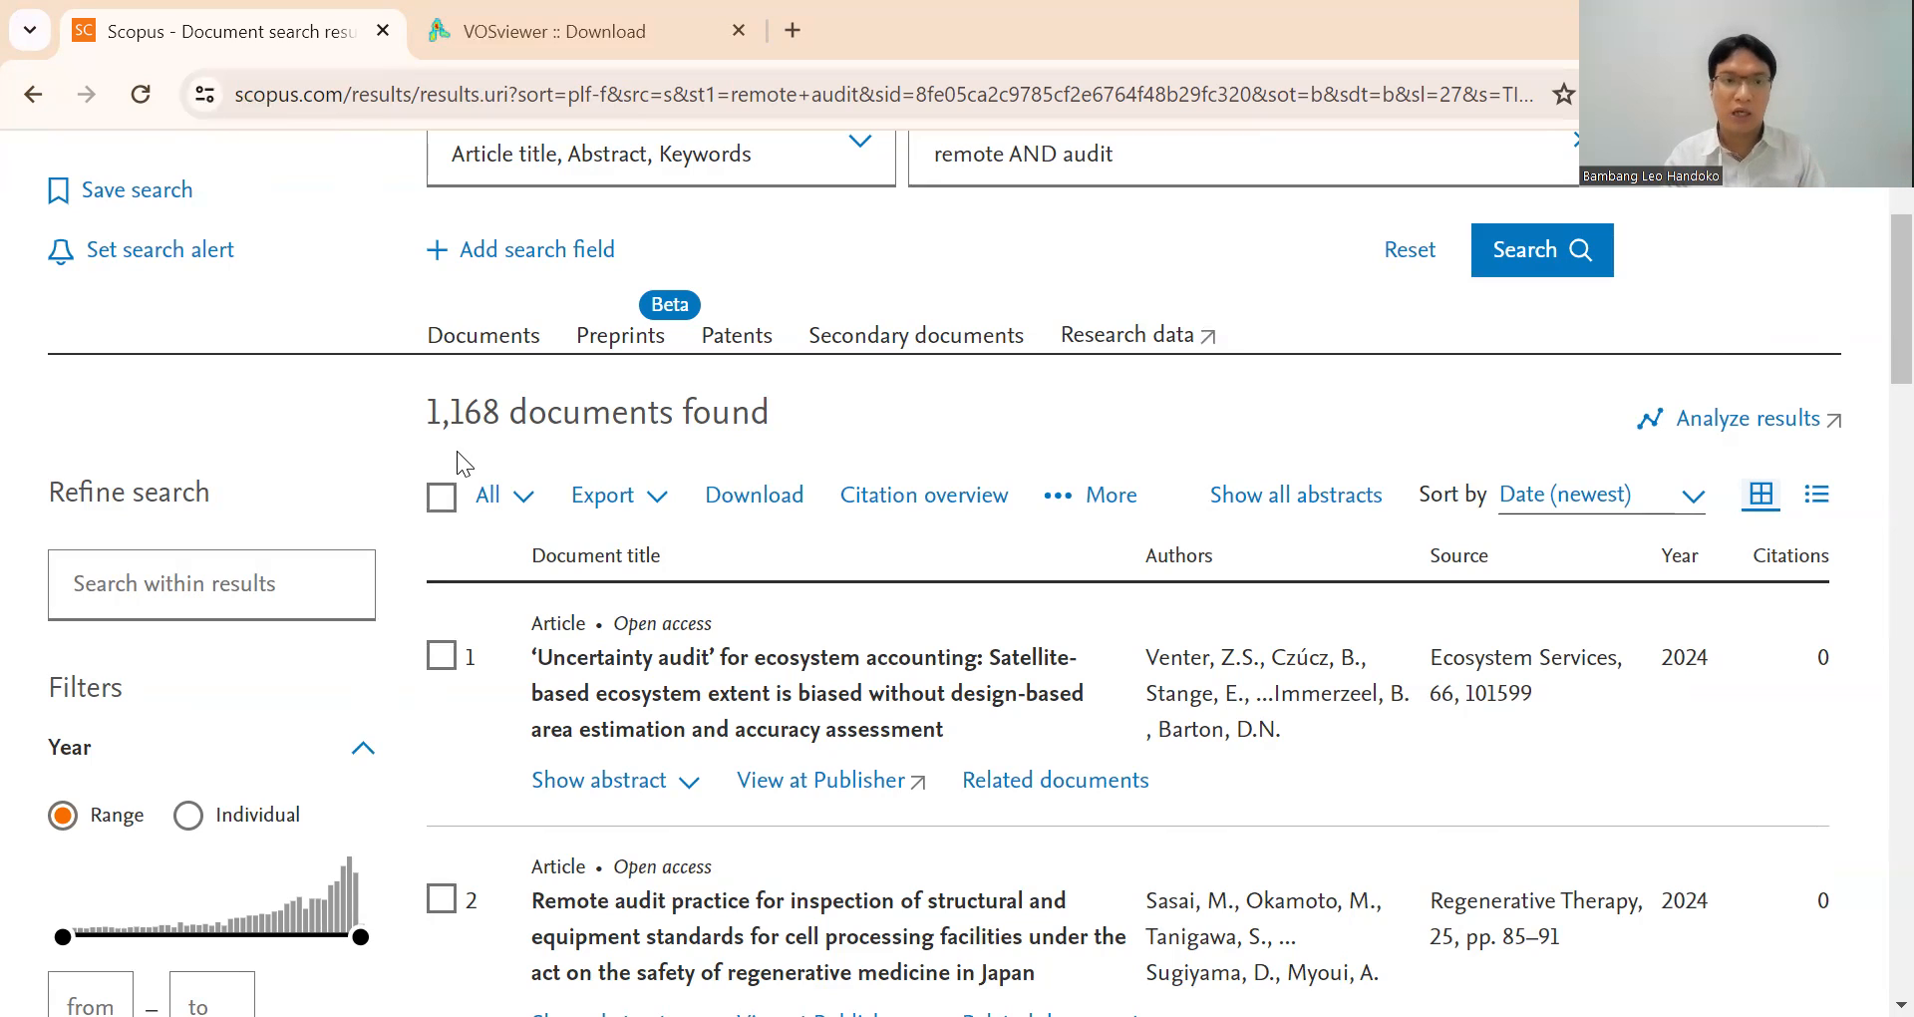
Select all documents found and start exporting them in CSV format.
left_click(440, 497)
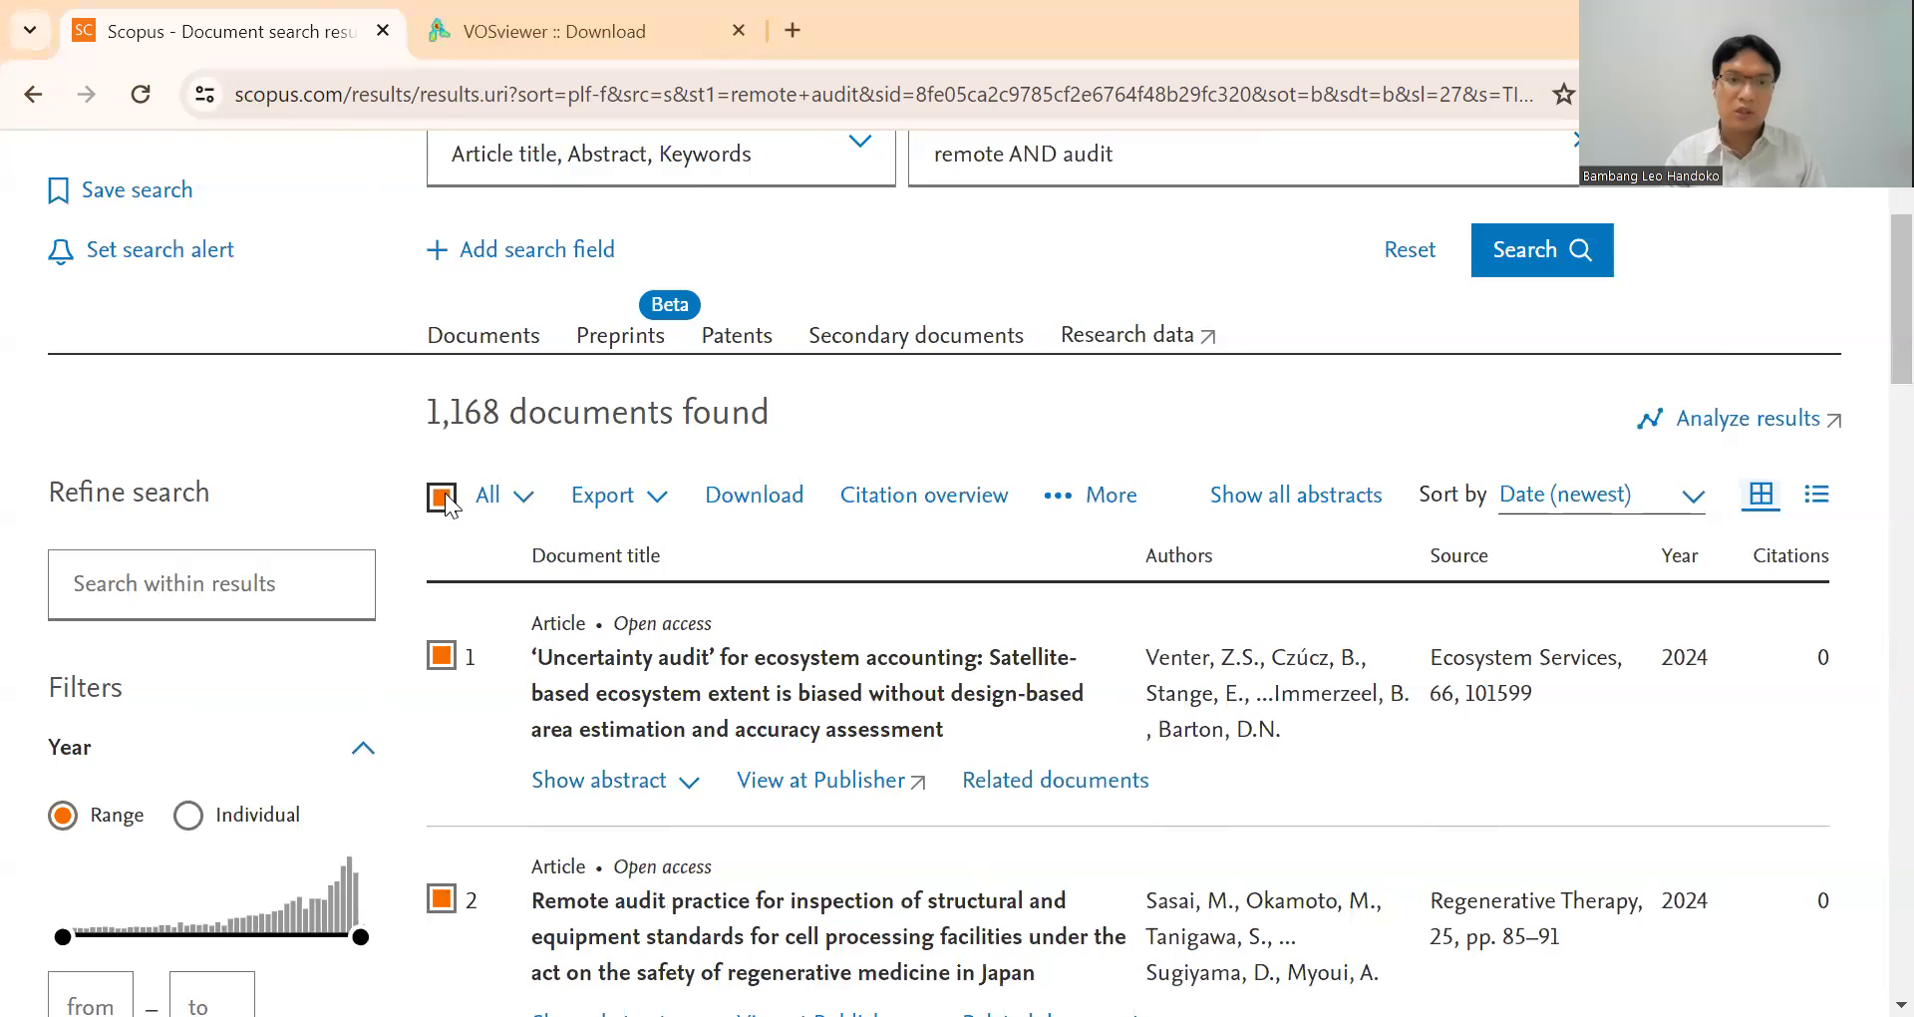
left_click(628, 498)
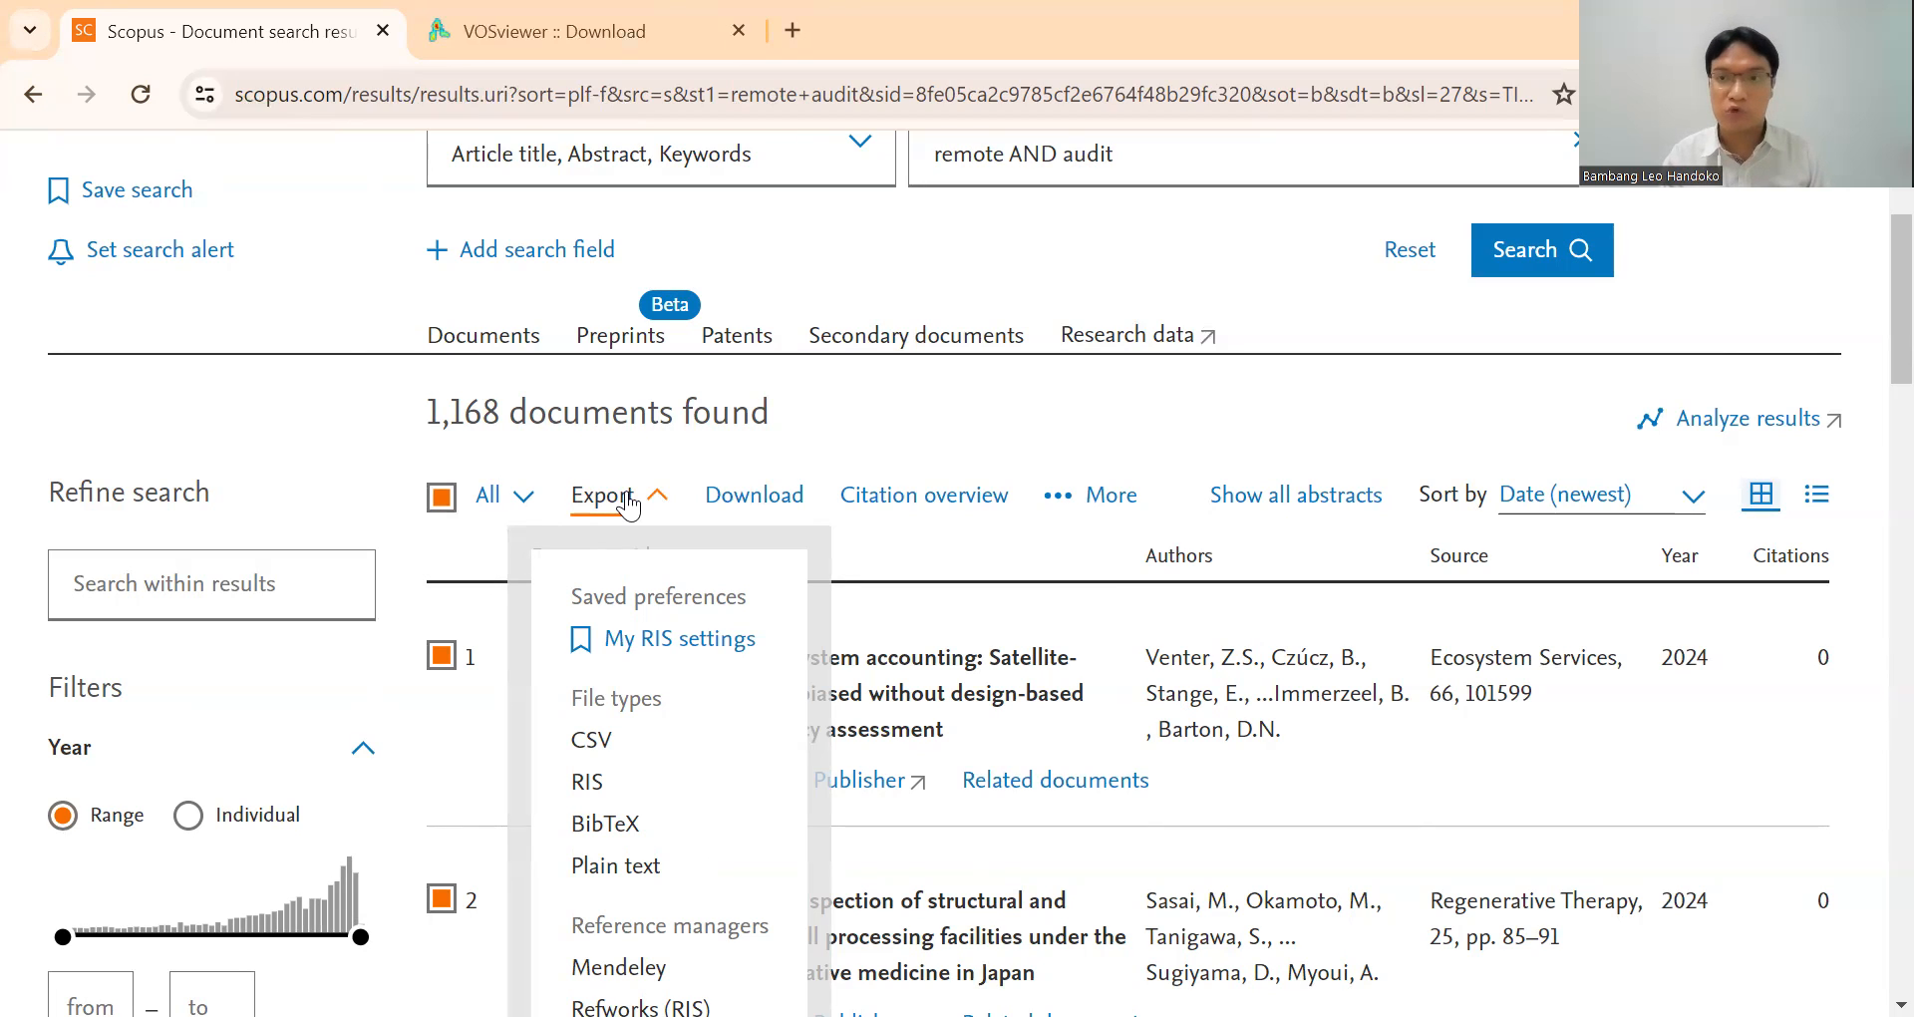
left_click(596, 746)
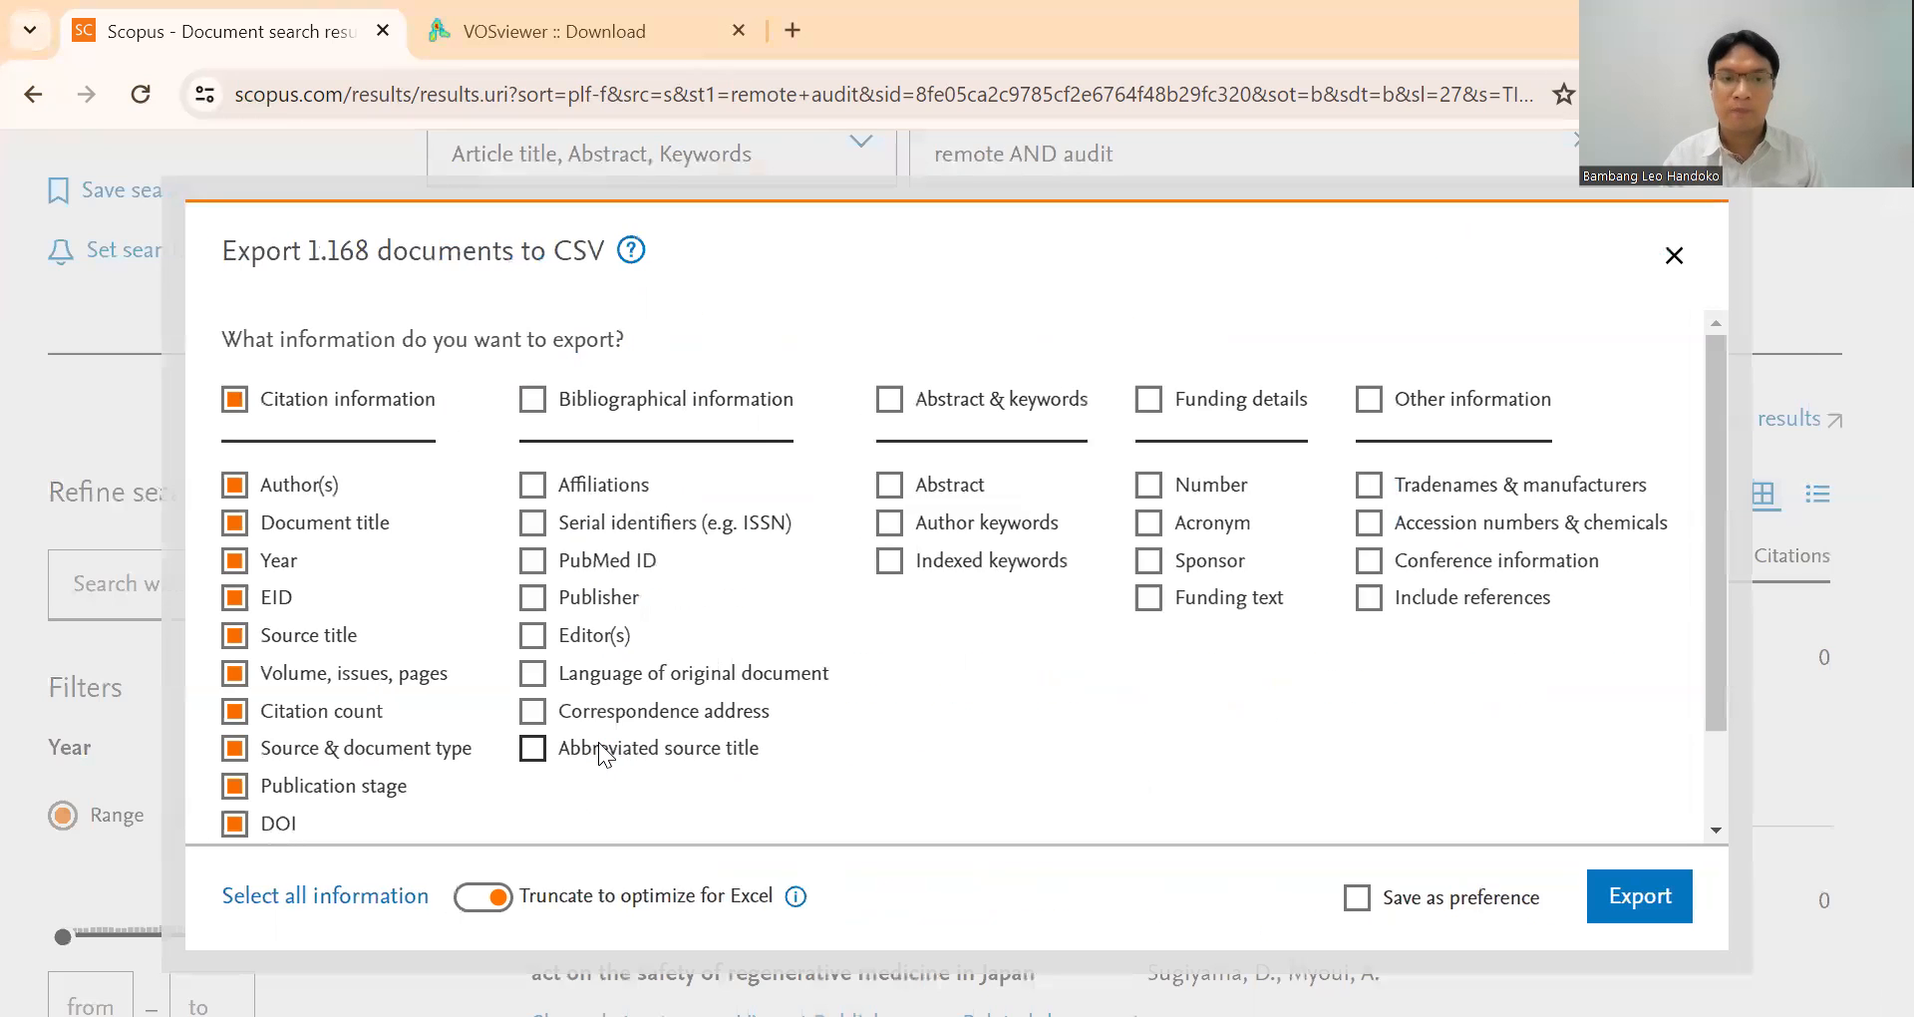
Include all bibliographical information, abstract & keywords, funding details and other information, and export the documents to CSV.
left_click(534, 401)
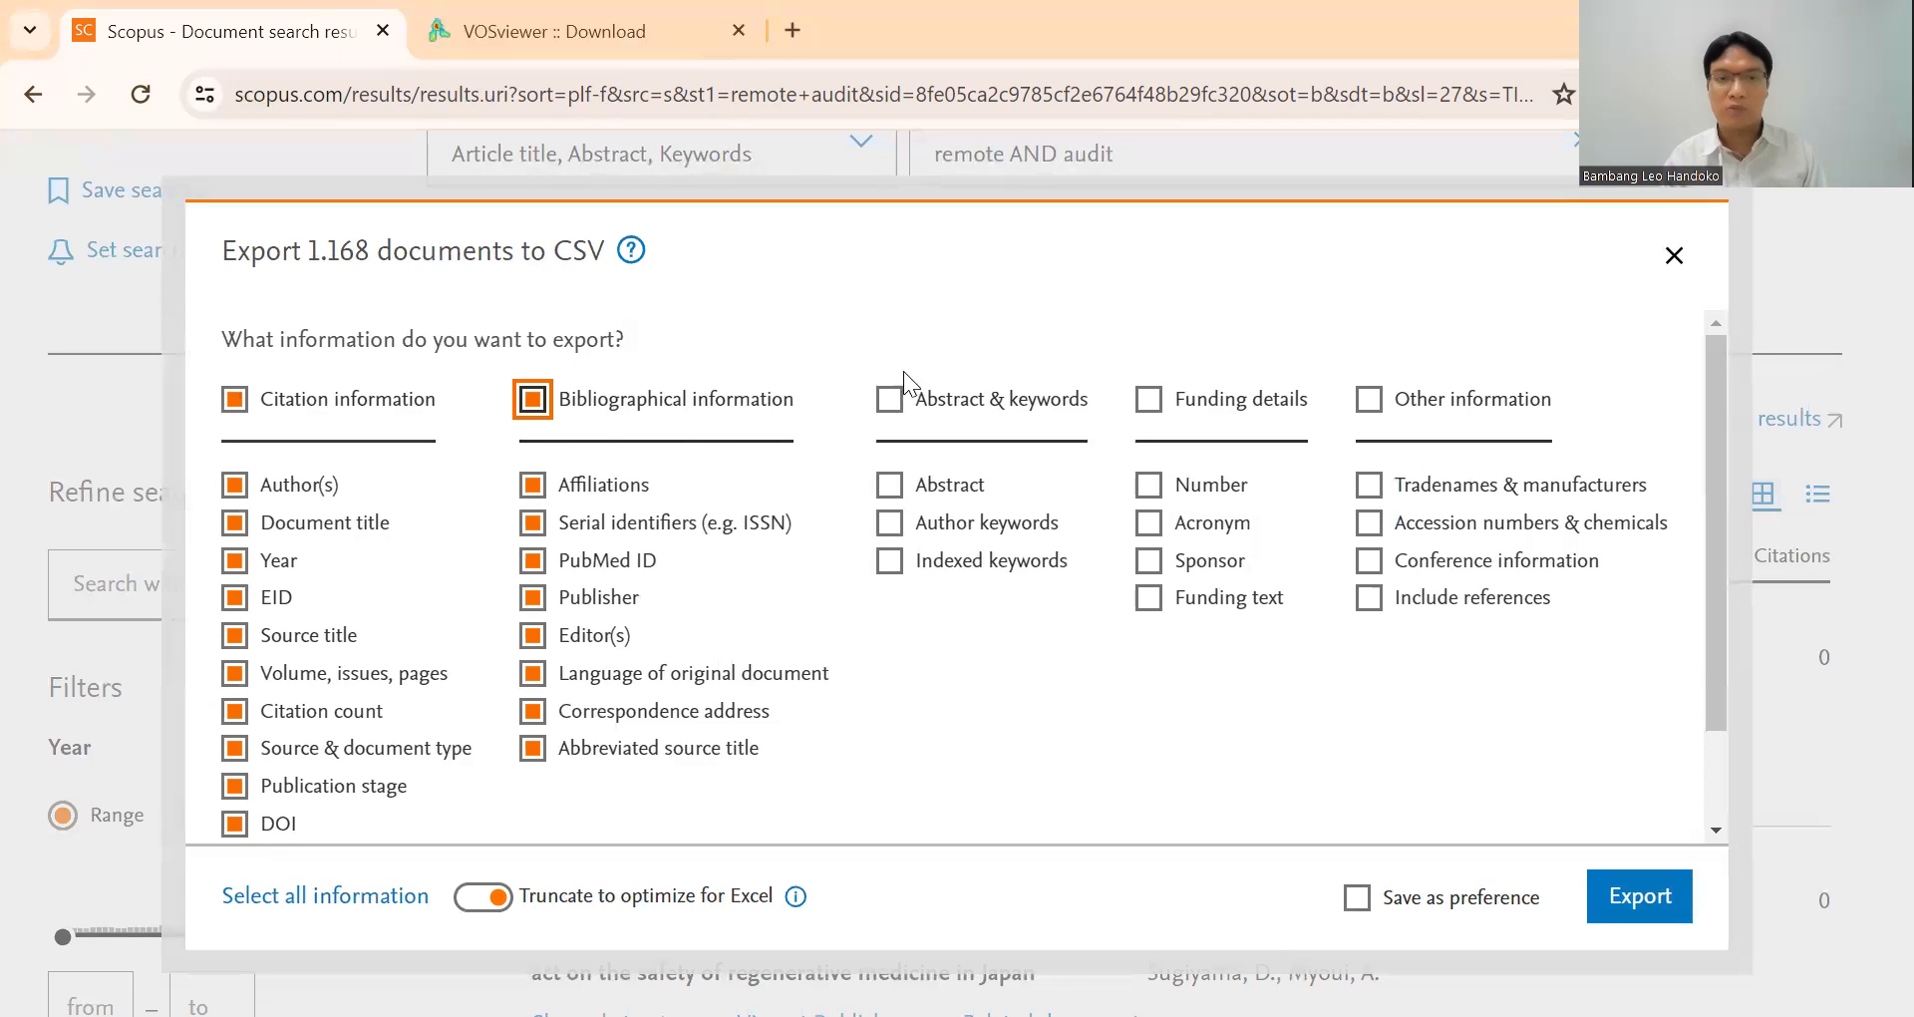
left_click(889, 399)
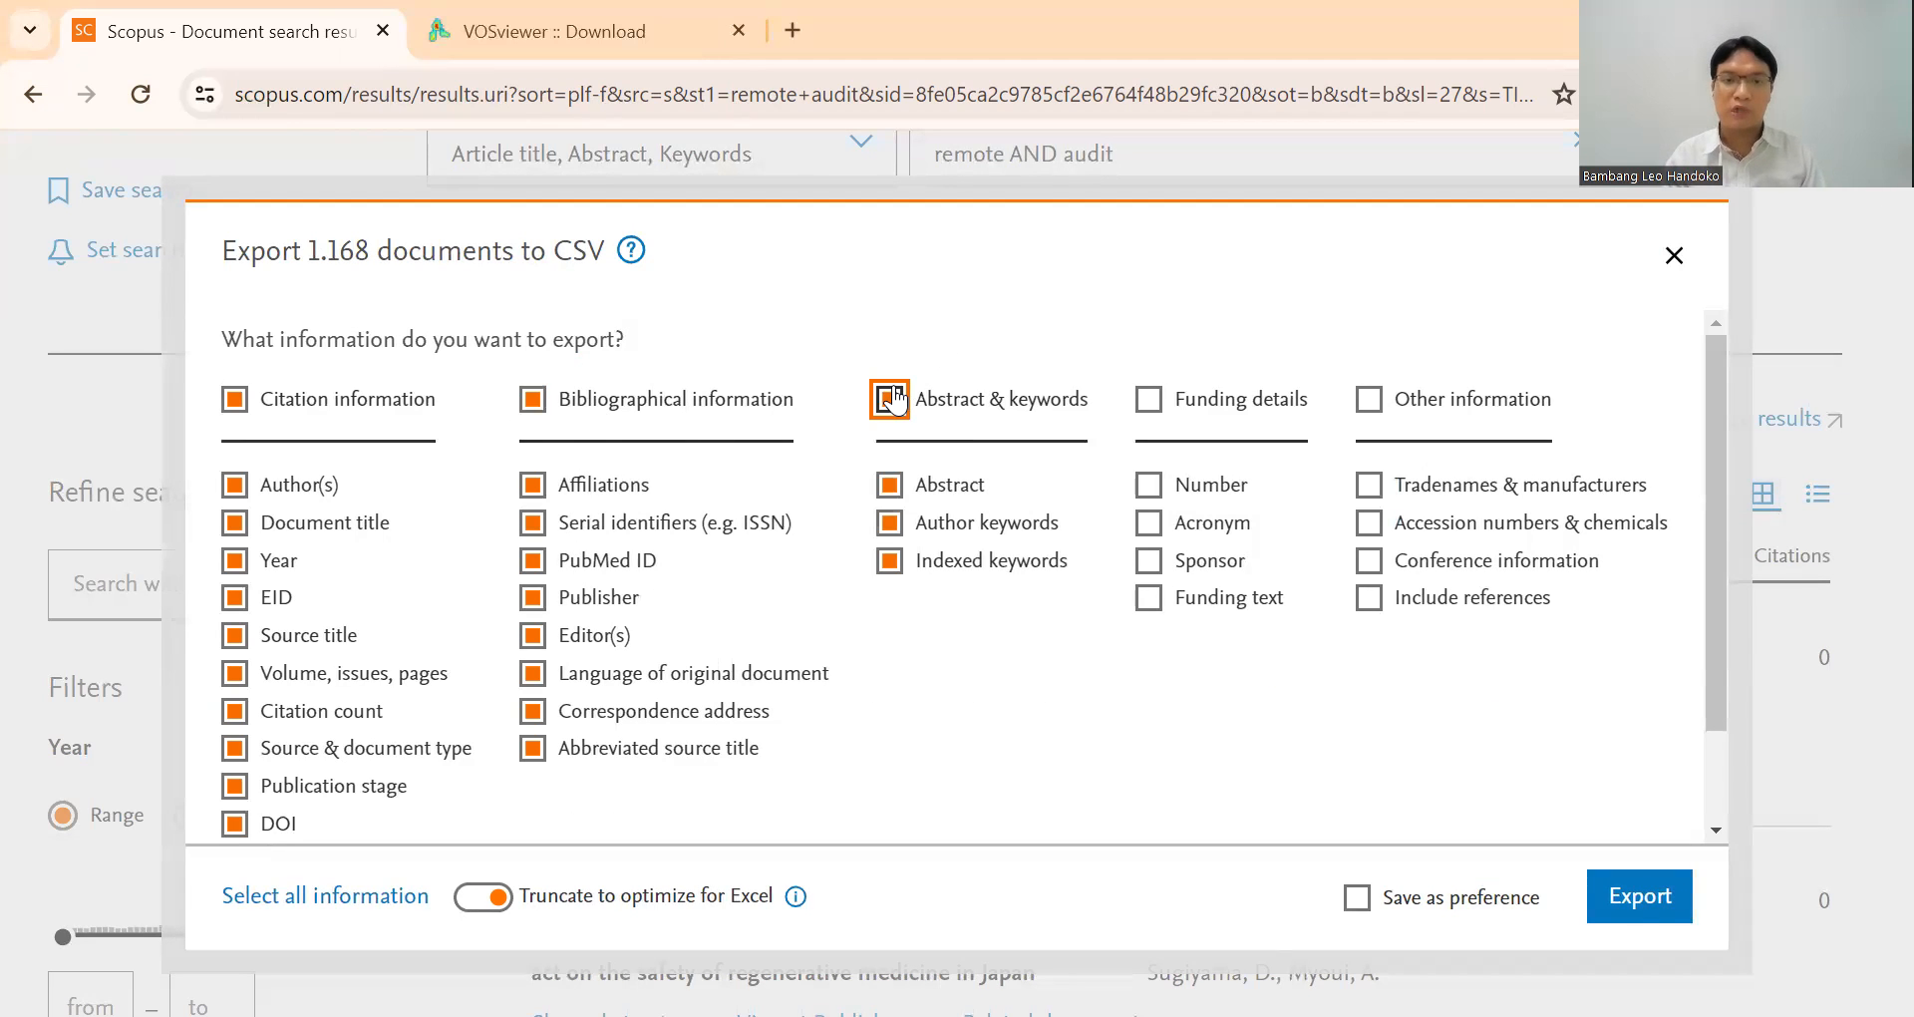
left_click(1149, 401)
left_click(1370, 400)
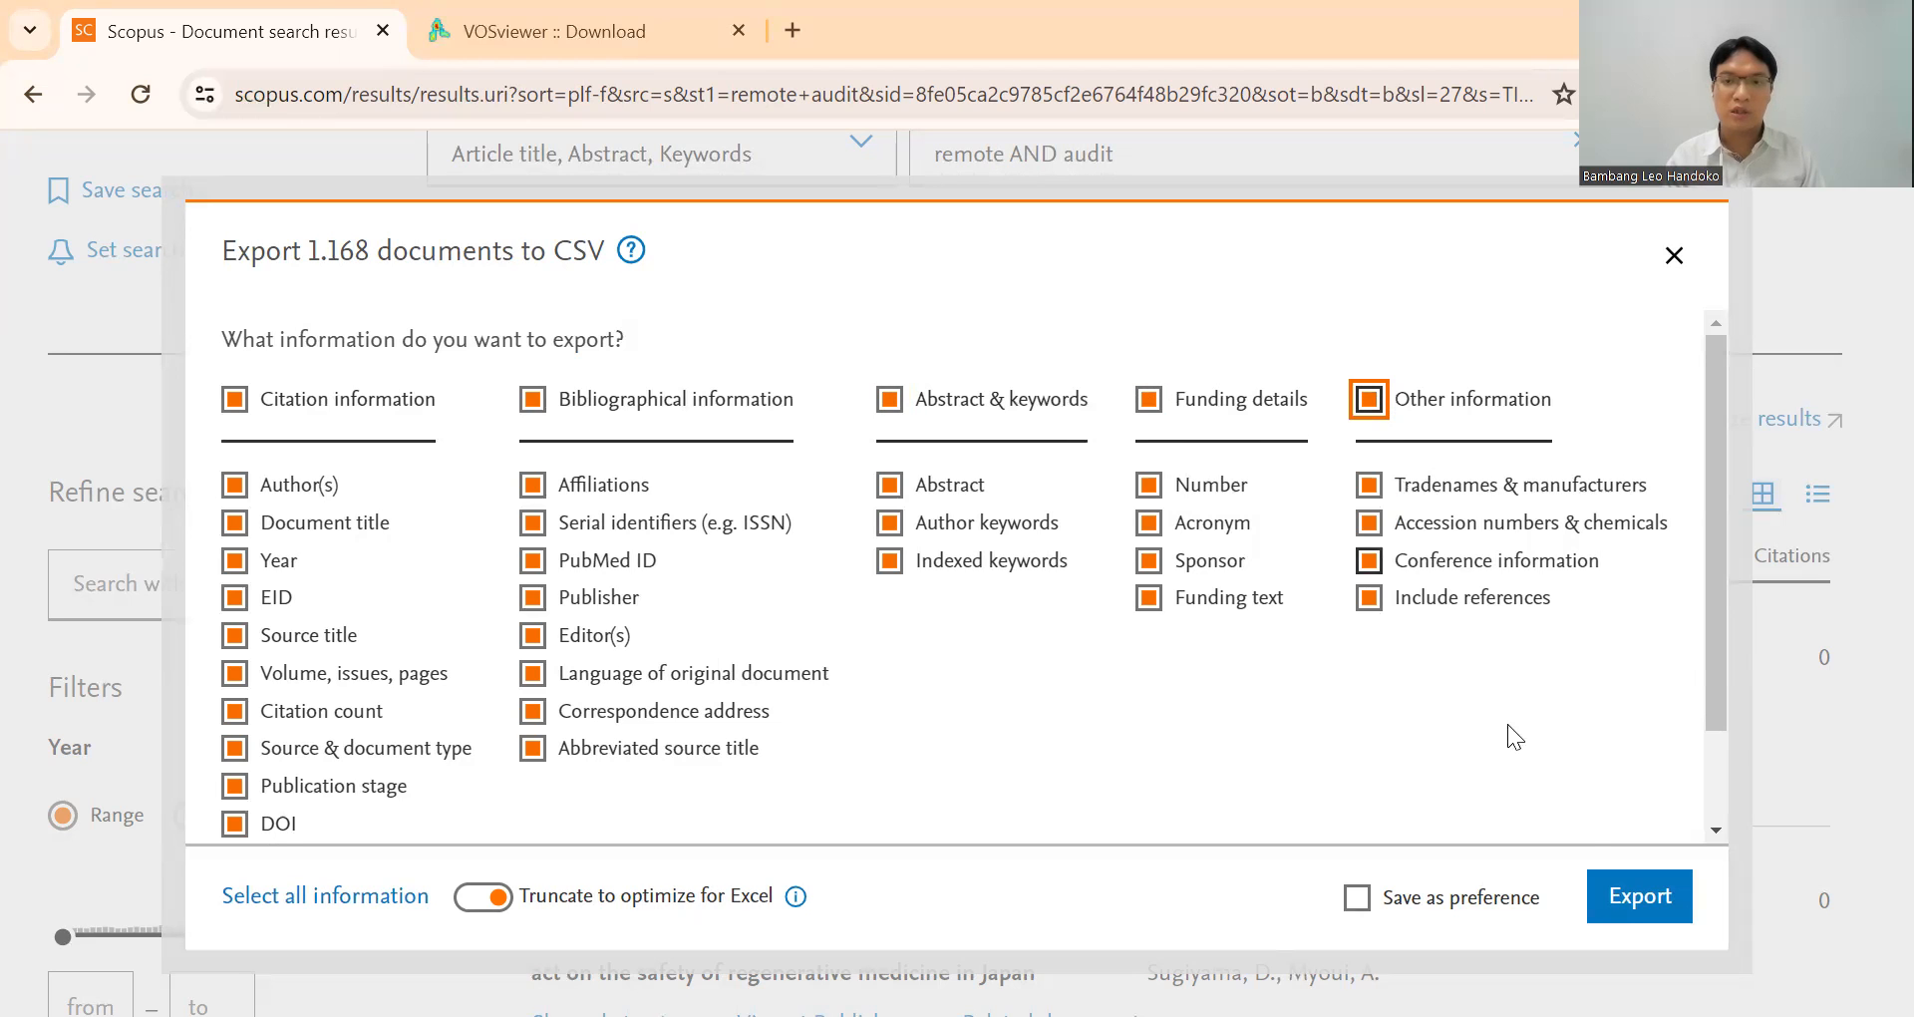
key("Return")
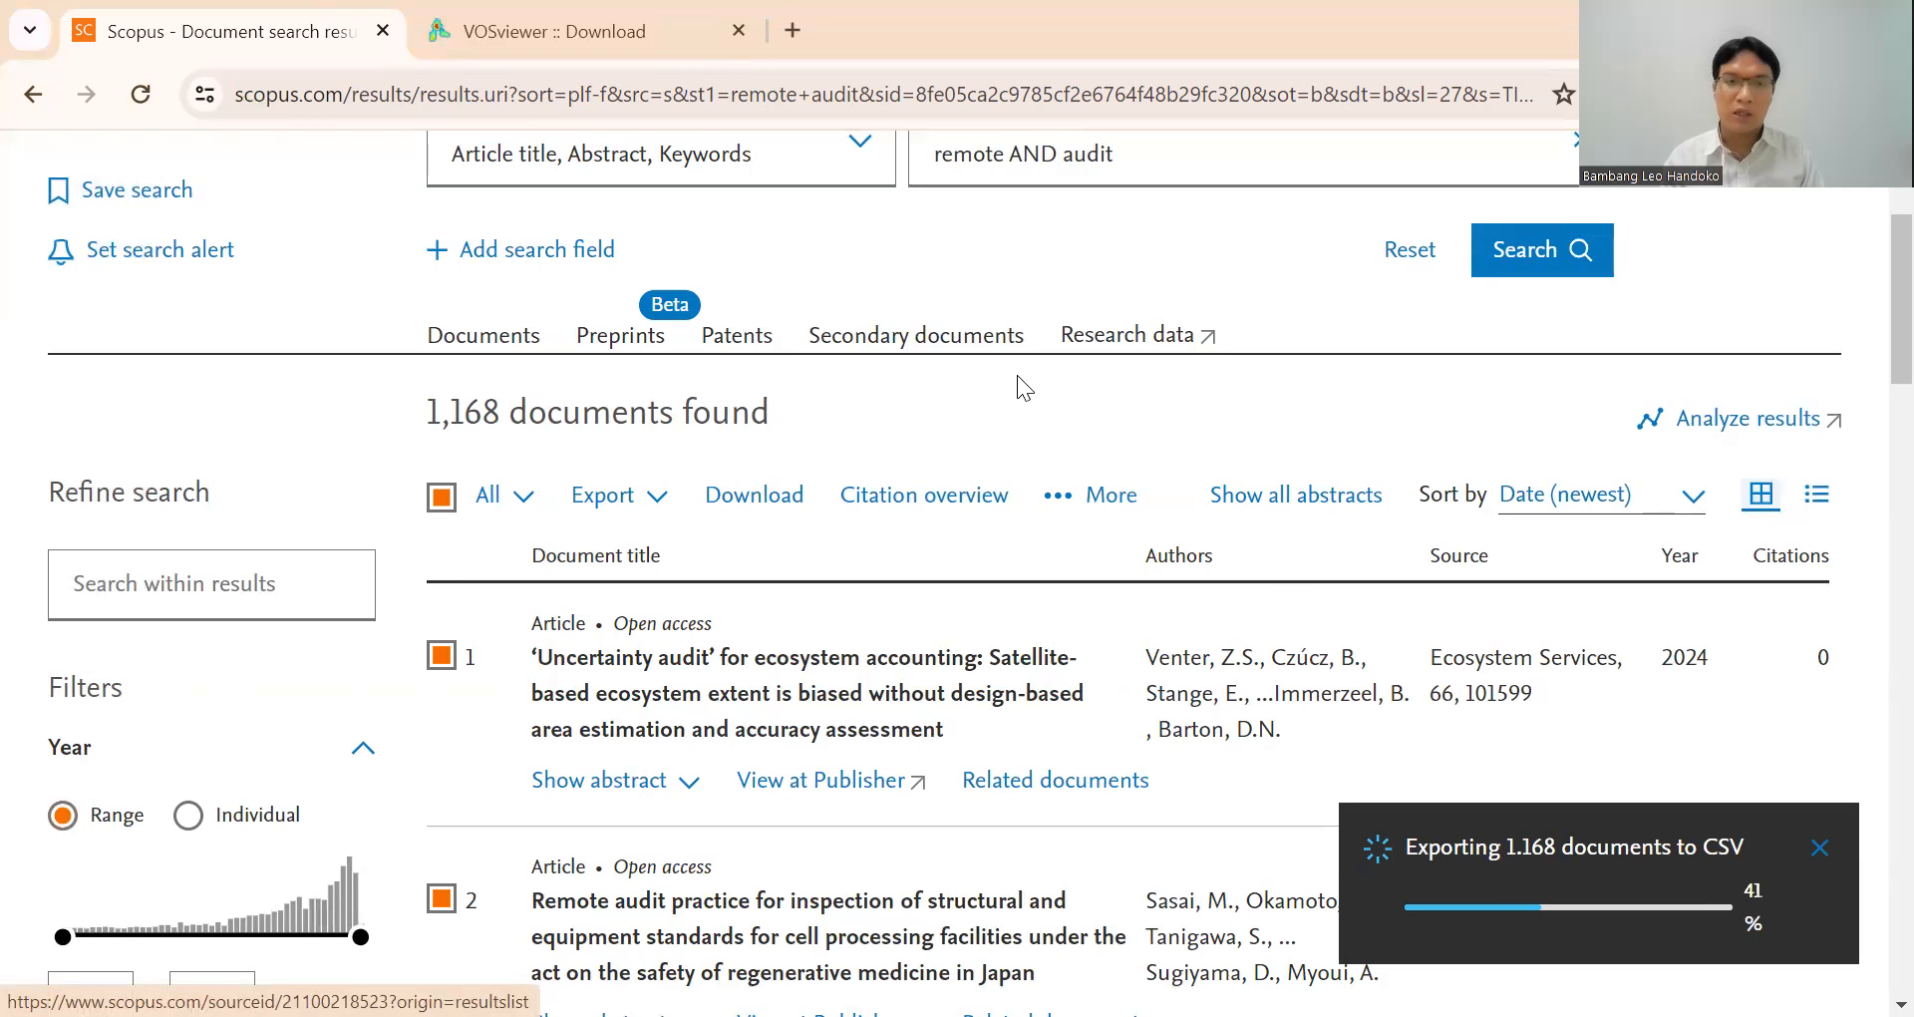
Switch to the VOSviewer website, view its home page and return to the software download page.
left_click(660, 14)
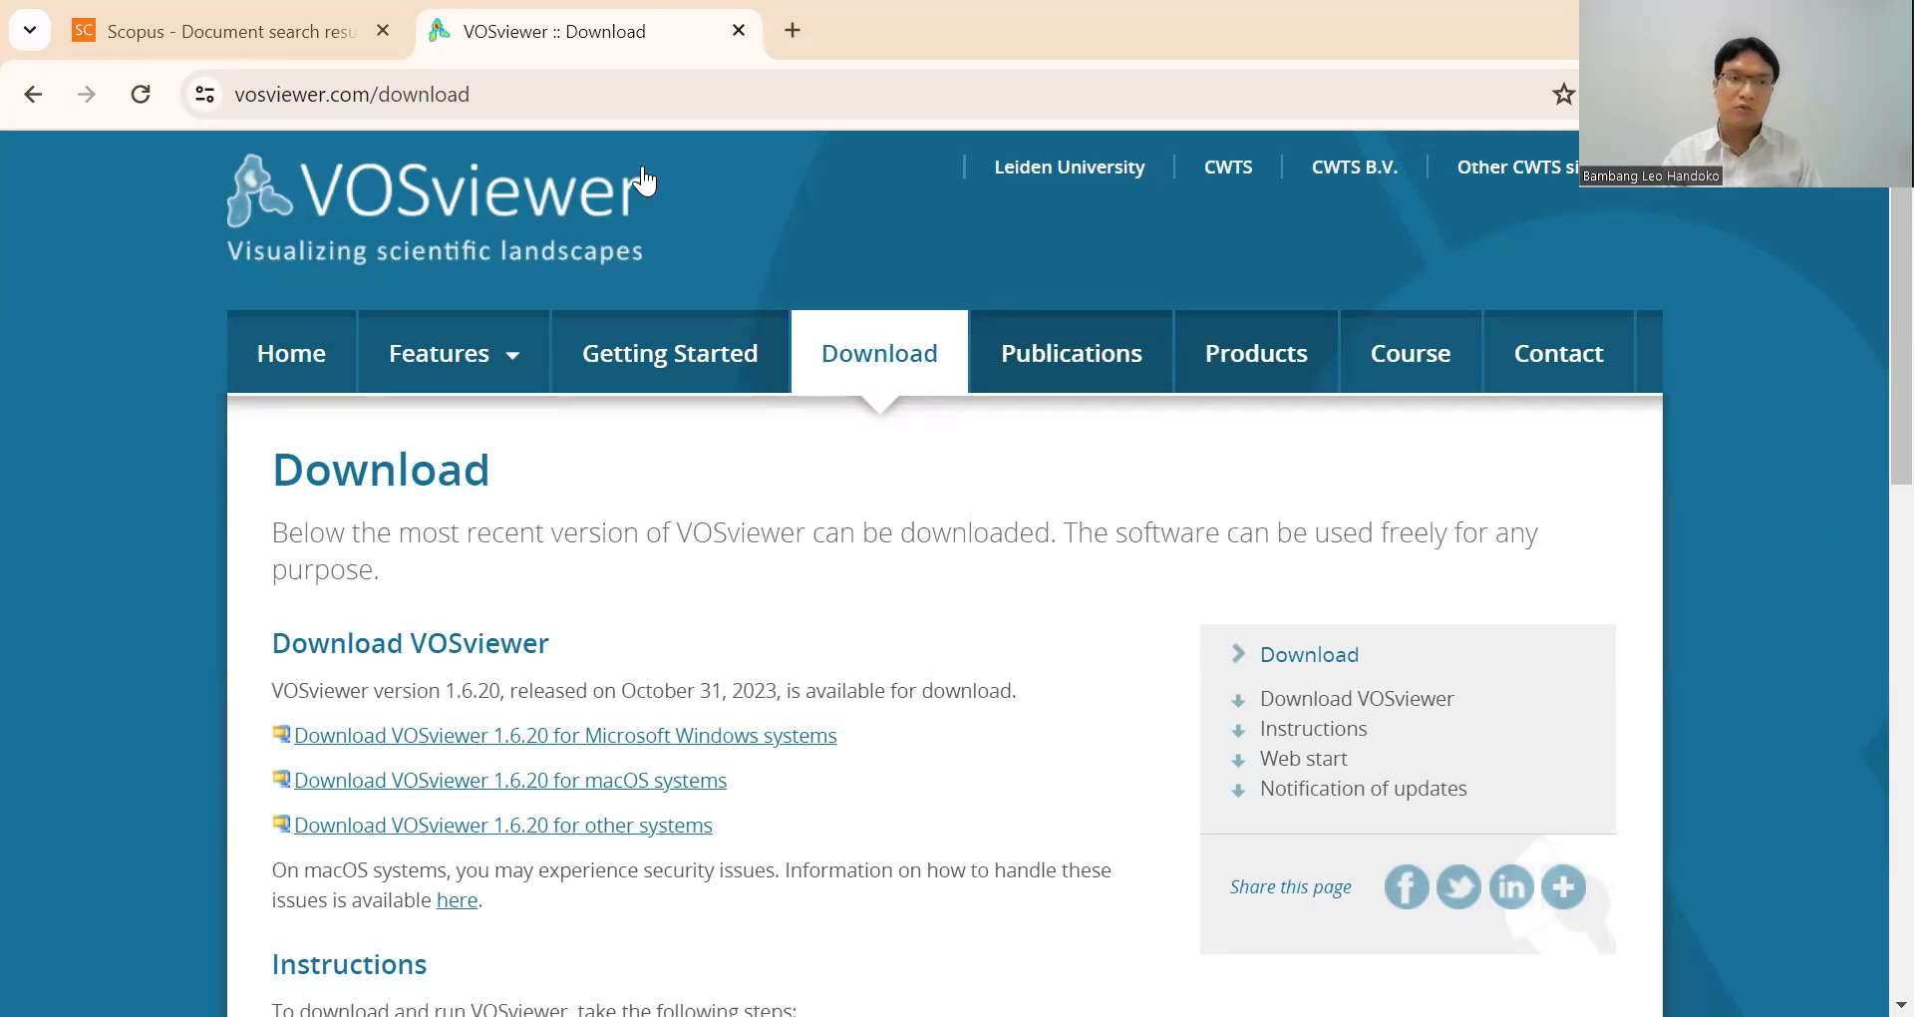
left_click(447, 353)
left_click(291, 355)
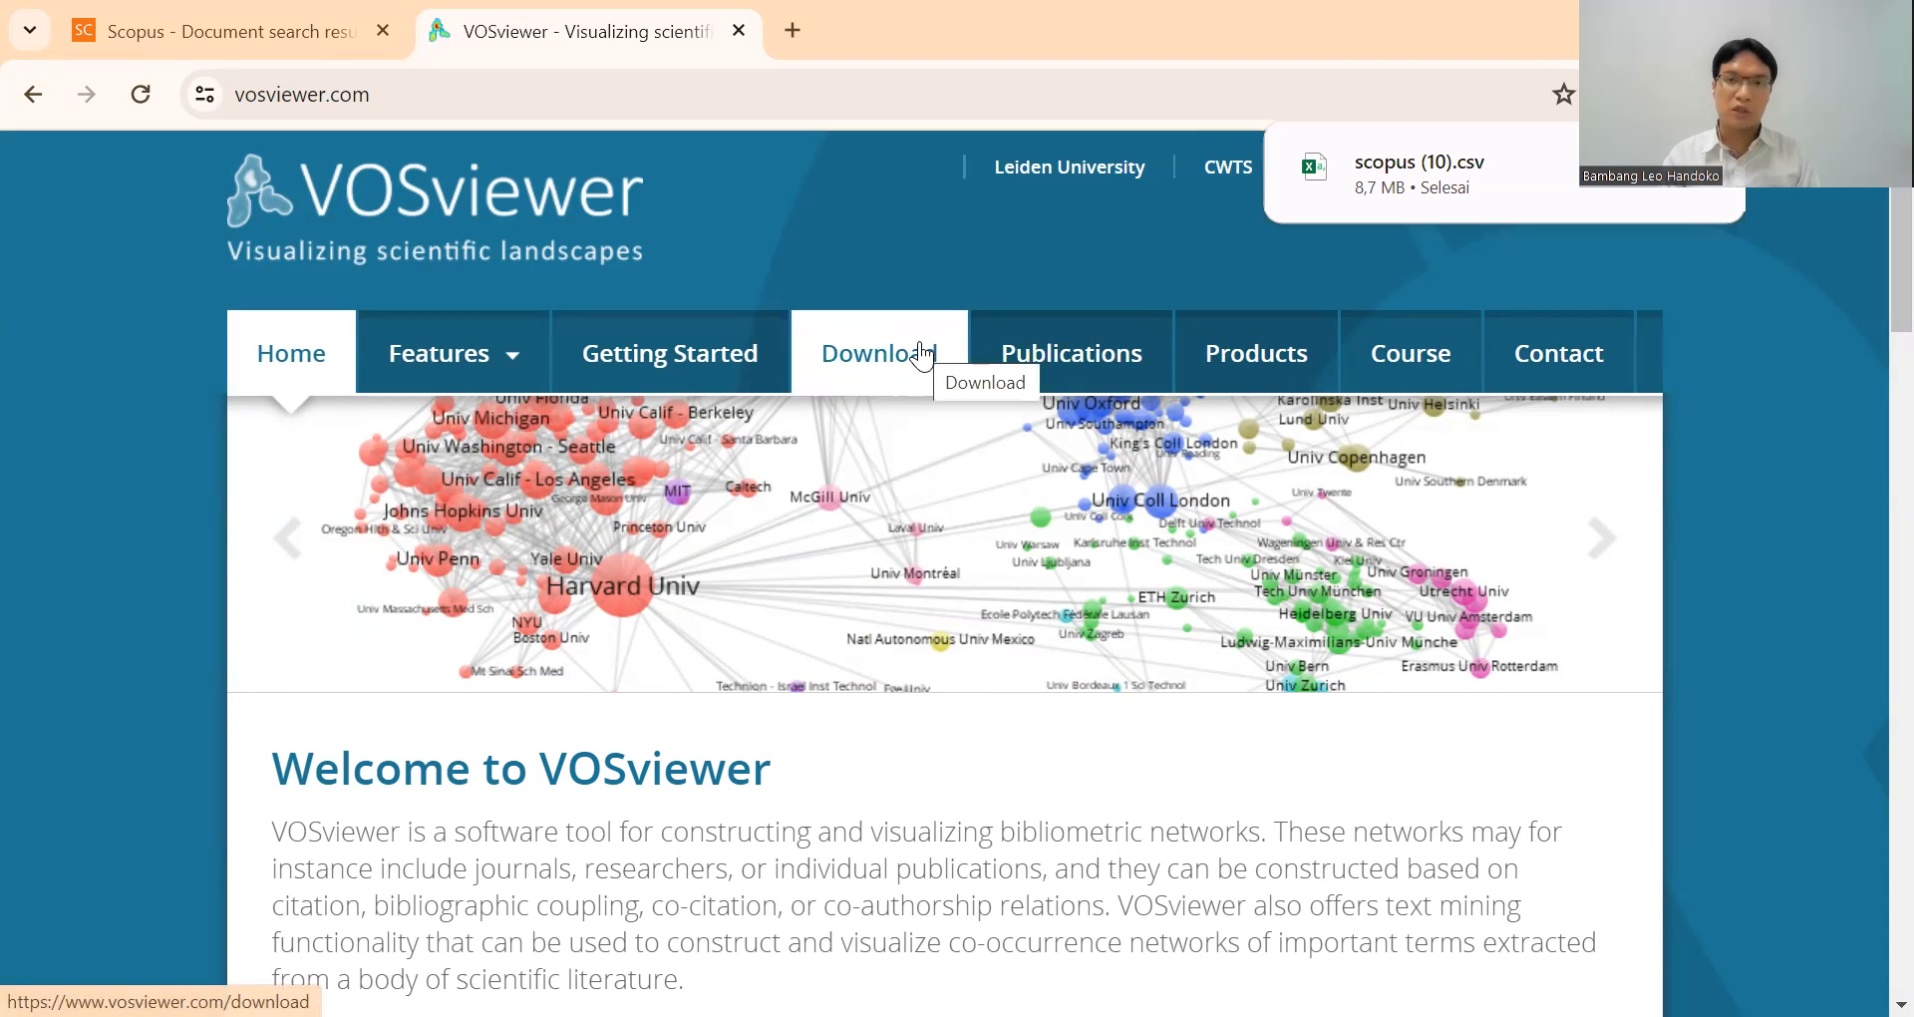
left_click(919, 353)
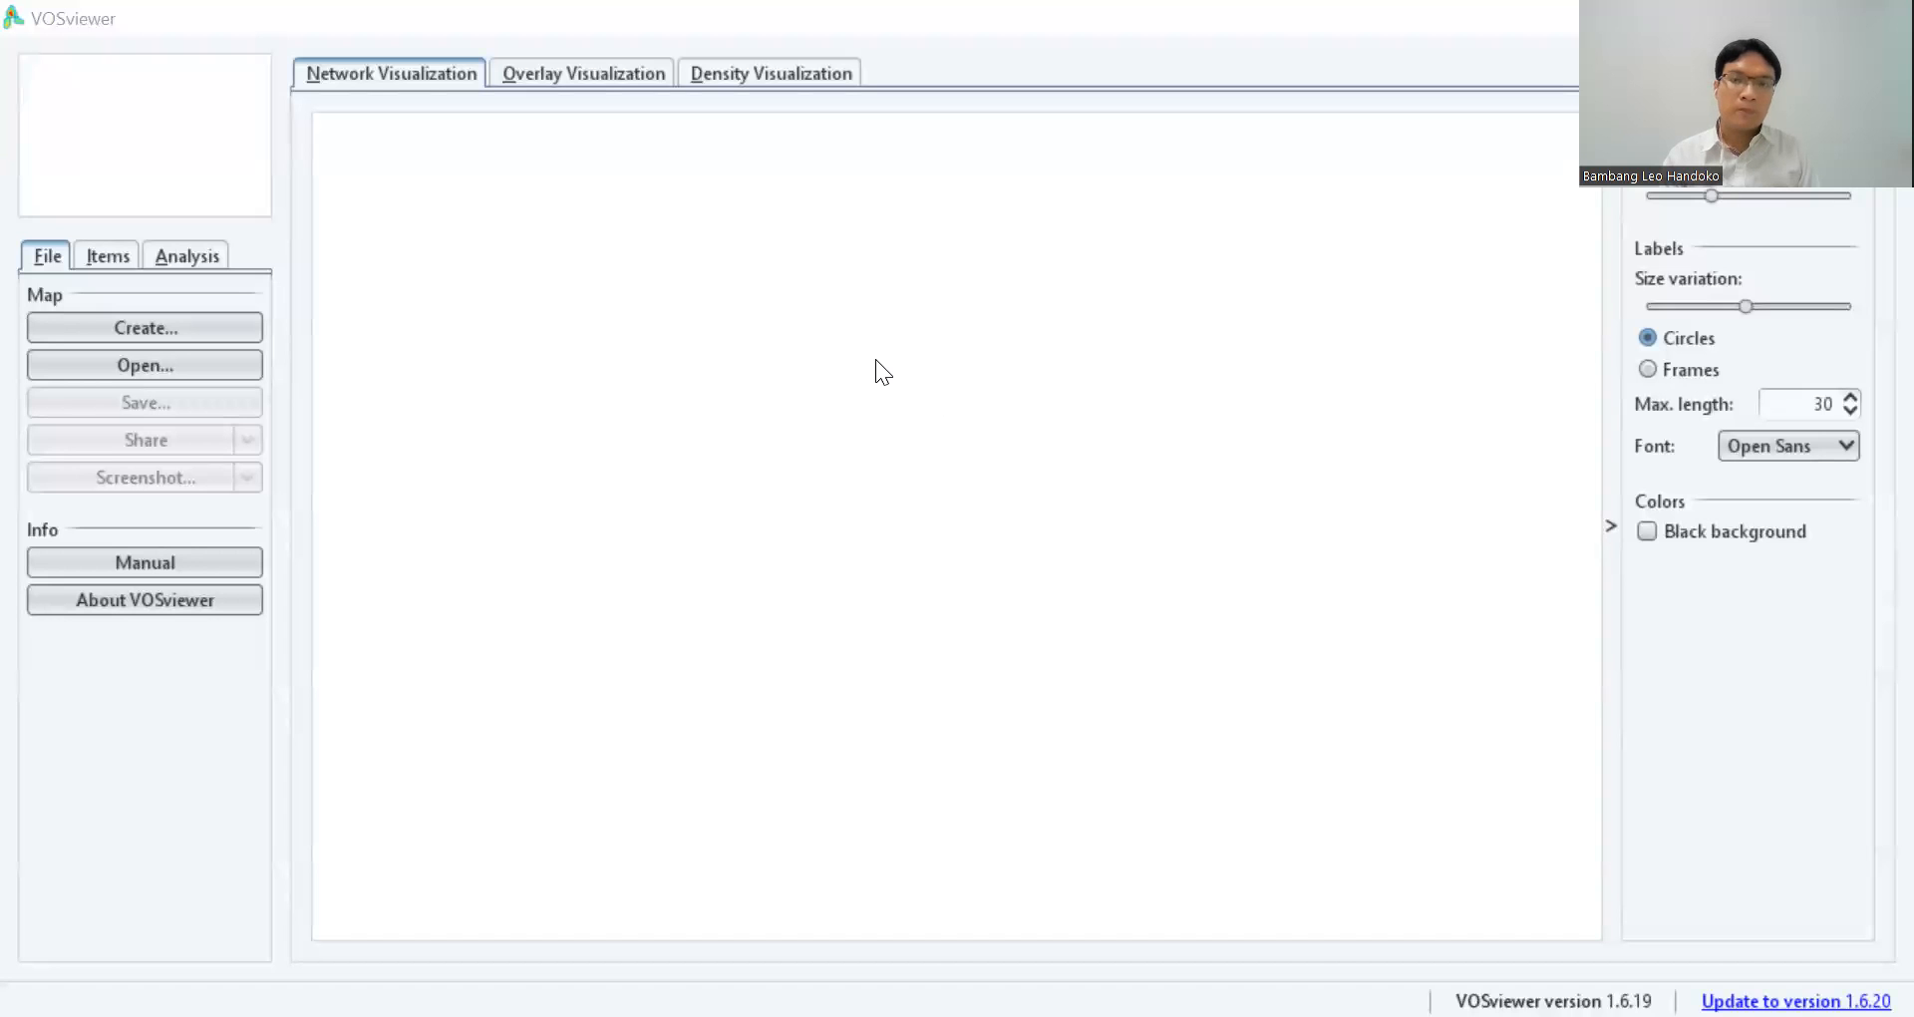
In the VOSviewer program, begin a new map based on text data, reading the data from bibliographic database files.
left_click(210, 325)
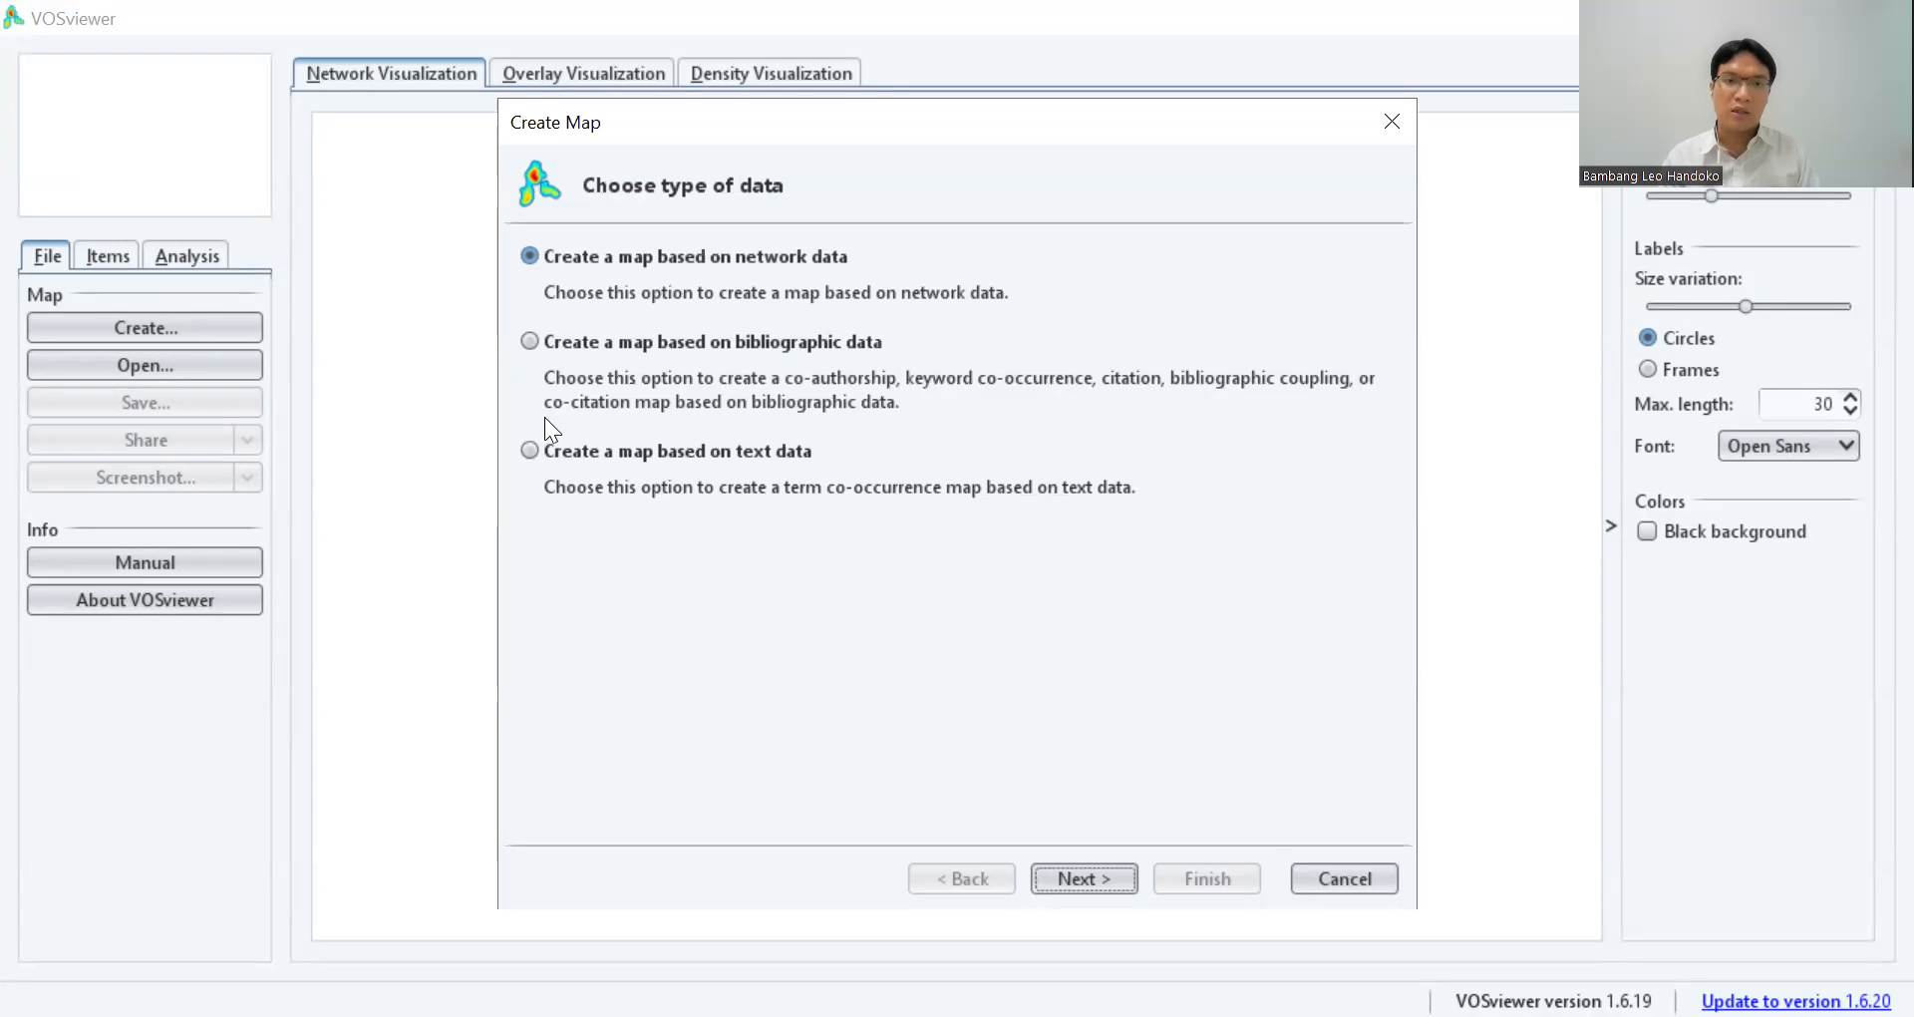
left_click(764, 461)
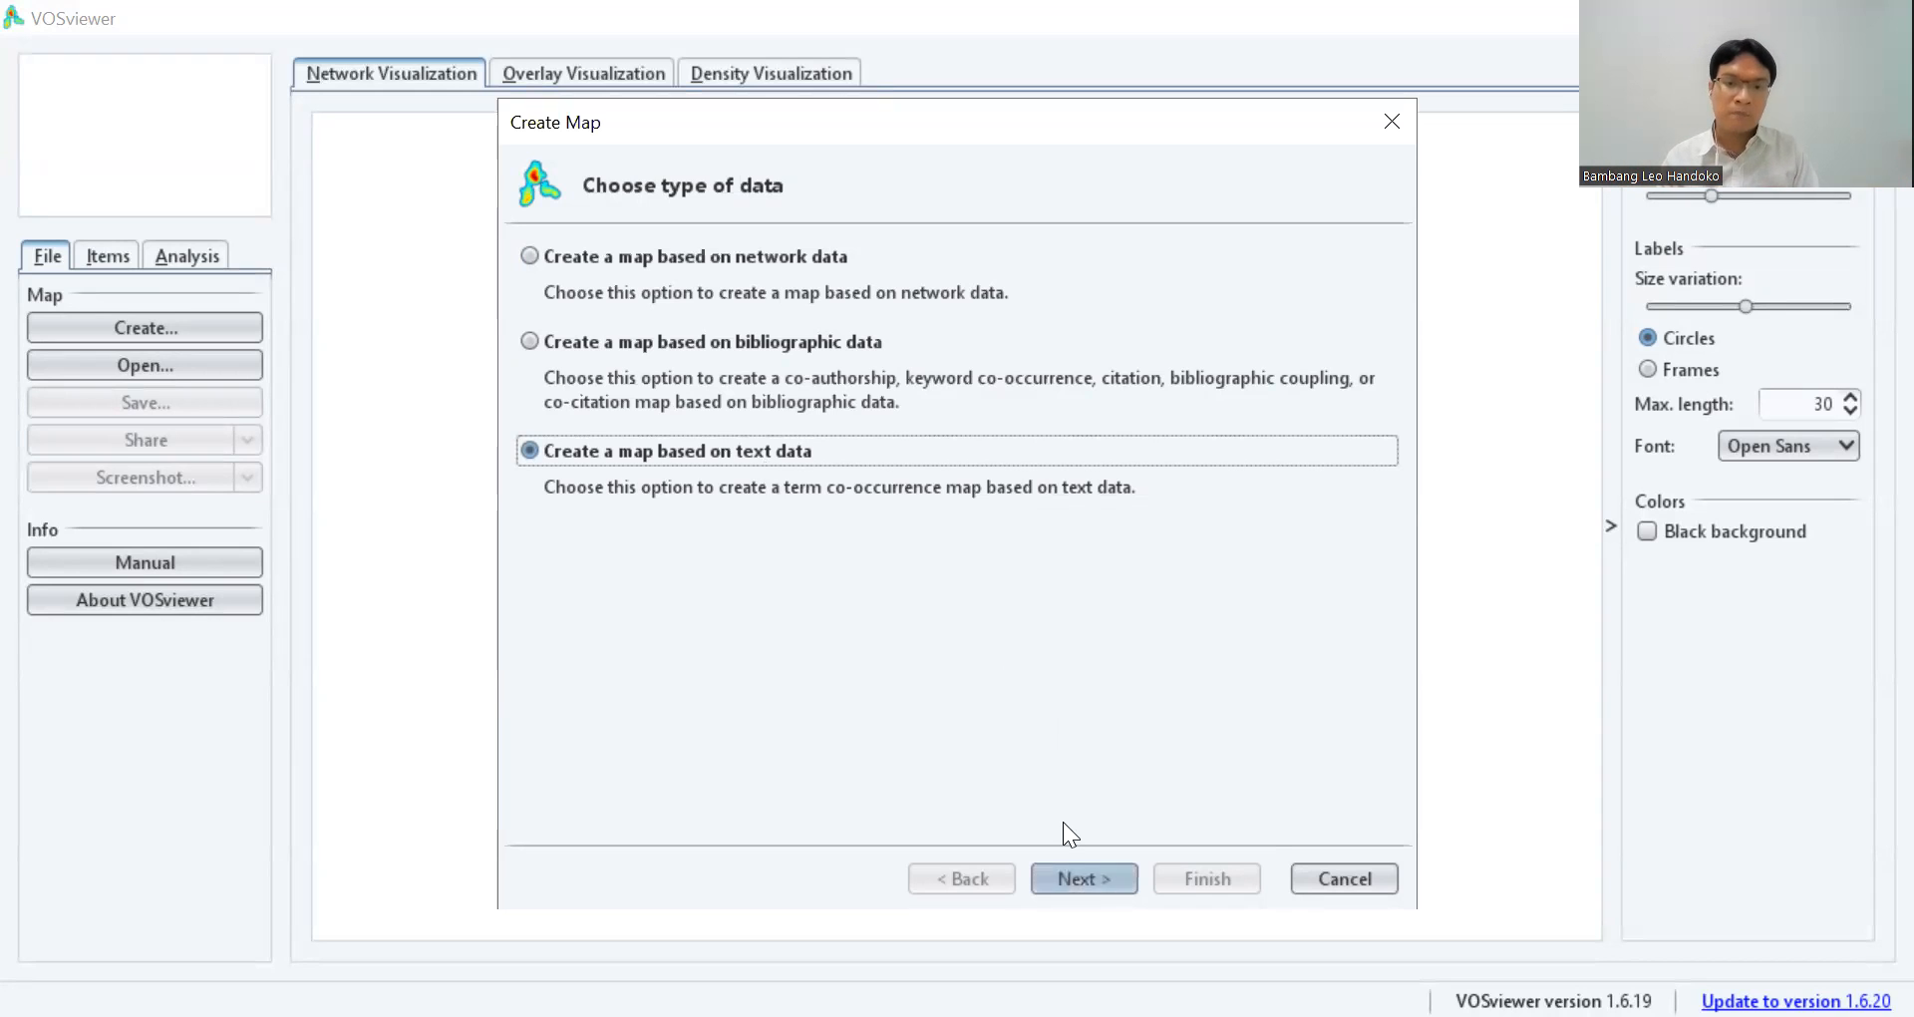
key("Return")
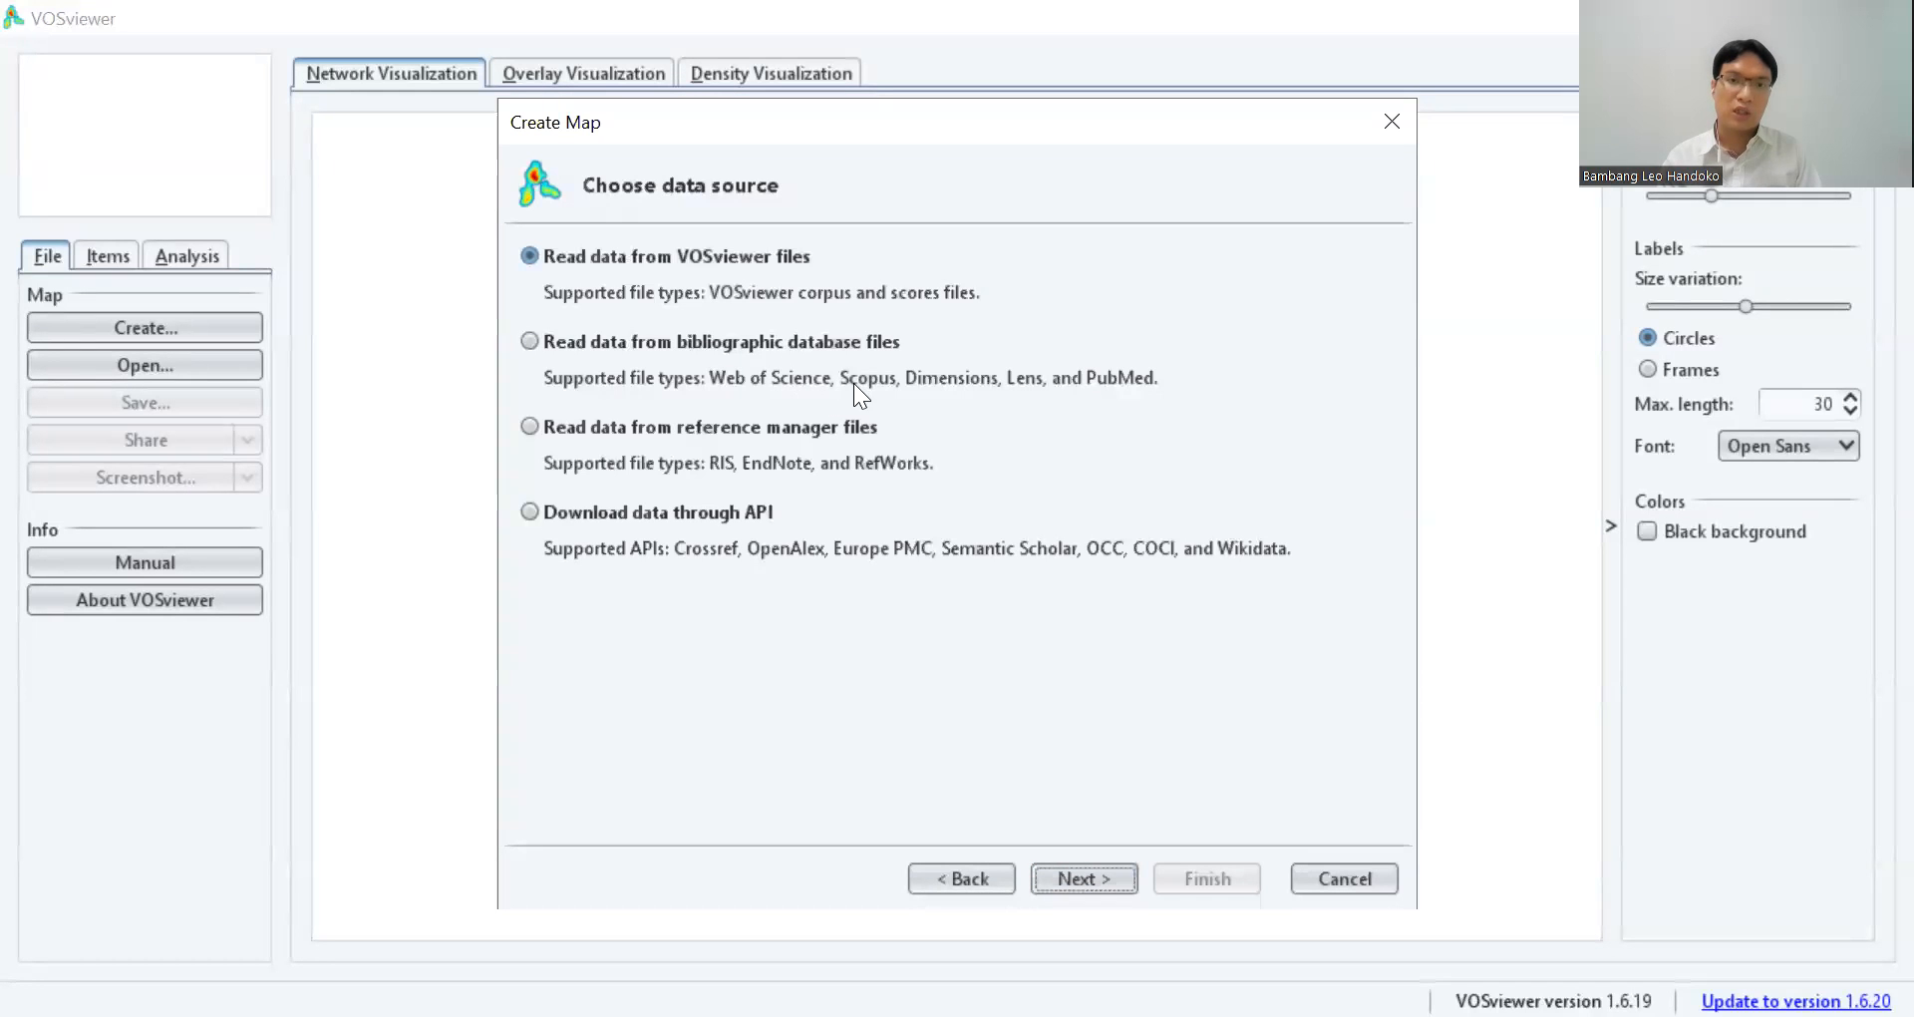
left_click(683, 341)
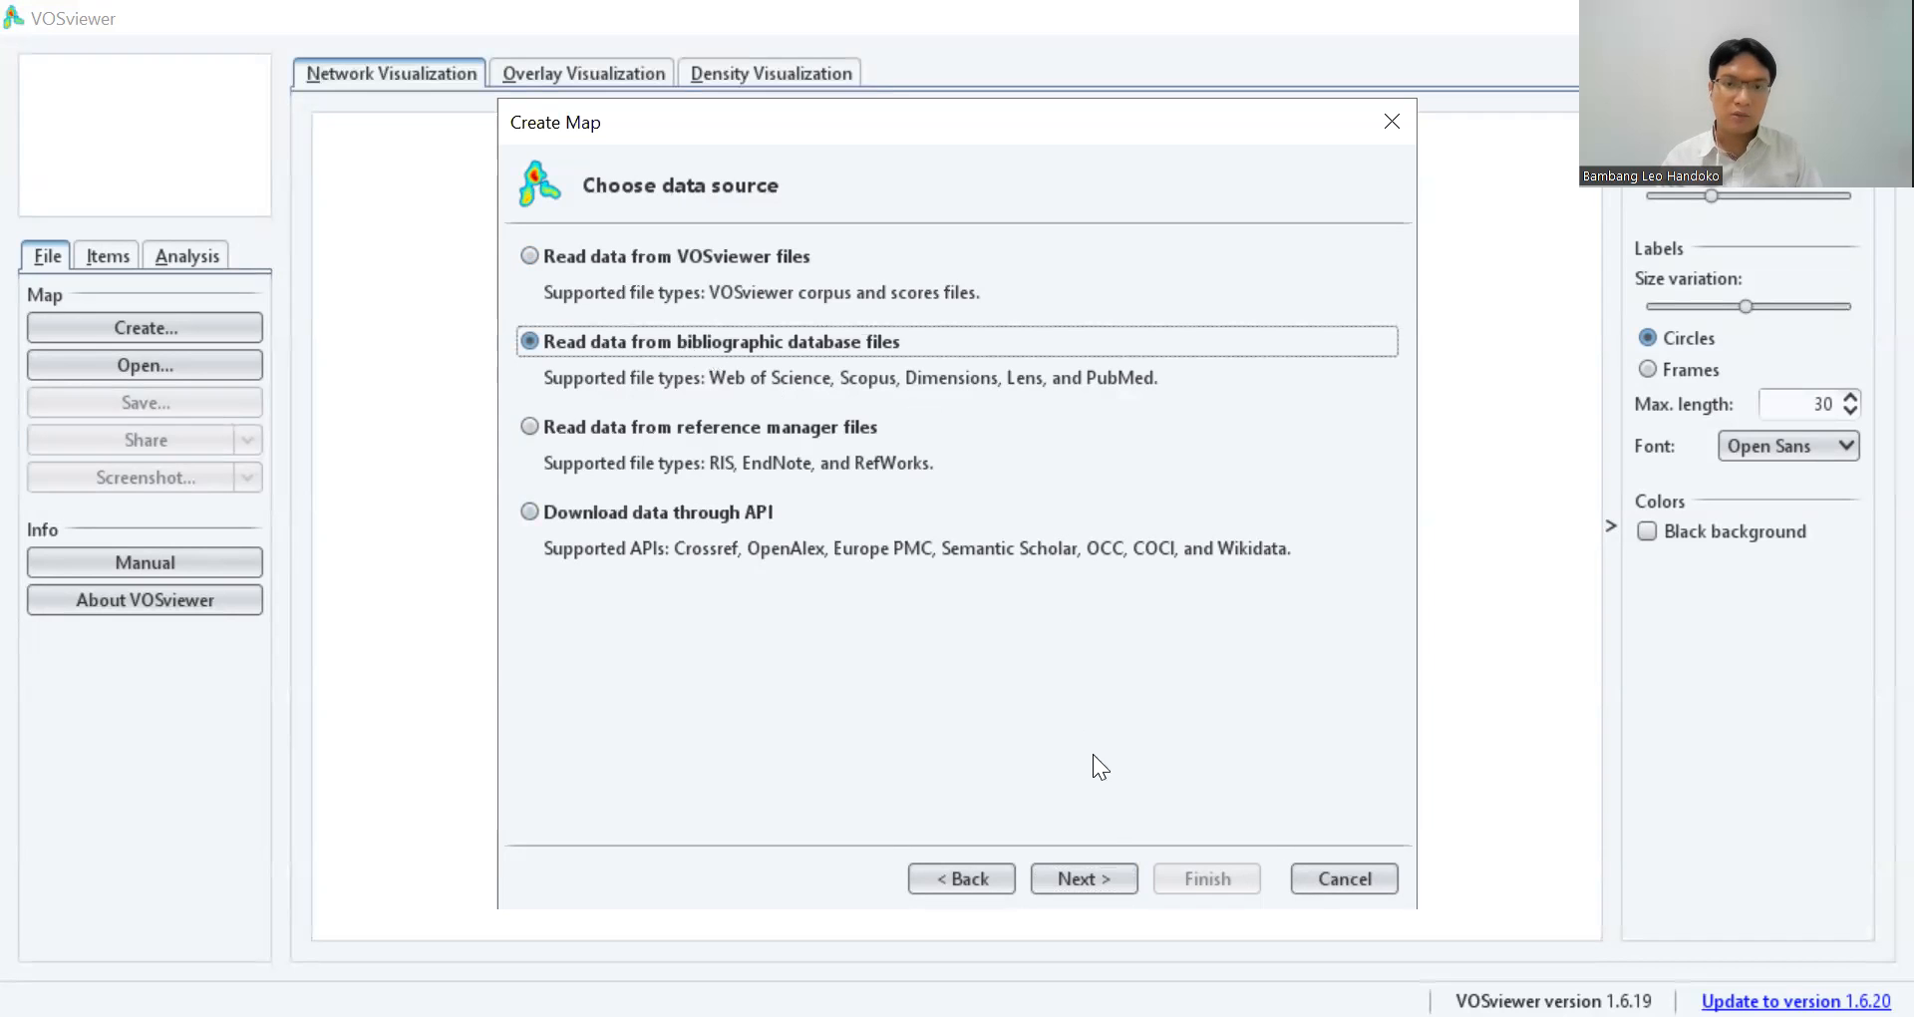
left_click(1095, 843)
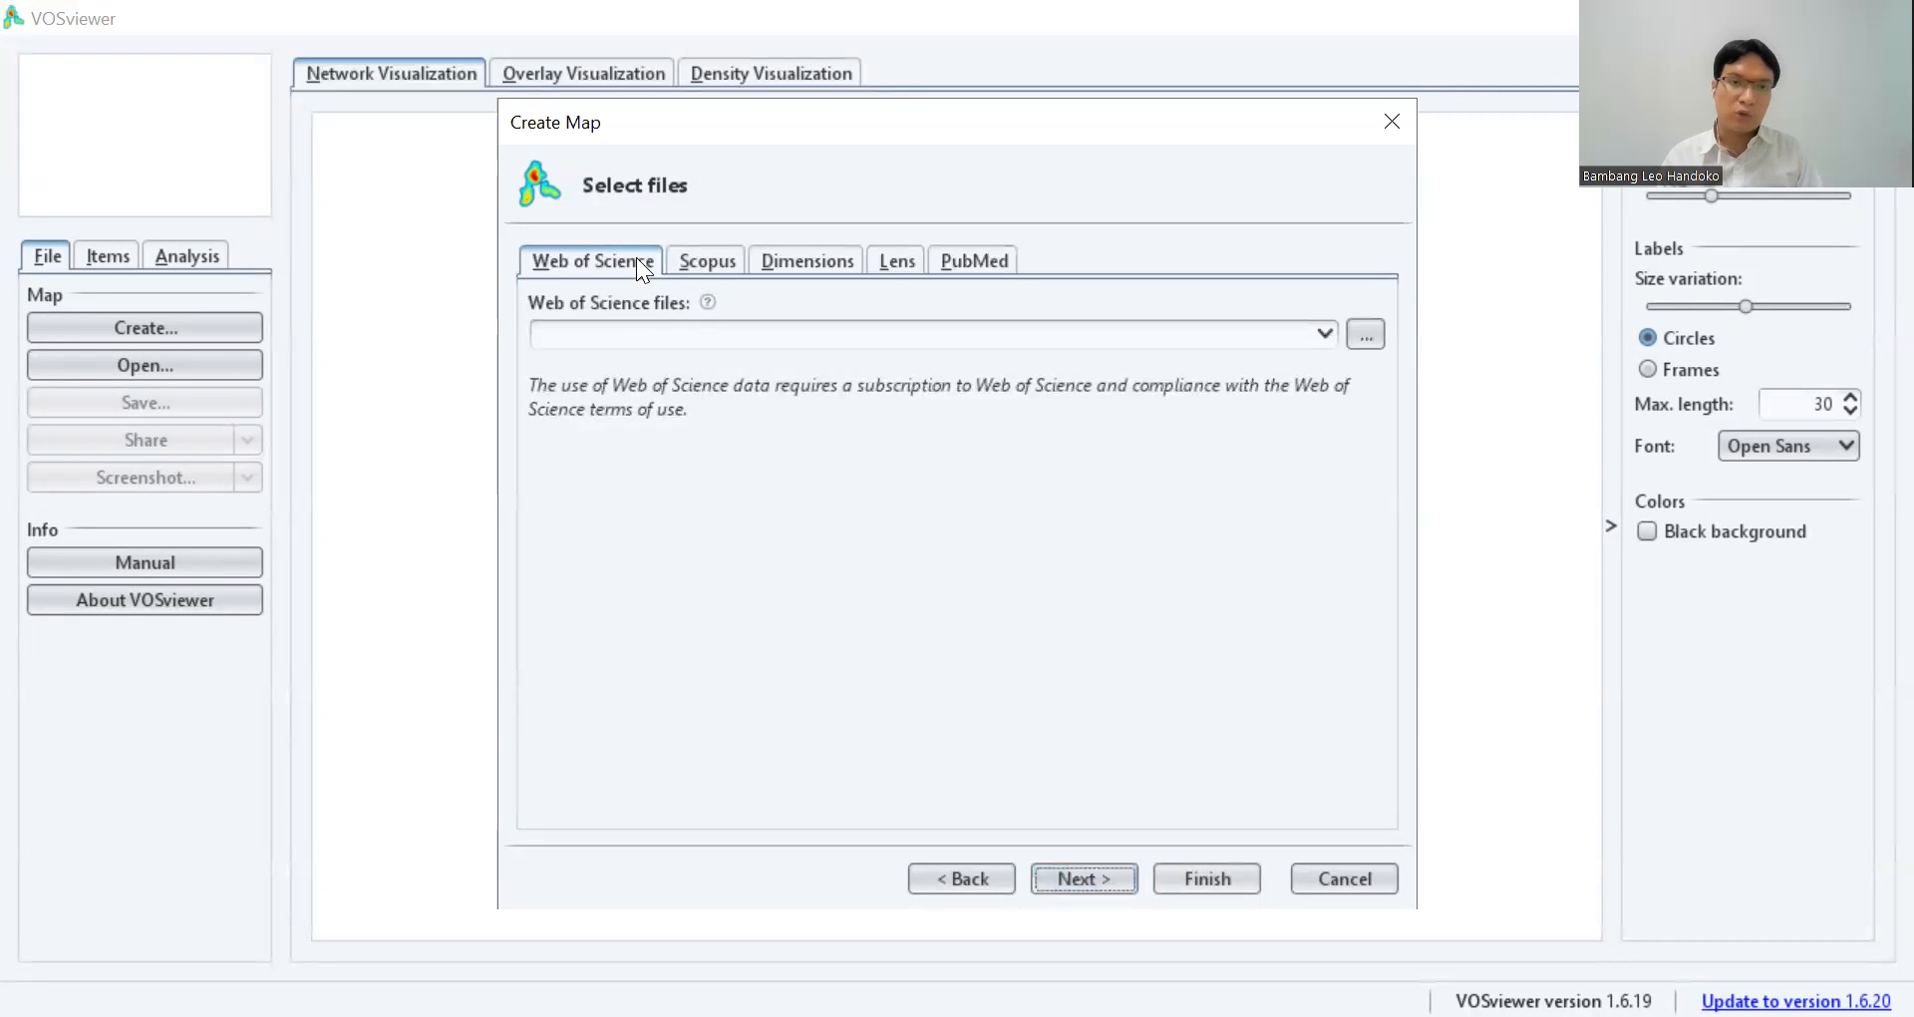
Choose the Scopus file scopus (10).csv from the Downloads folder as the data source for the map.
left_click(705, 261)
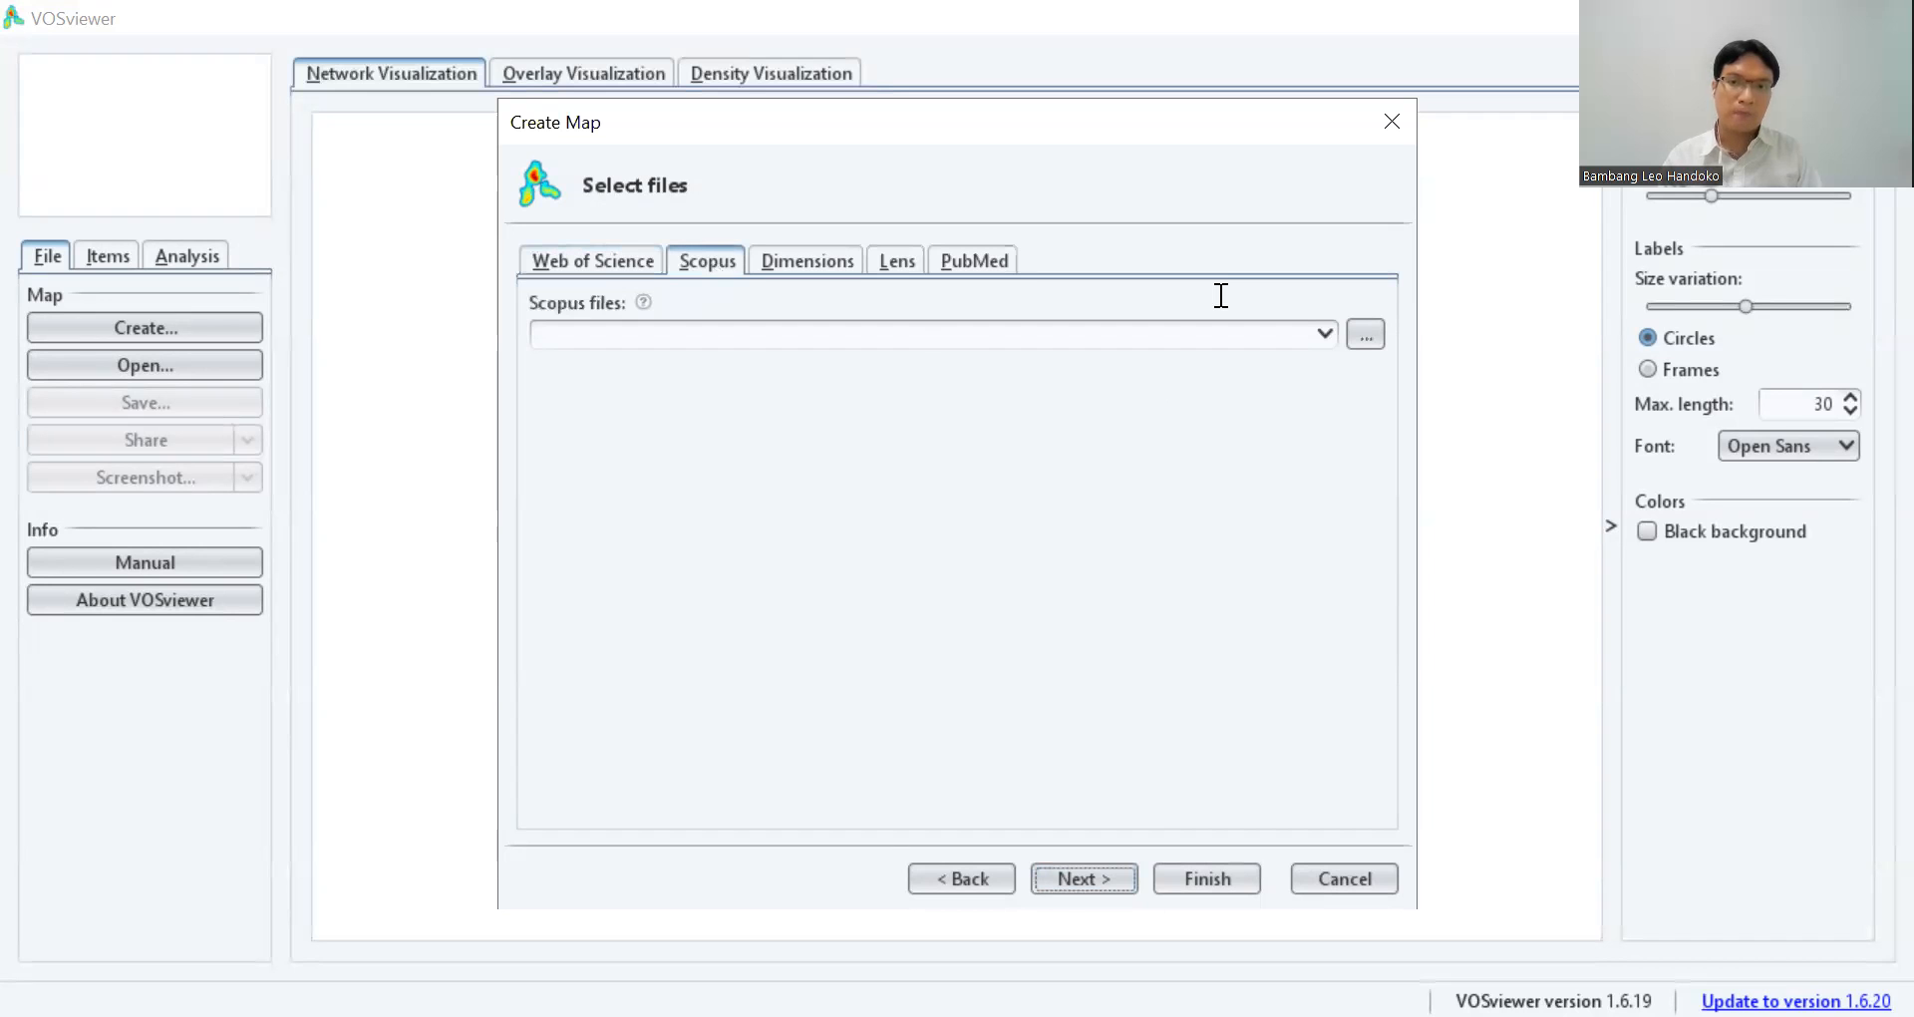
left_click(1353, 329)
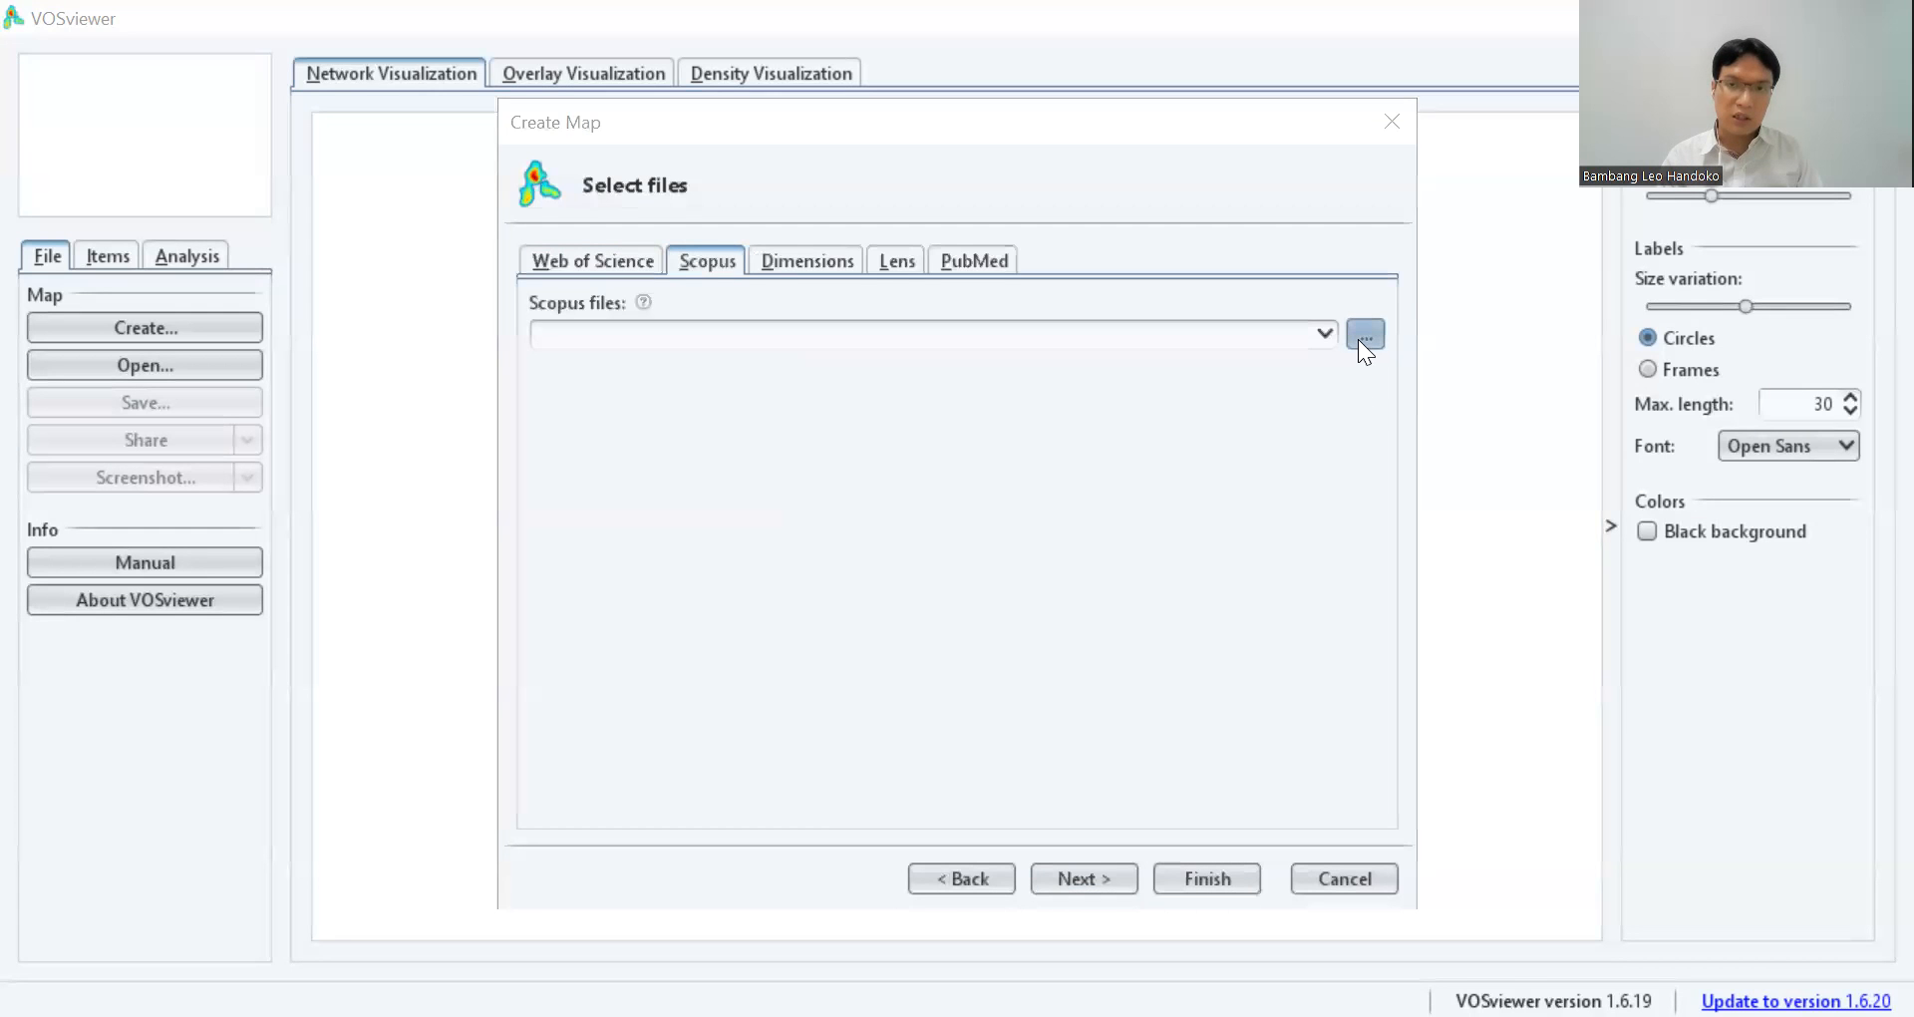
left_click(1360, 344)
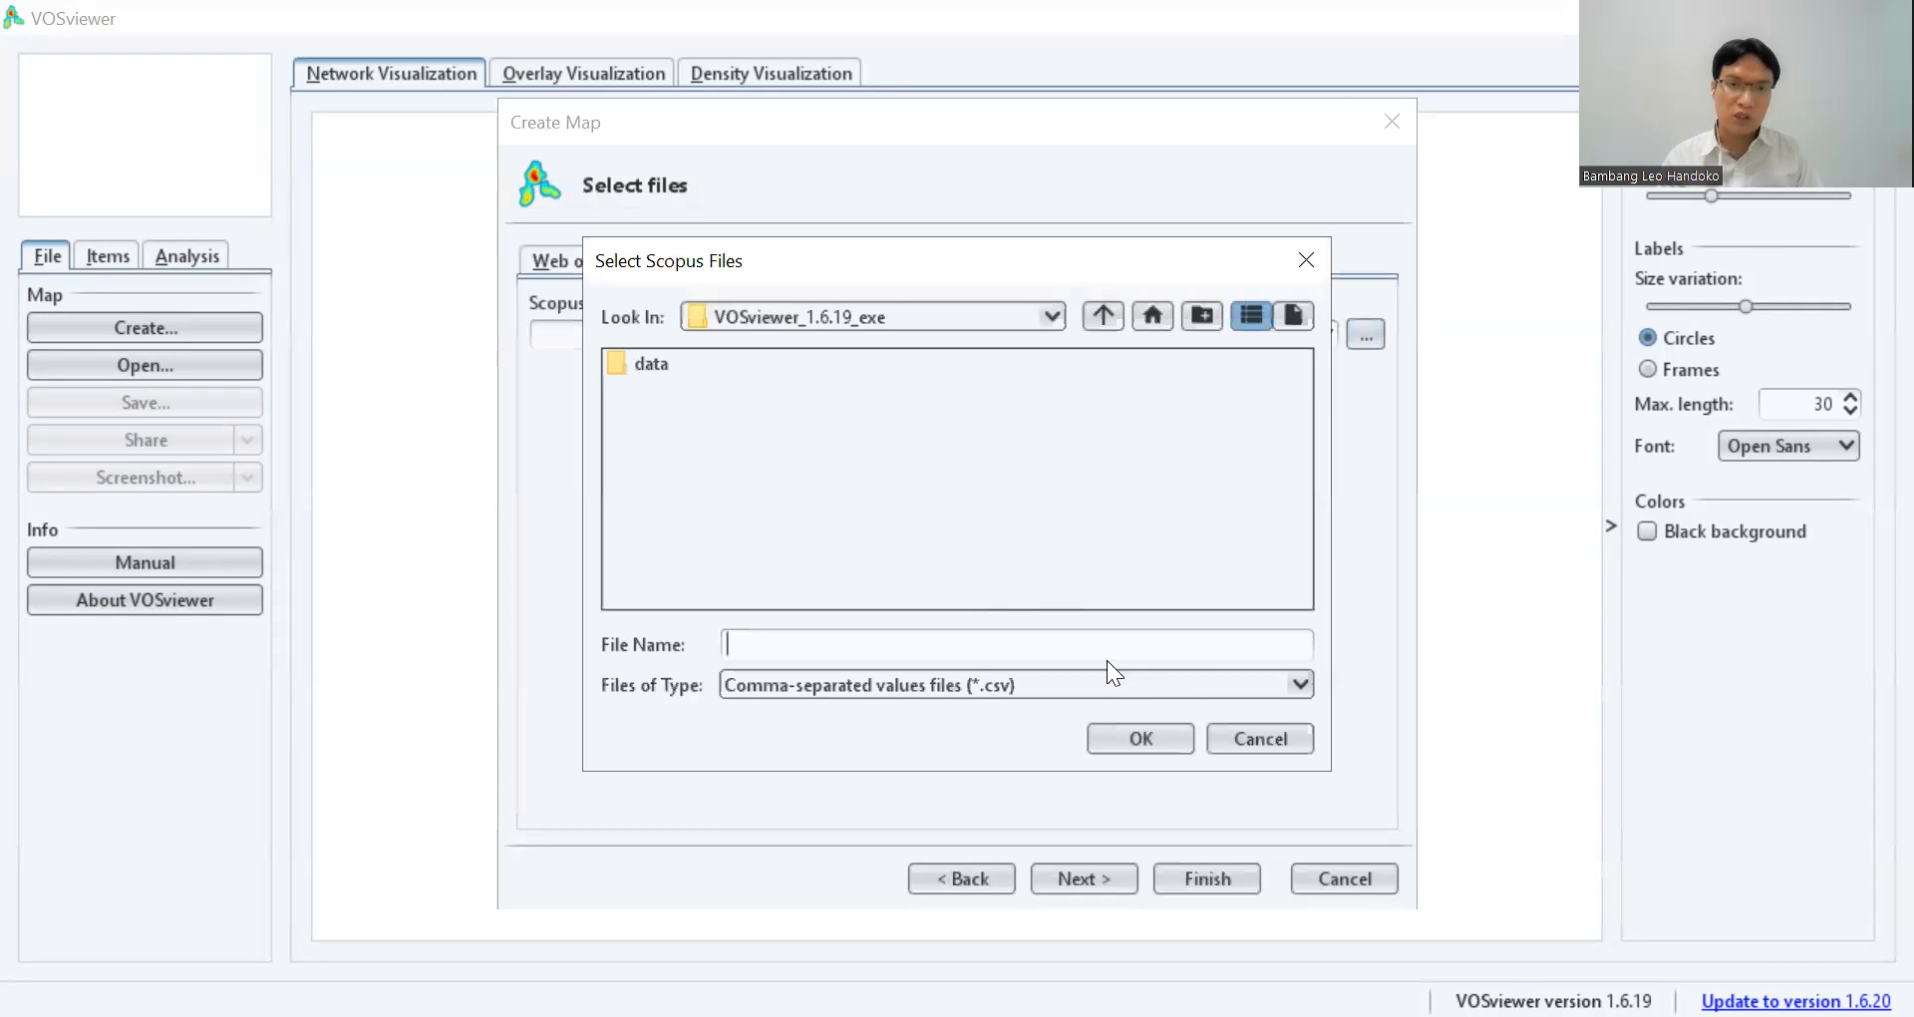
left_click(1052, 315)
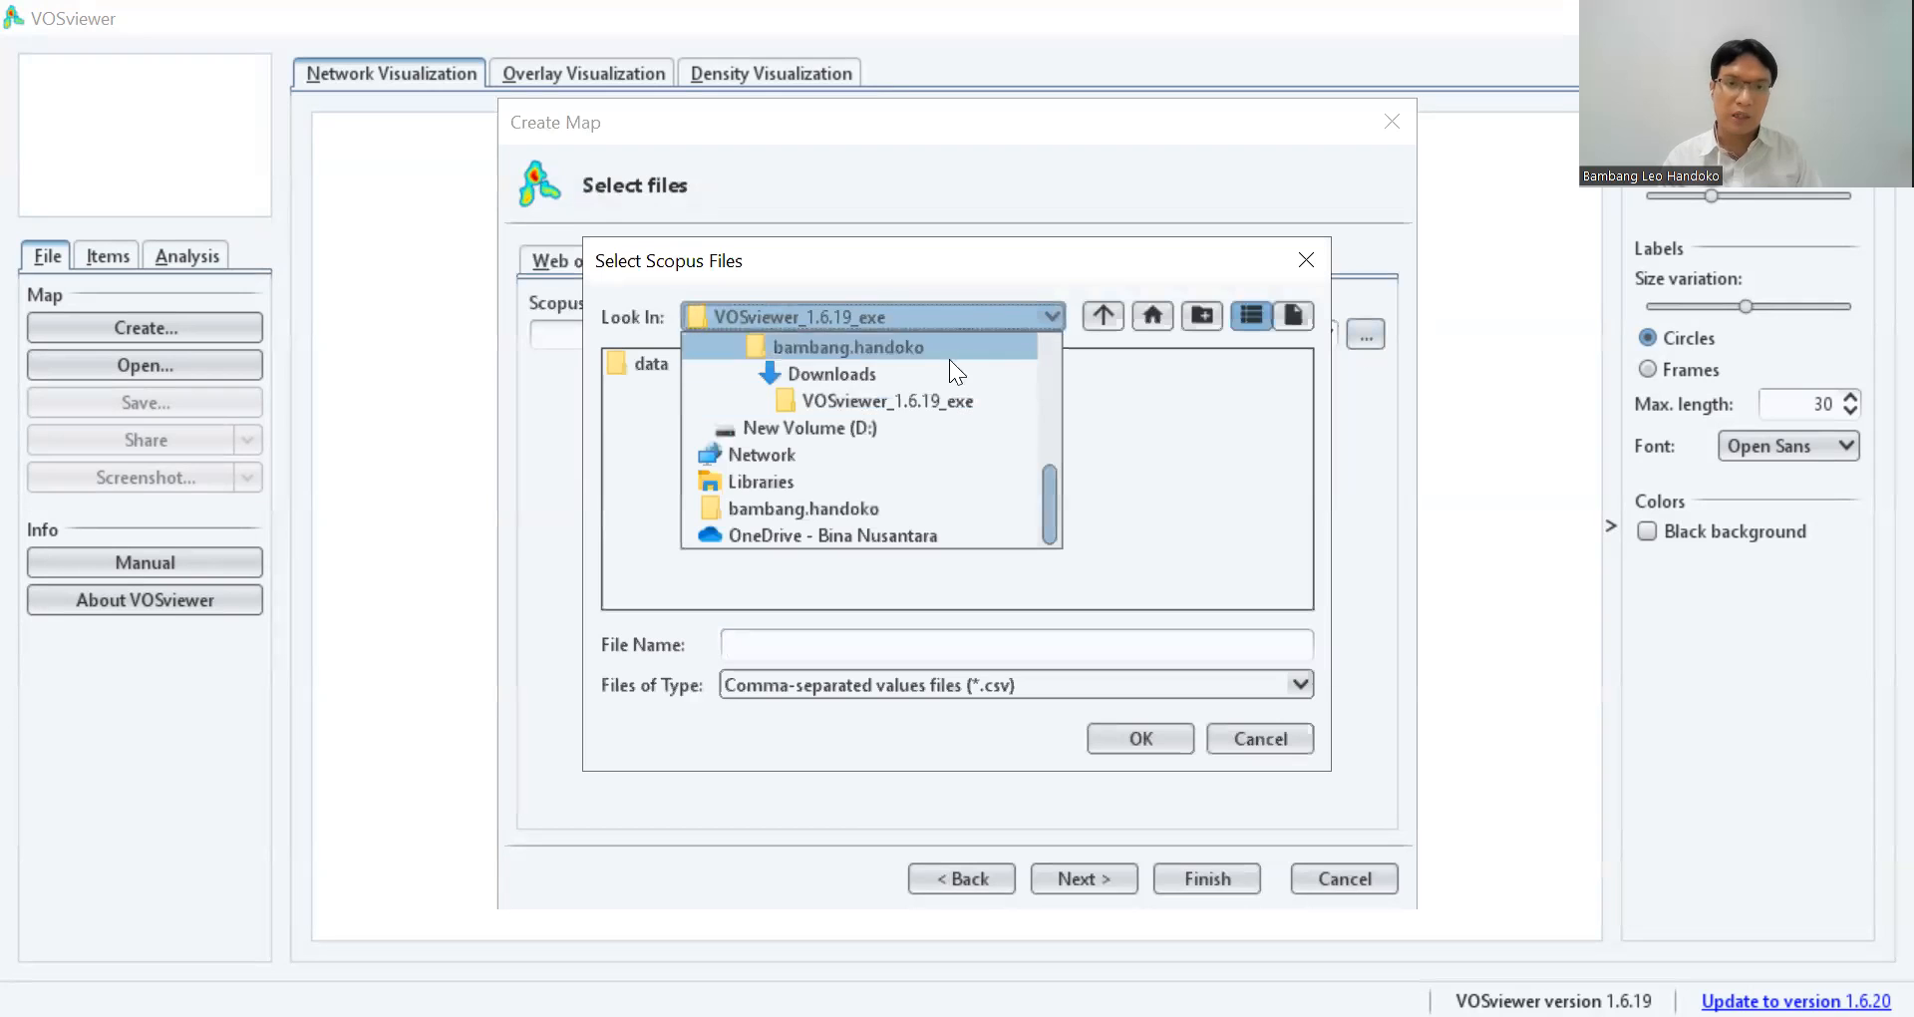
left_click(863, 374)
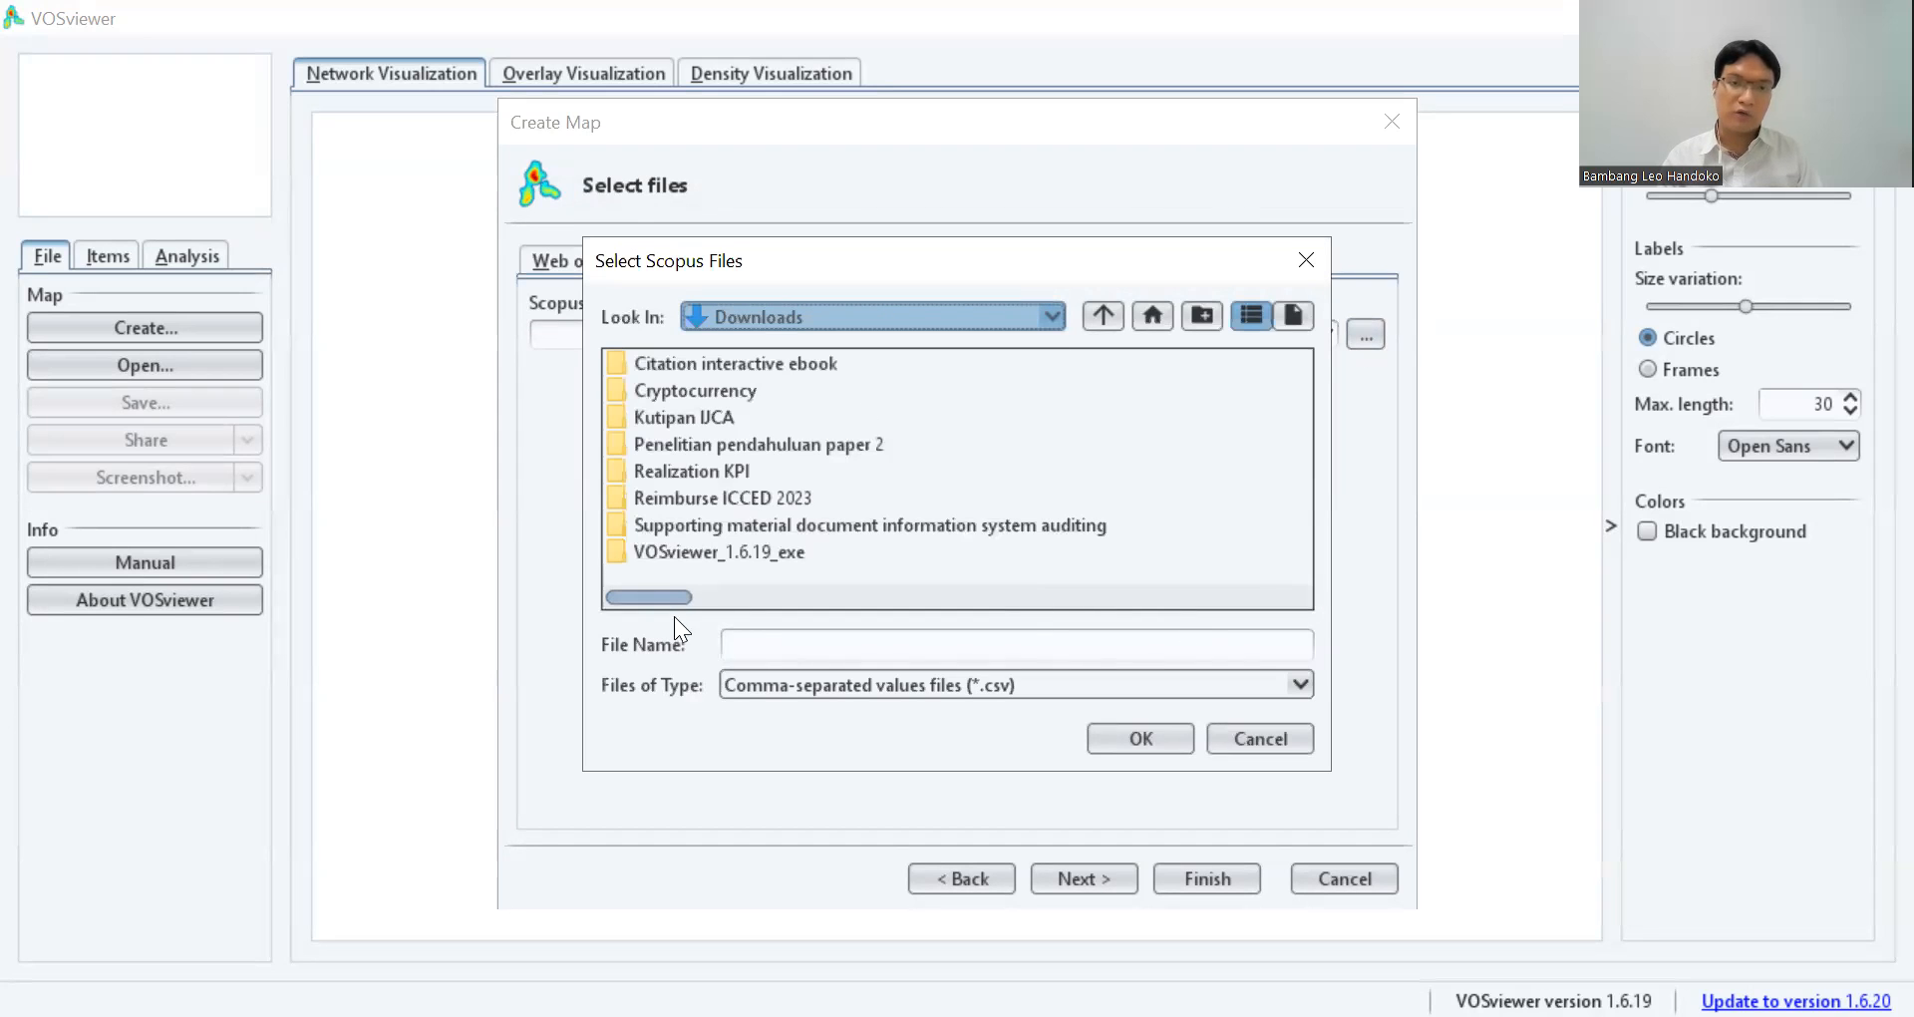
left_click_drag(662, 597, 1087, 616)
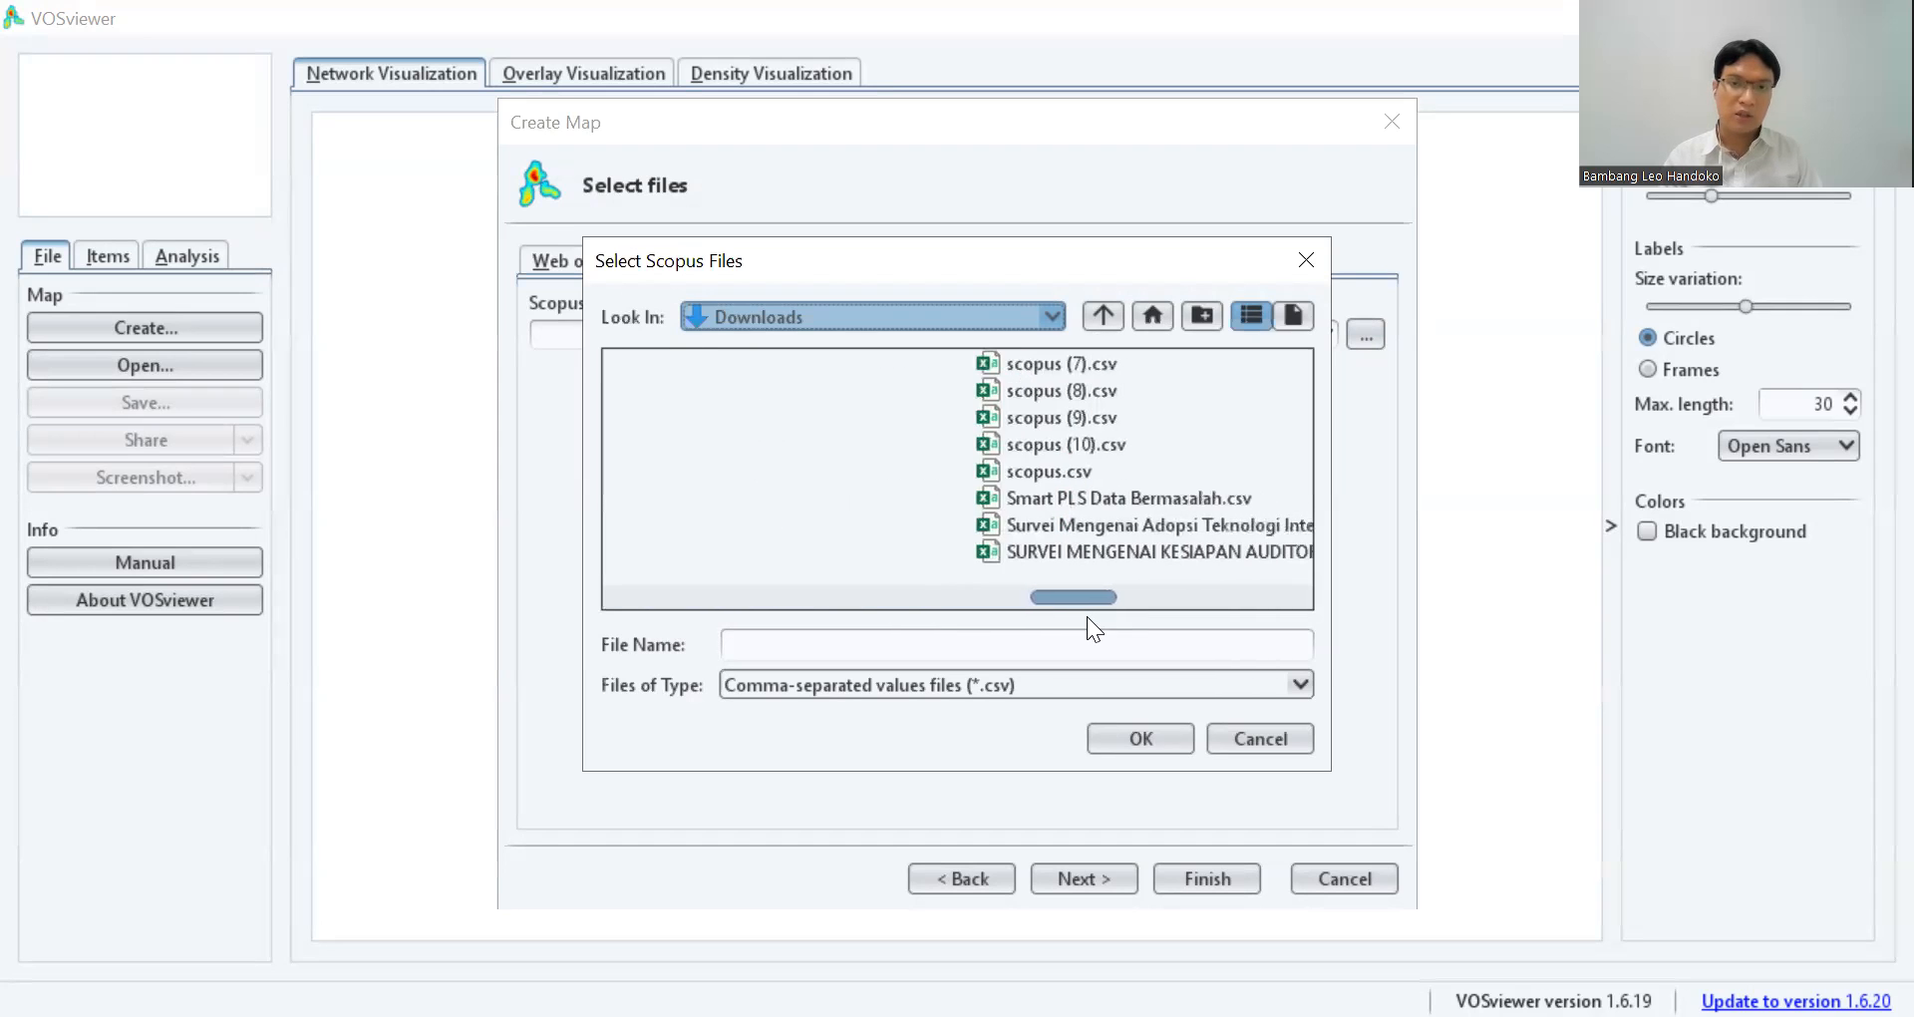
left_click(1085, 445)
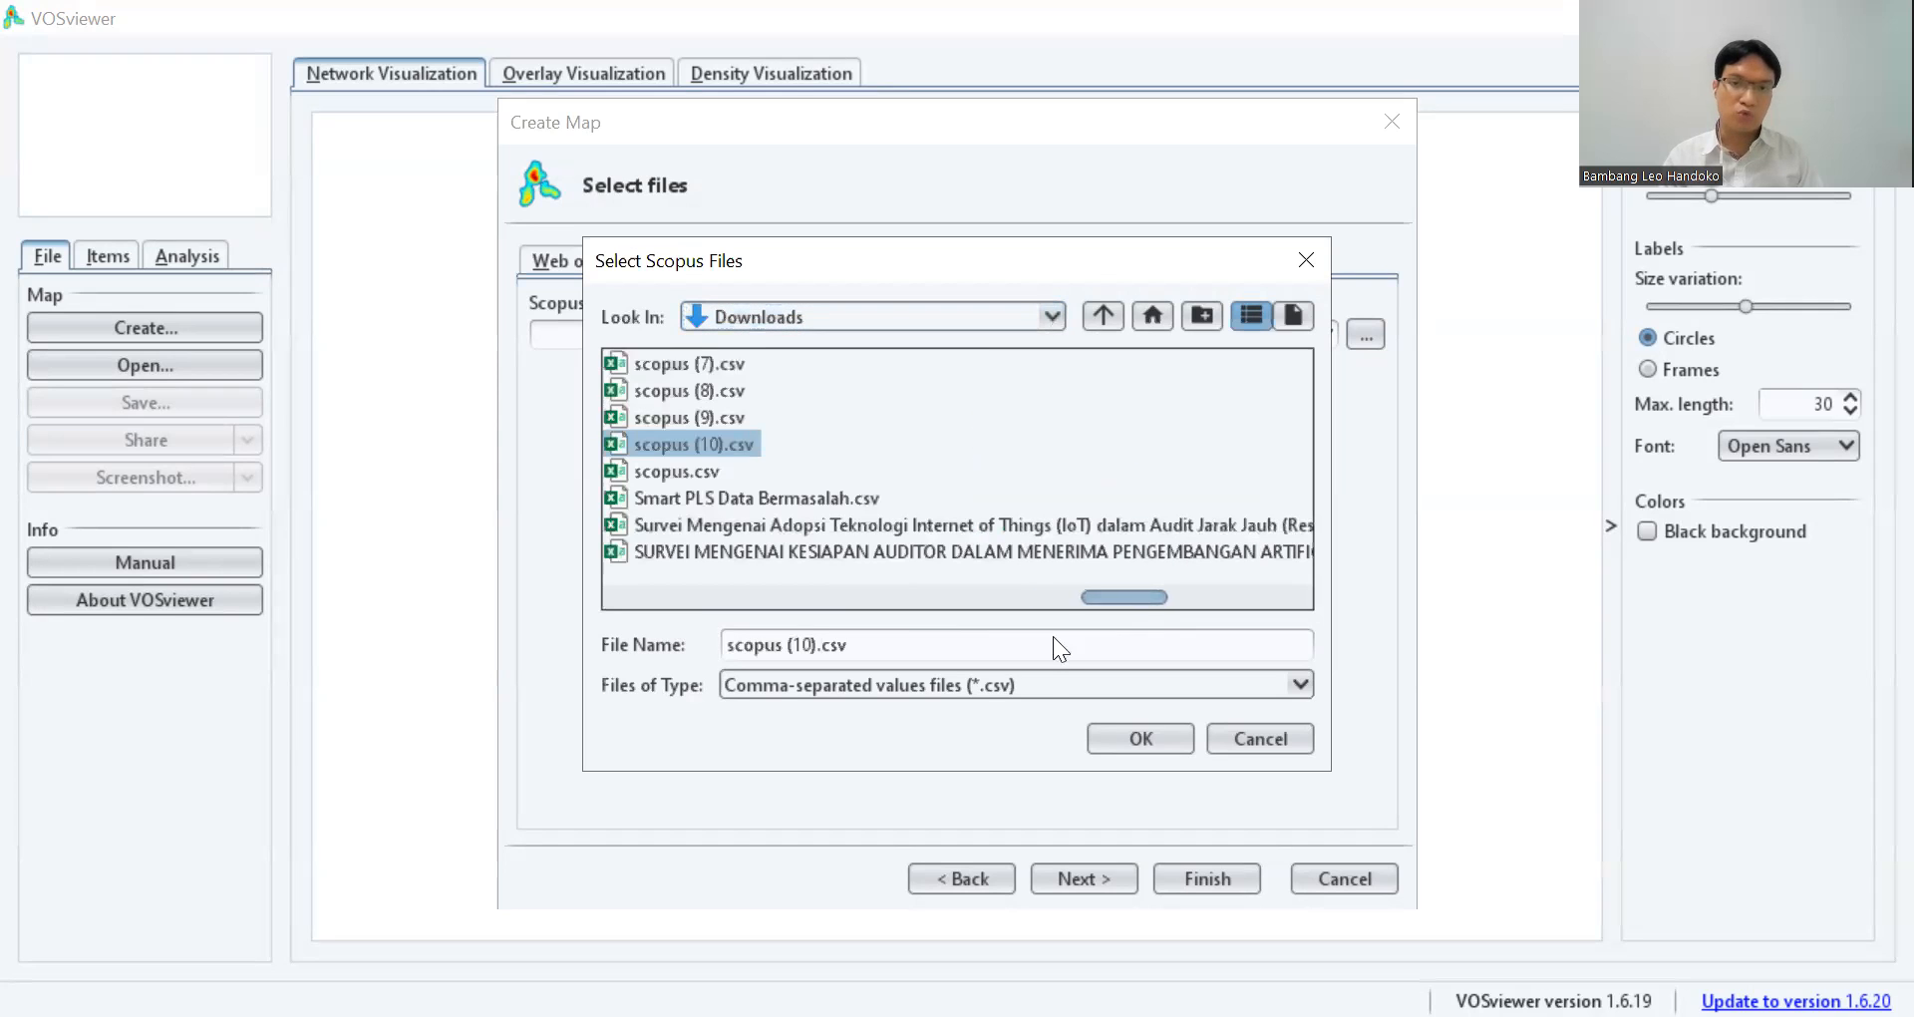
left_click(1161, 742)
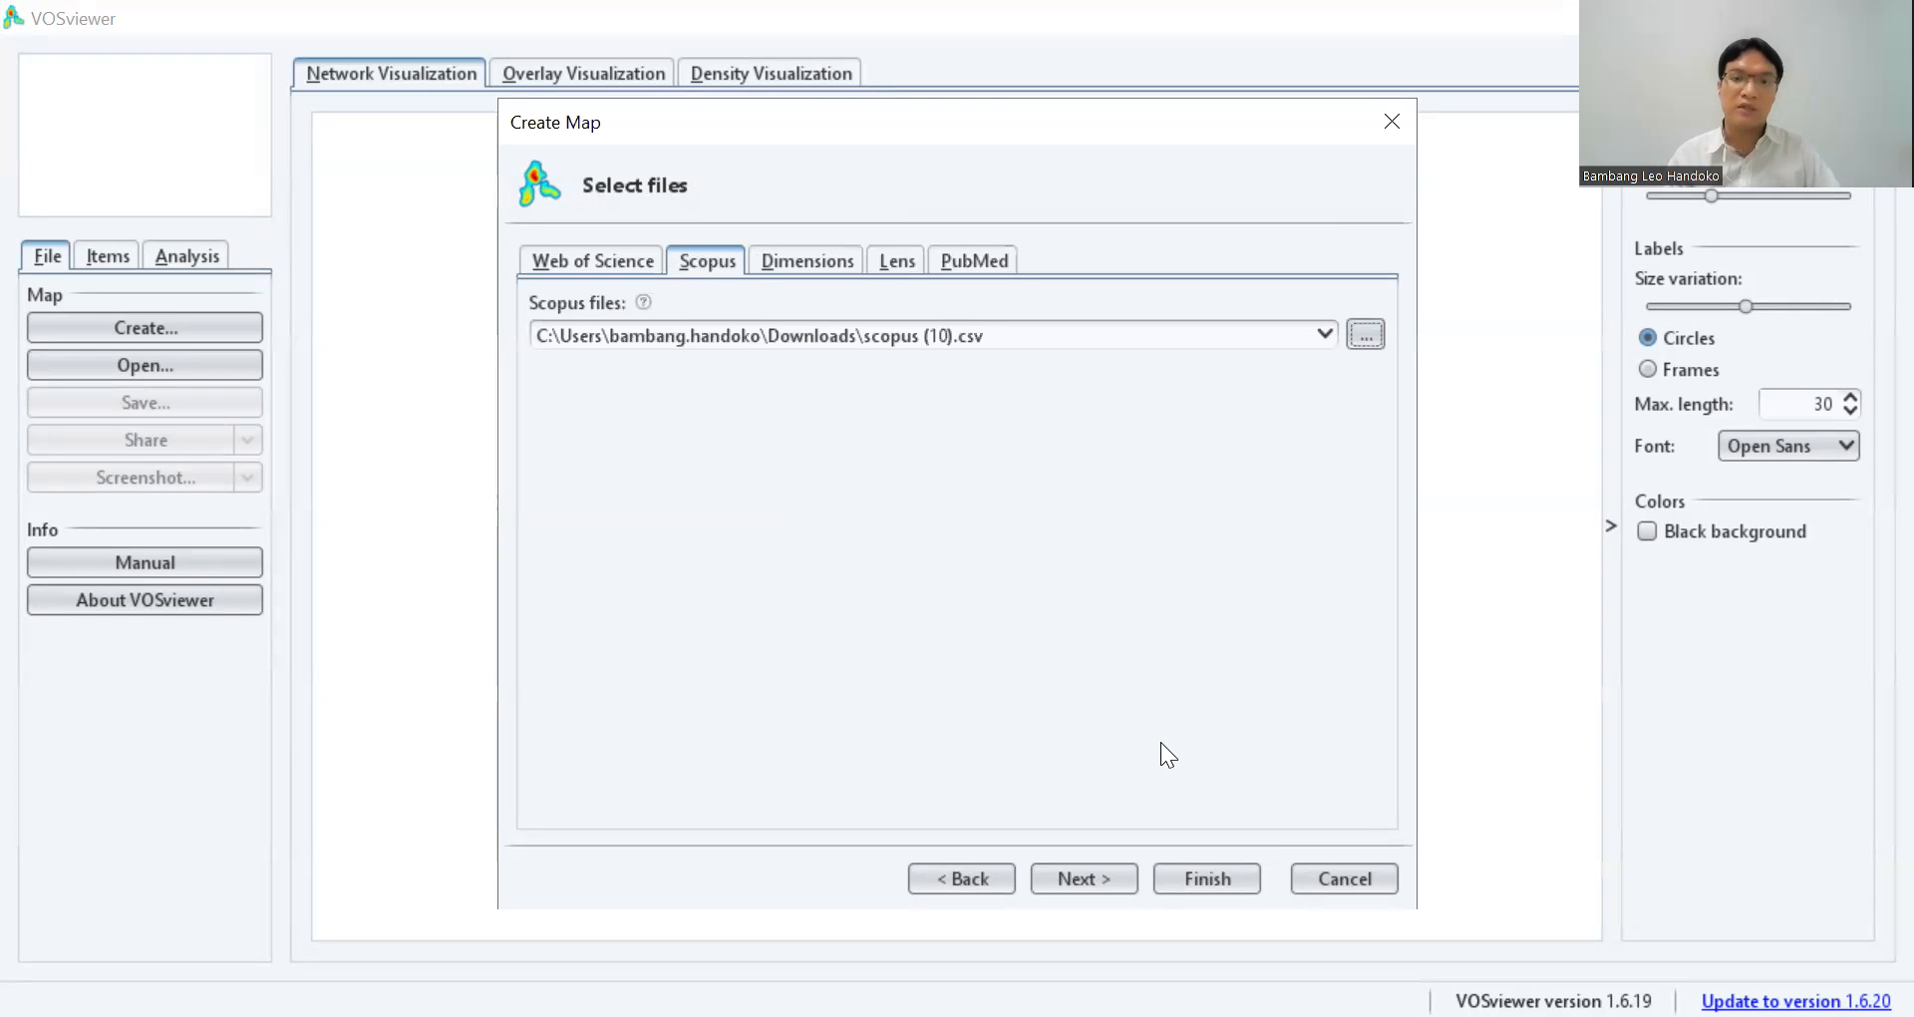
key("Return")
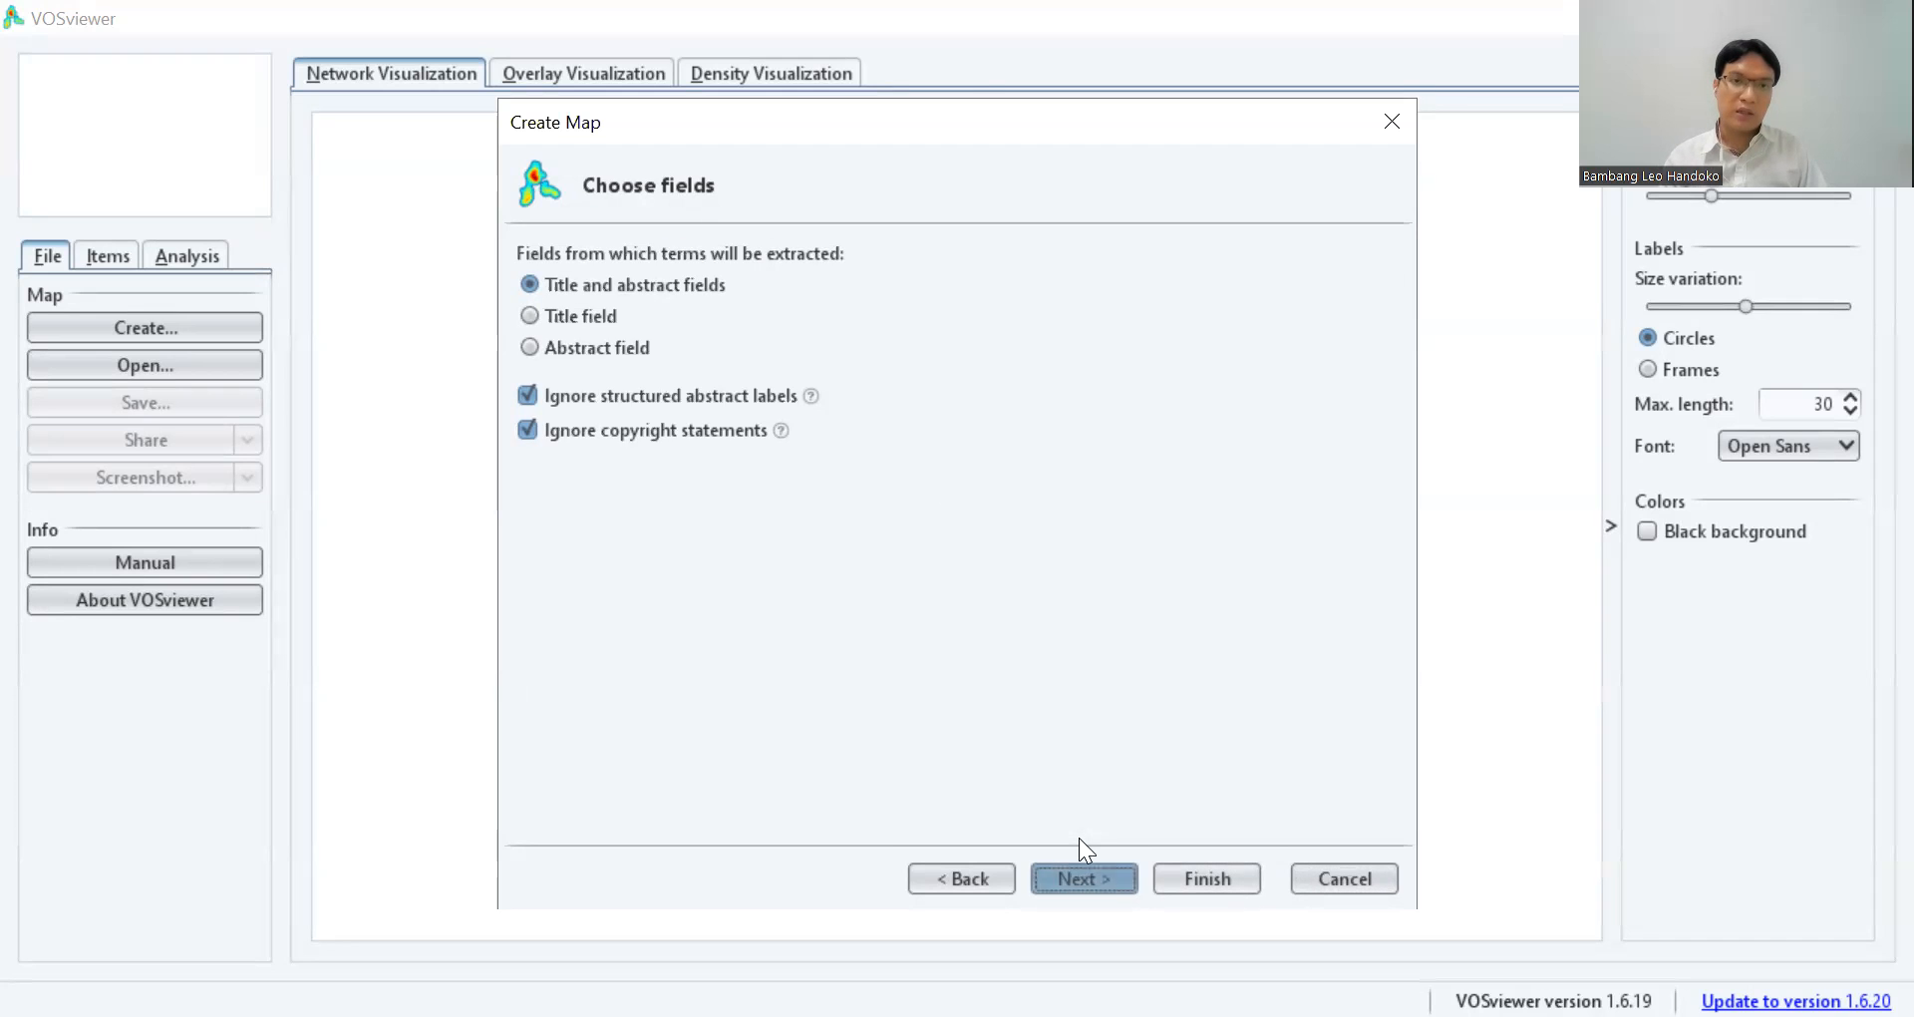
Extract terms from the title and abstract fields, ignoring structured abstract labels and copyright statements, with binary counting.
key("Return")
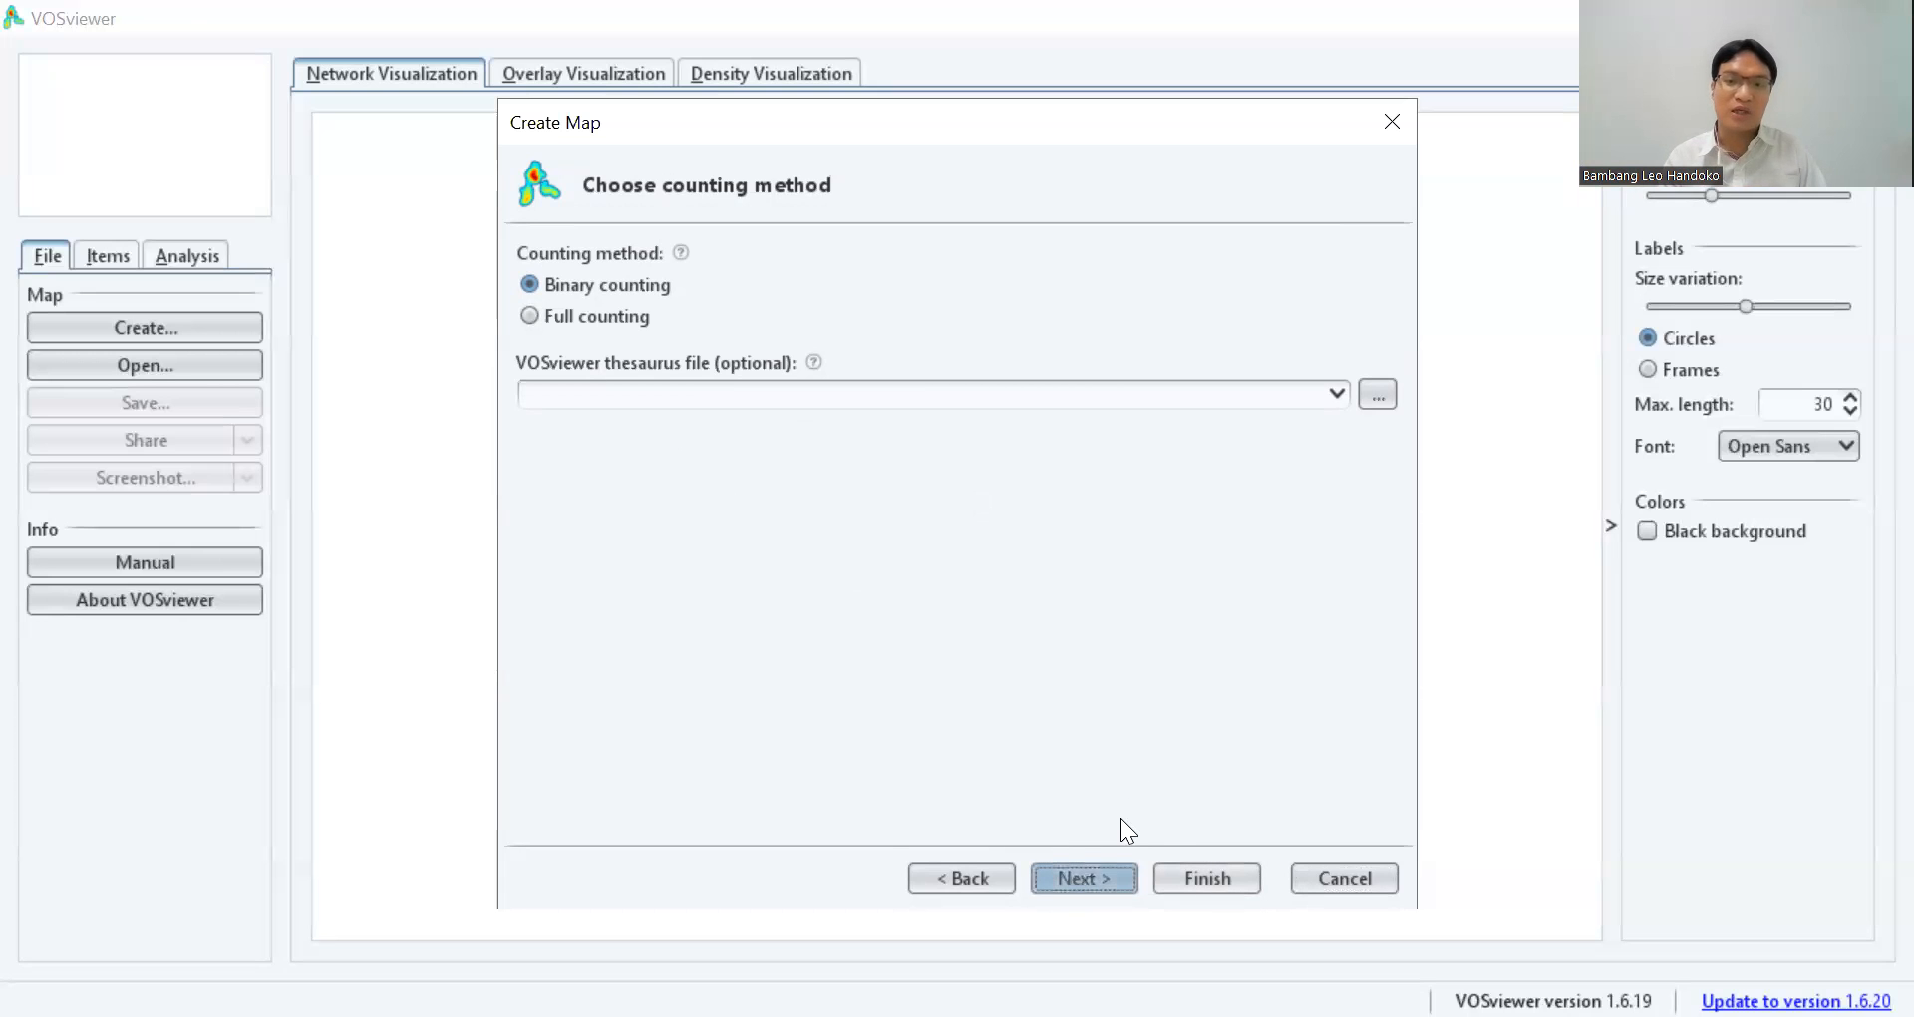
key("Return")
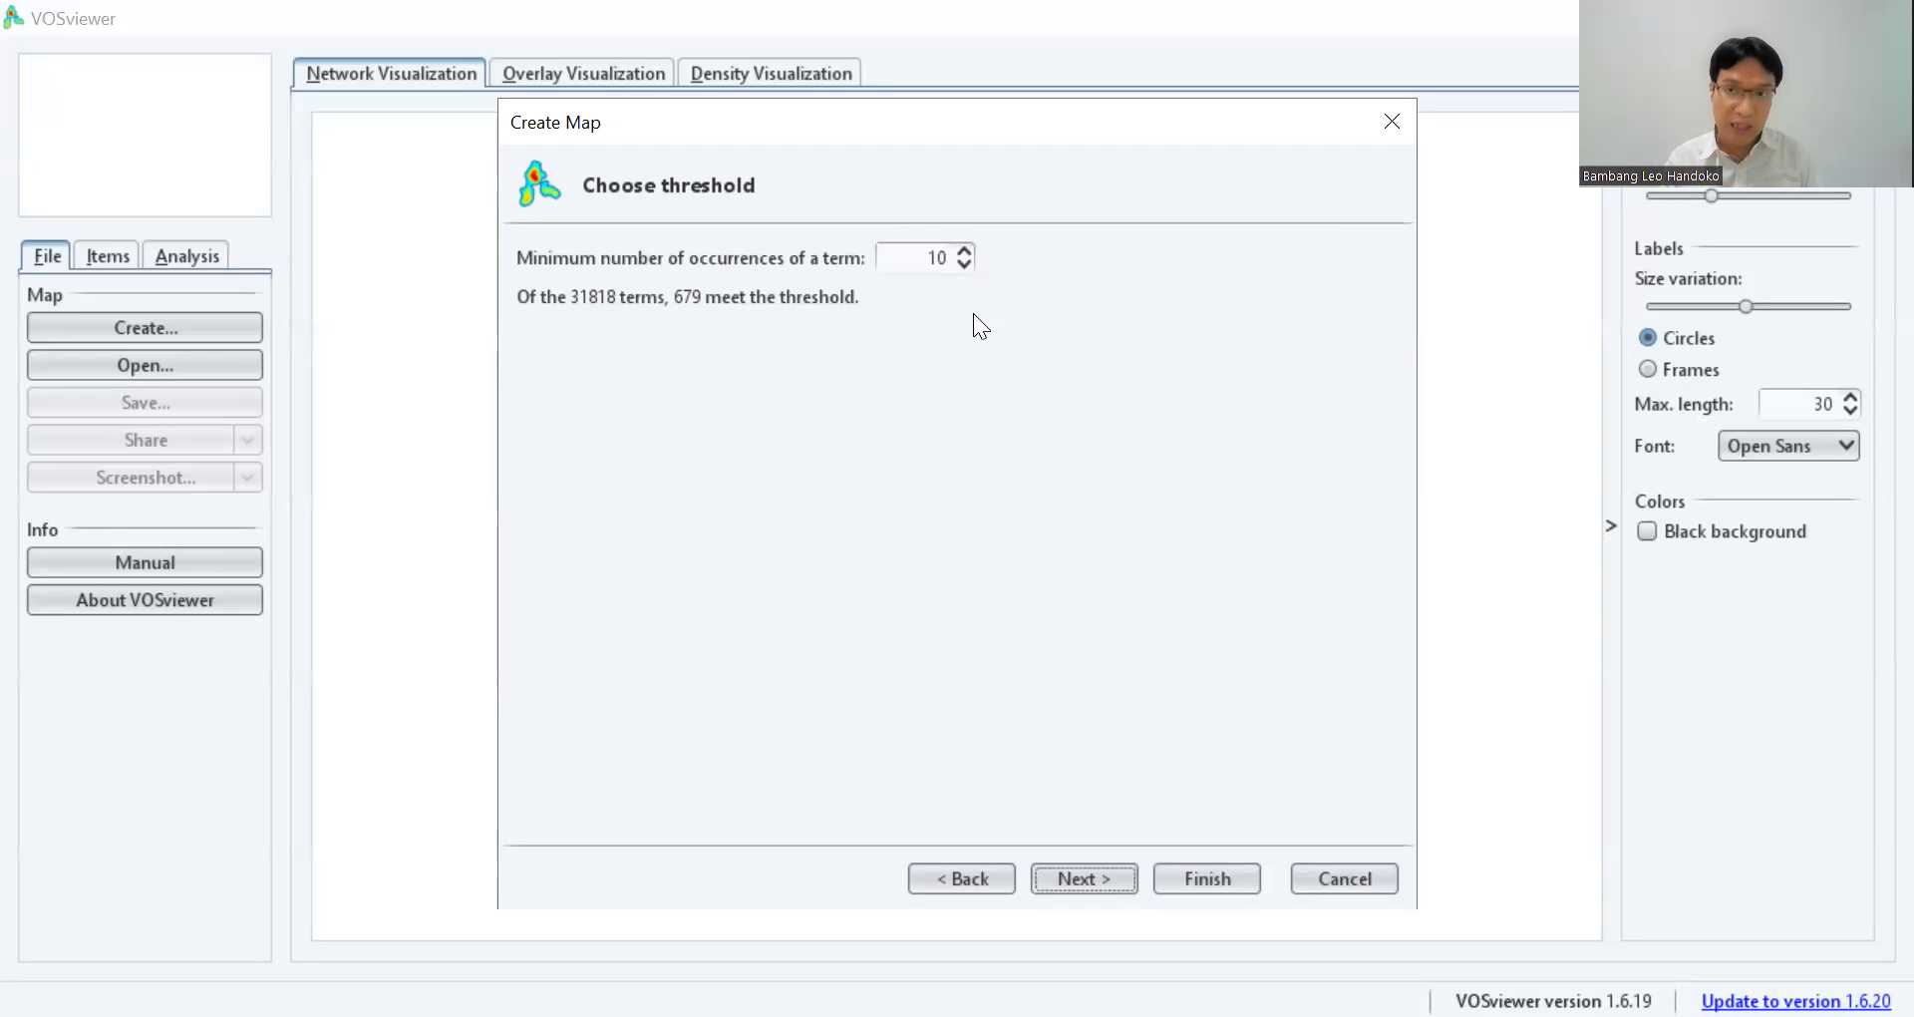
Set the minimum number of occurrences of a term to 10 and accept 407 terms for selection.
left_click(973, 263)
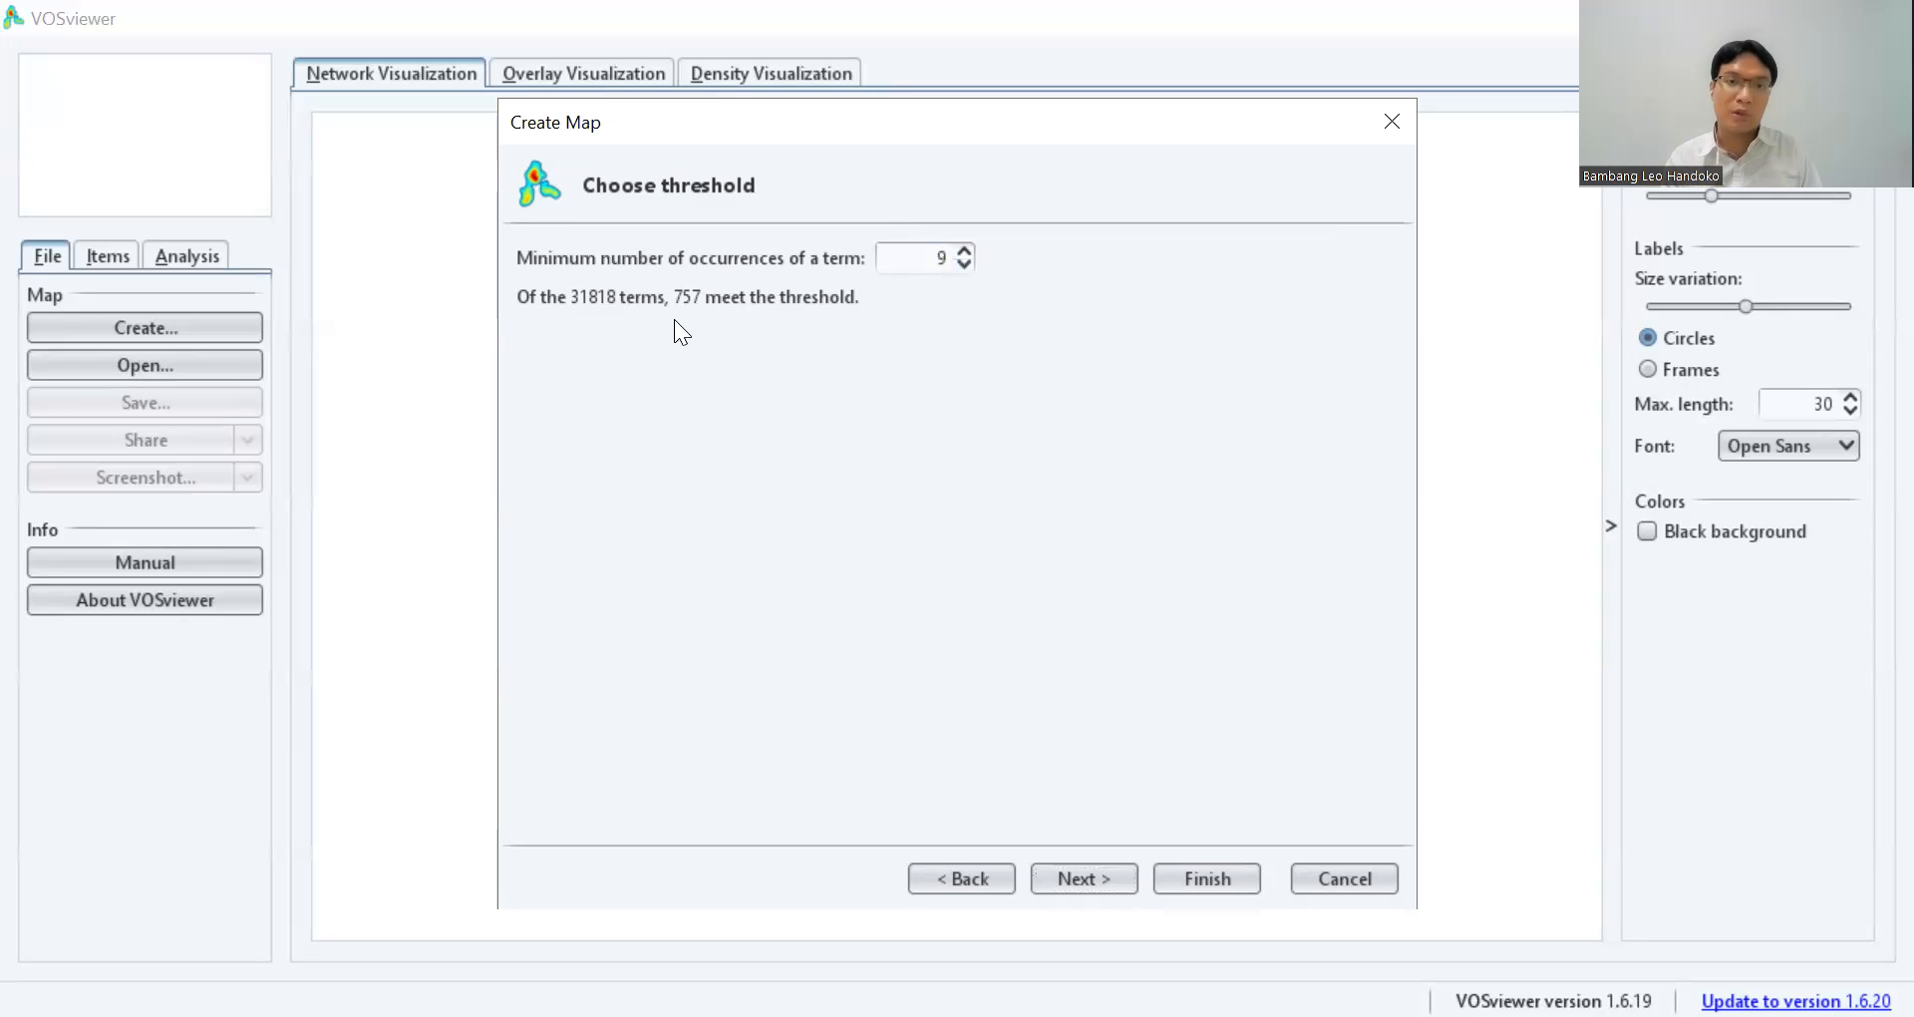
left_click(964, 250)
left_click(964, 250)
left_click(965, 263)
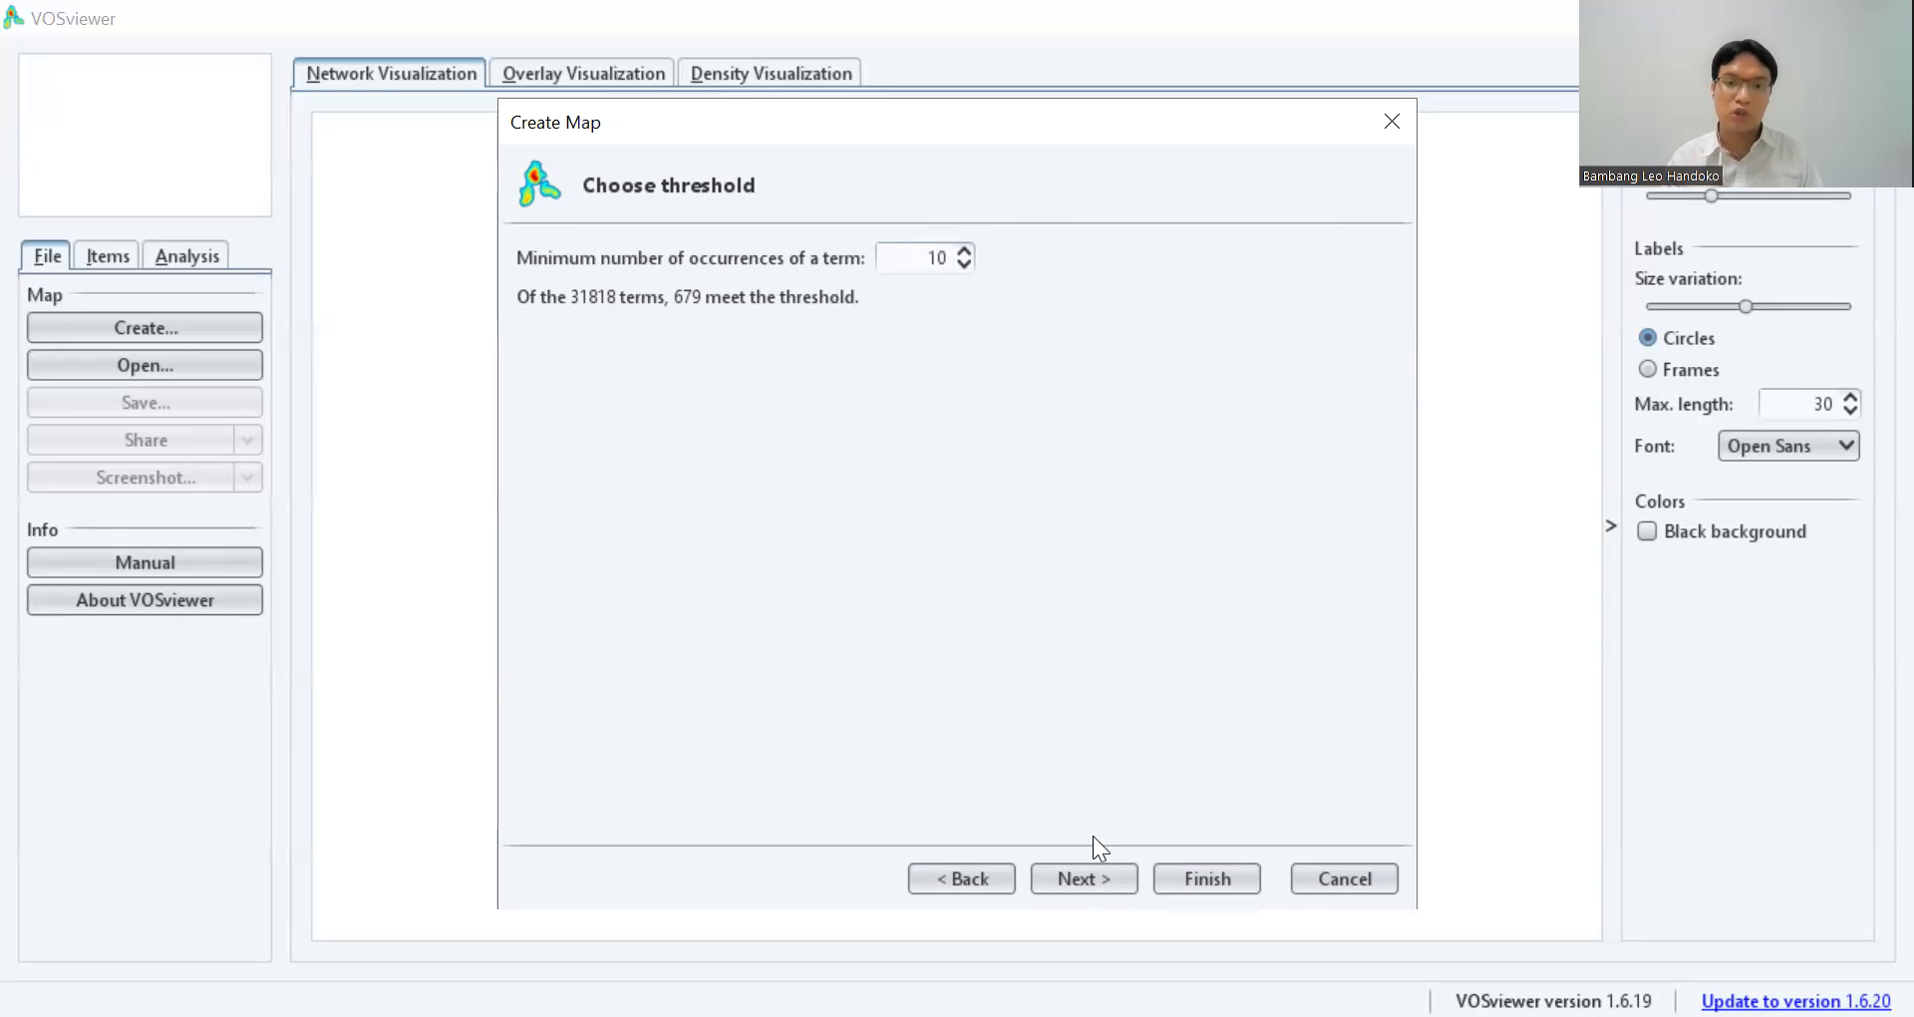
key("Return")
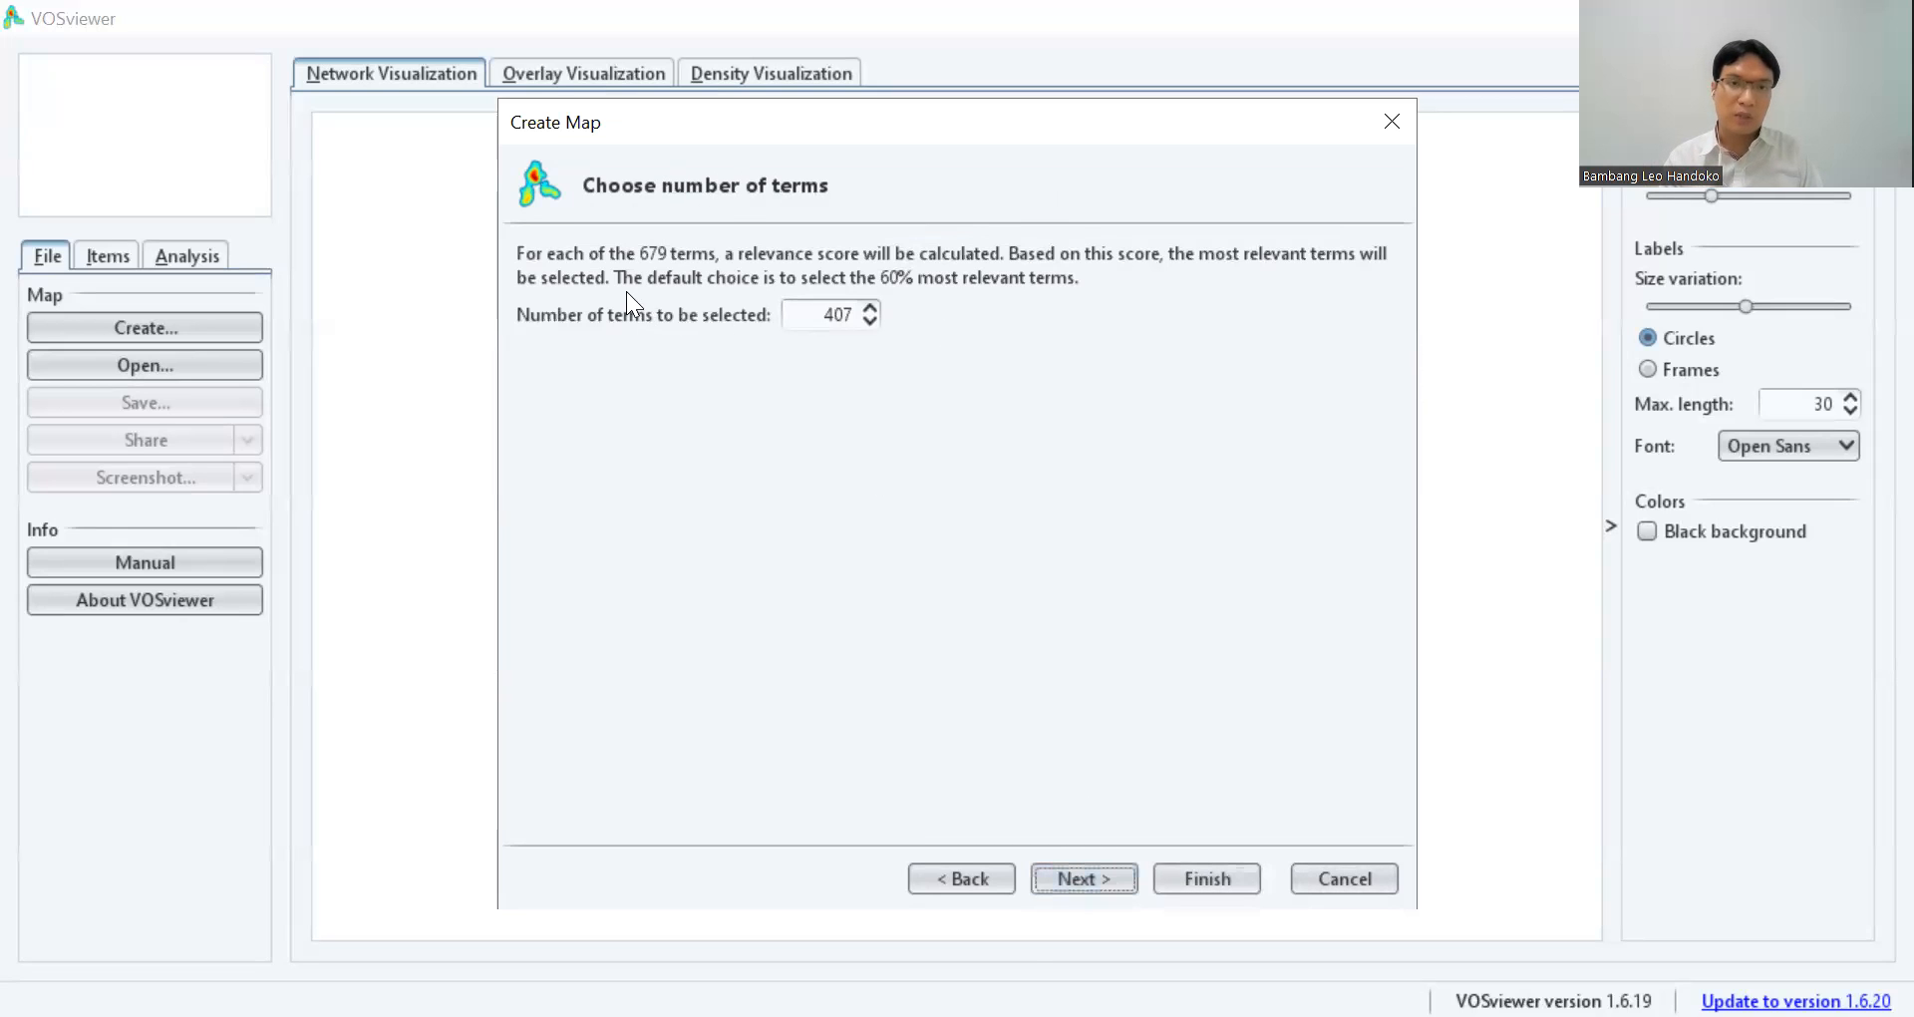
key("Return")
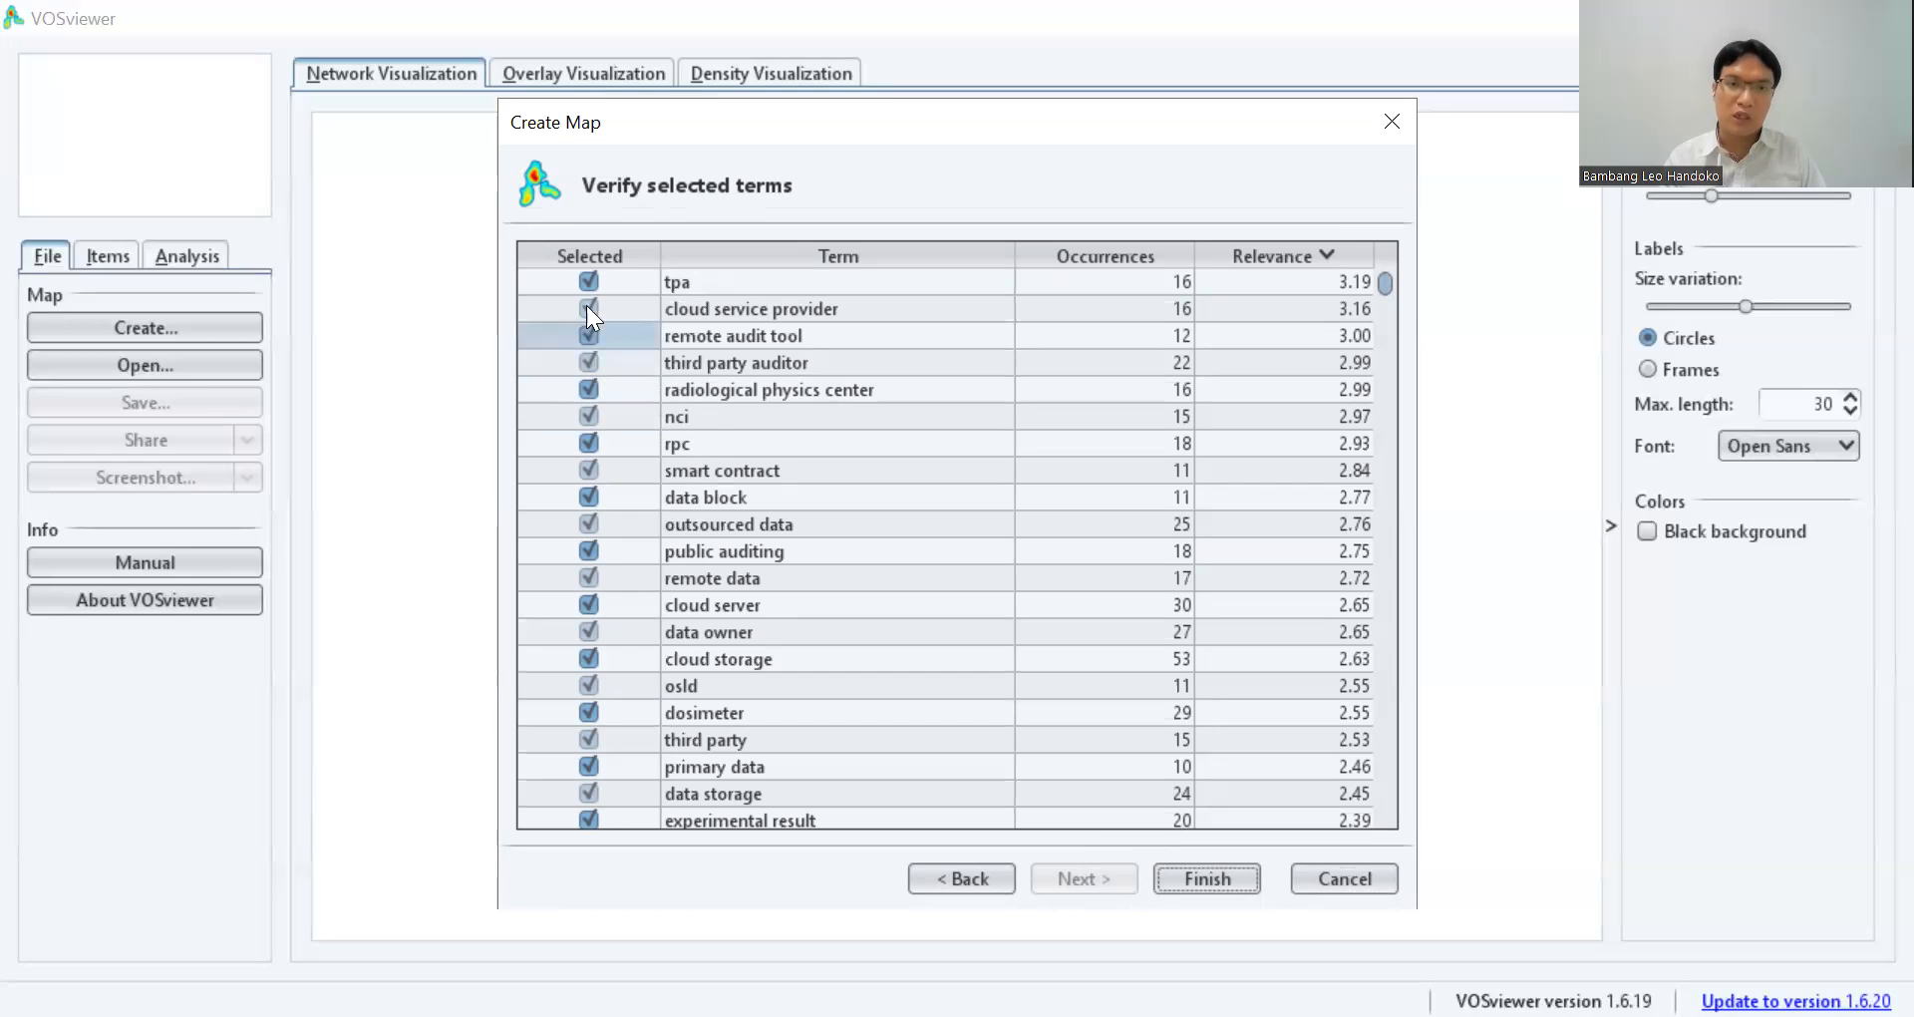
Exclude the terms tpa, nci, rpc, osld, tld and gis from the selected terms and create the map.
left_click(586, 415)
left_click(588, 442)
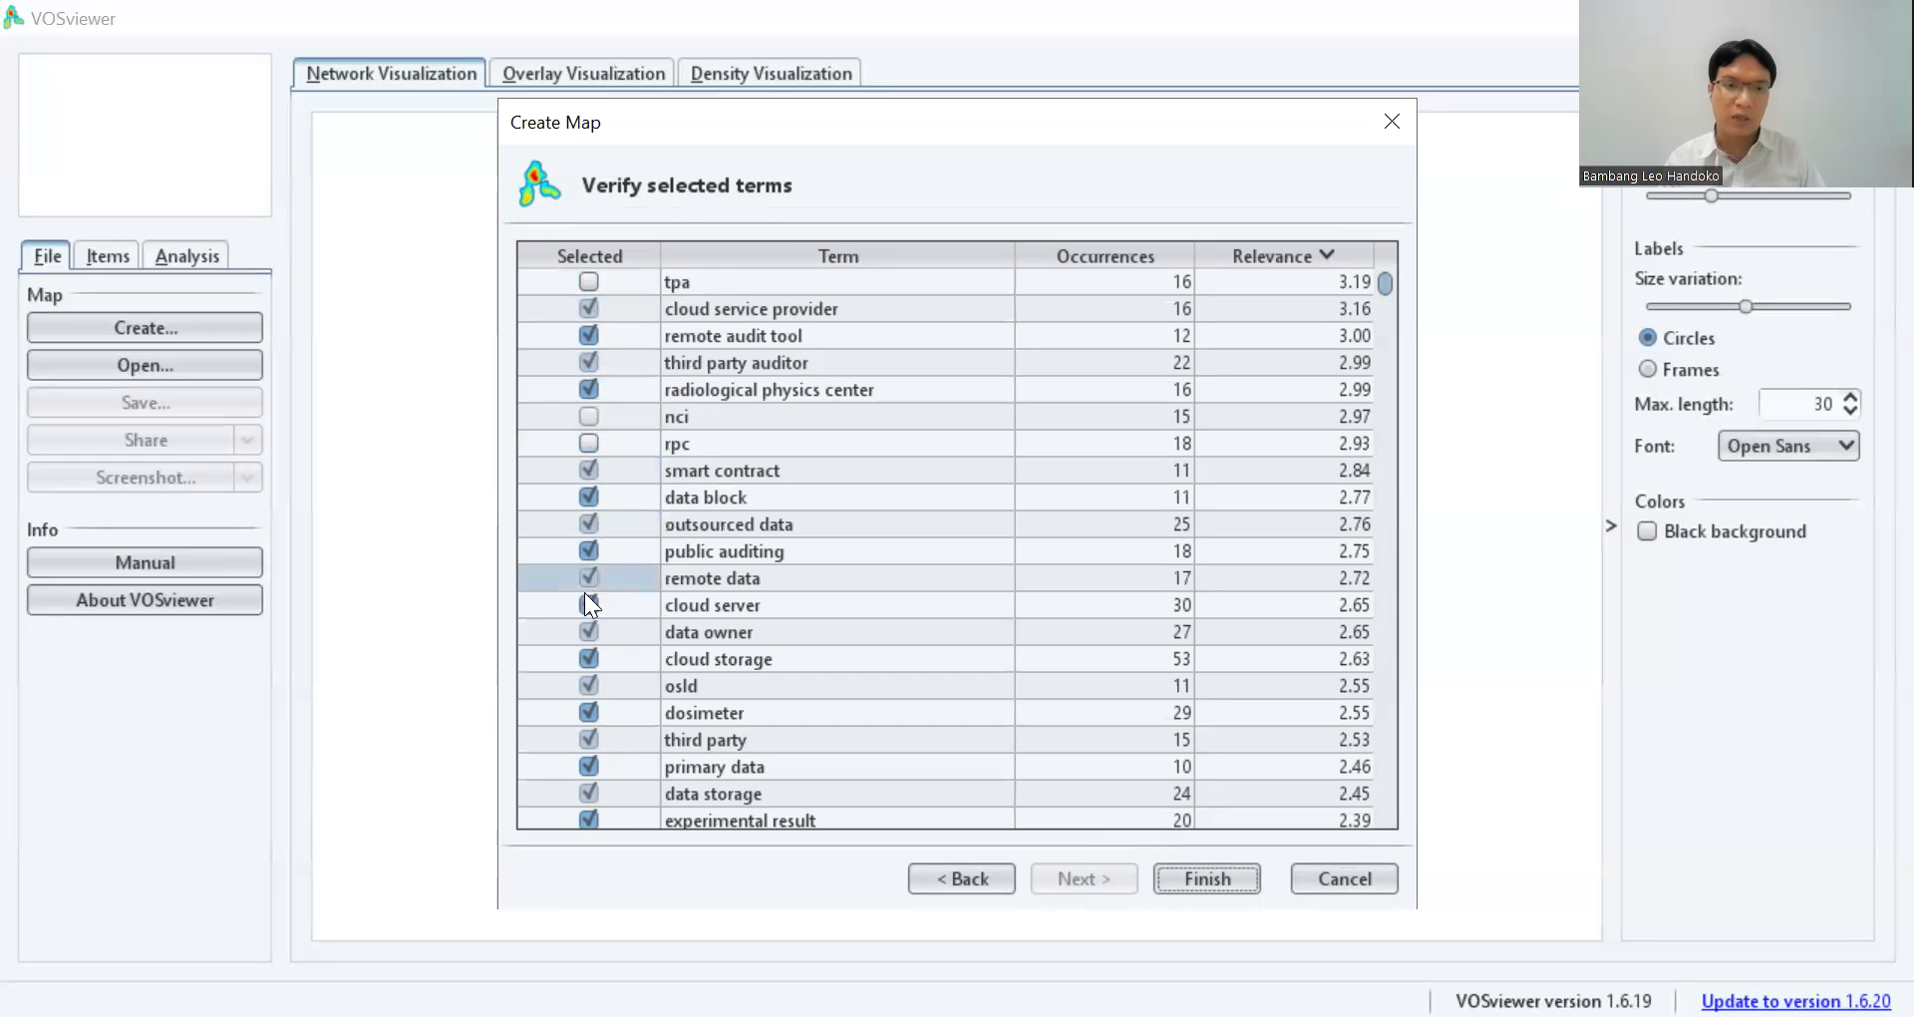
left_click(588, 684)
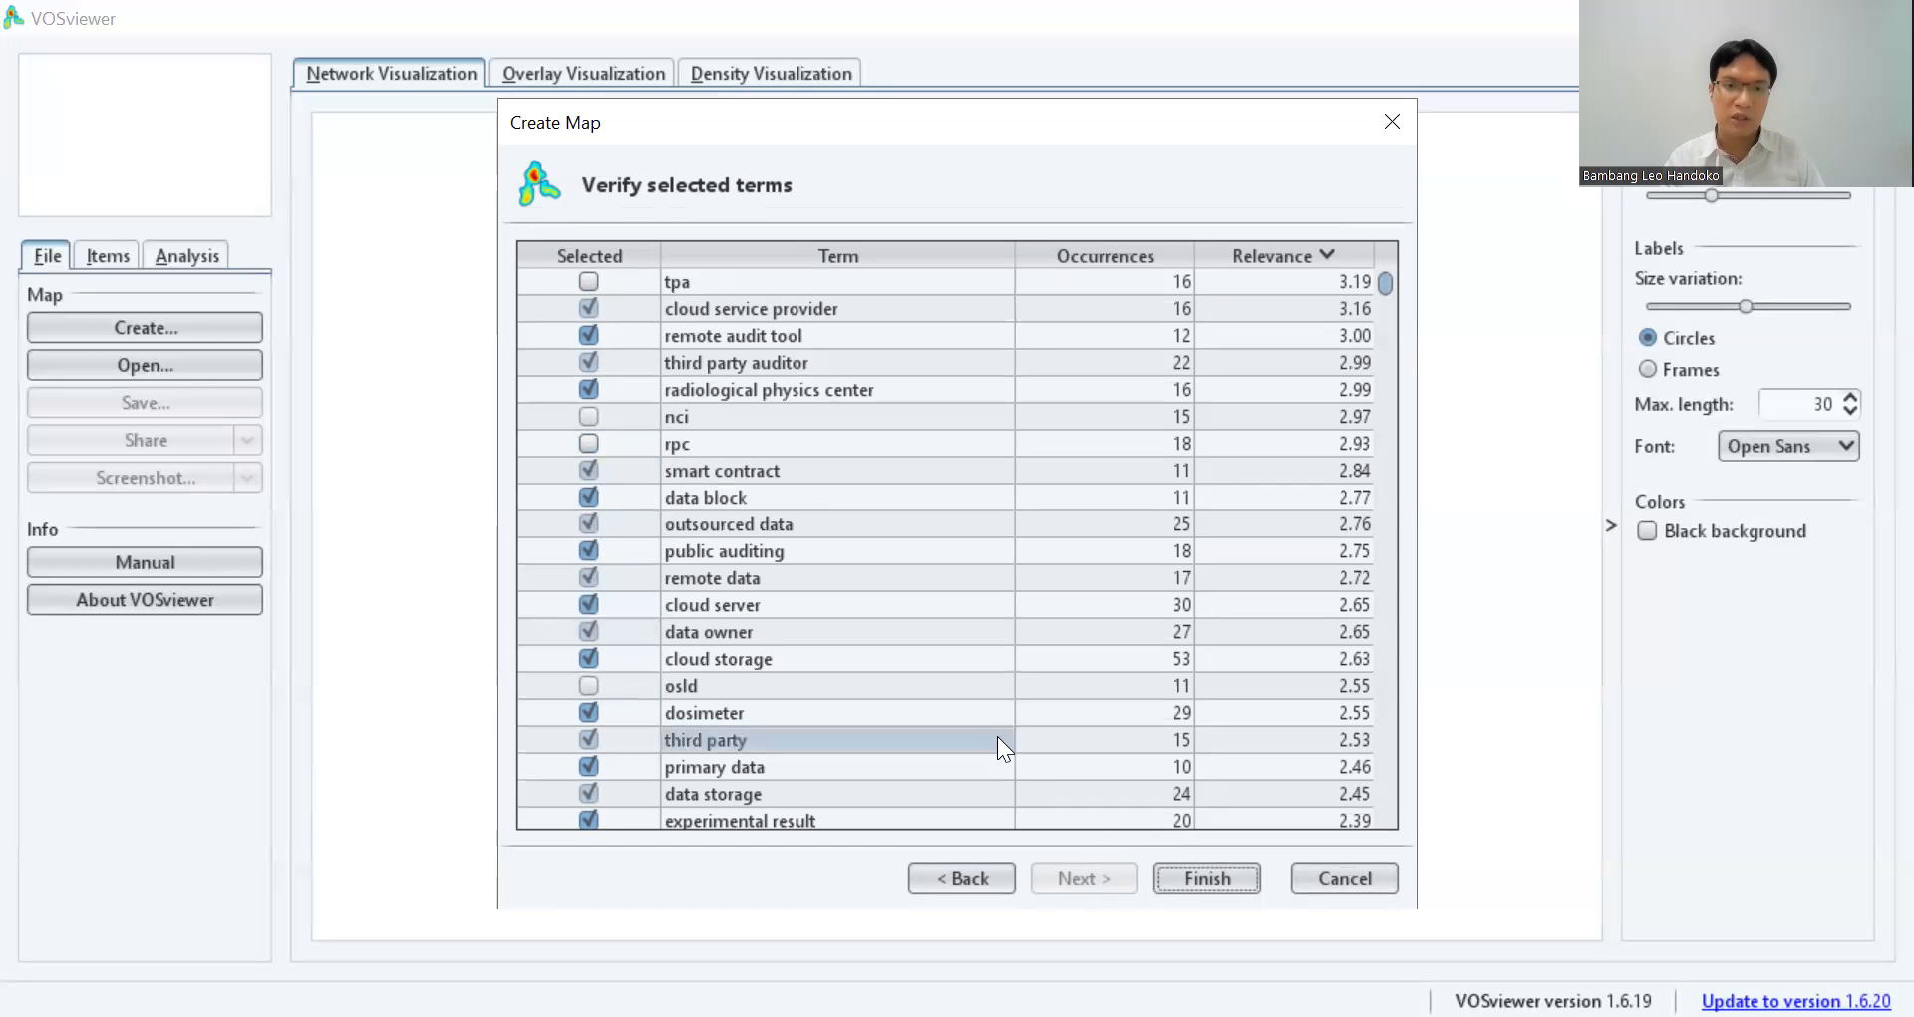
left_click_drag(1381, 291, 1381, 307)
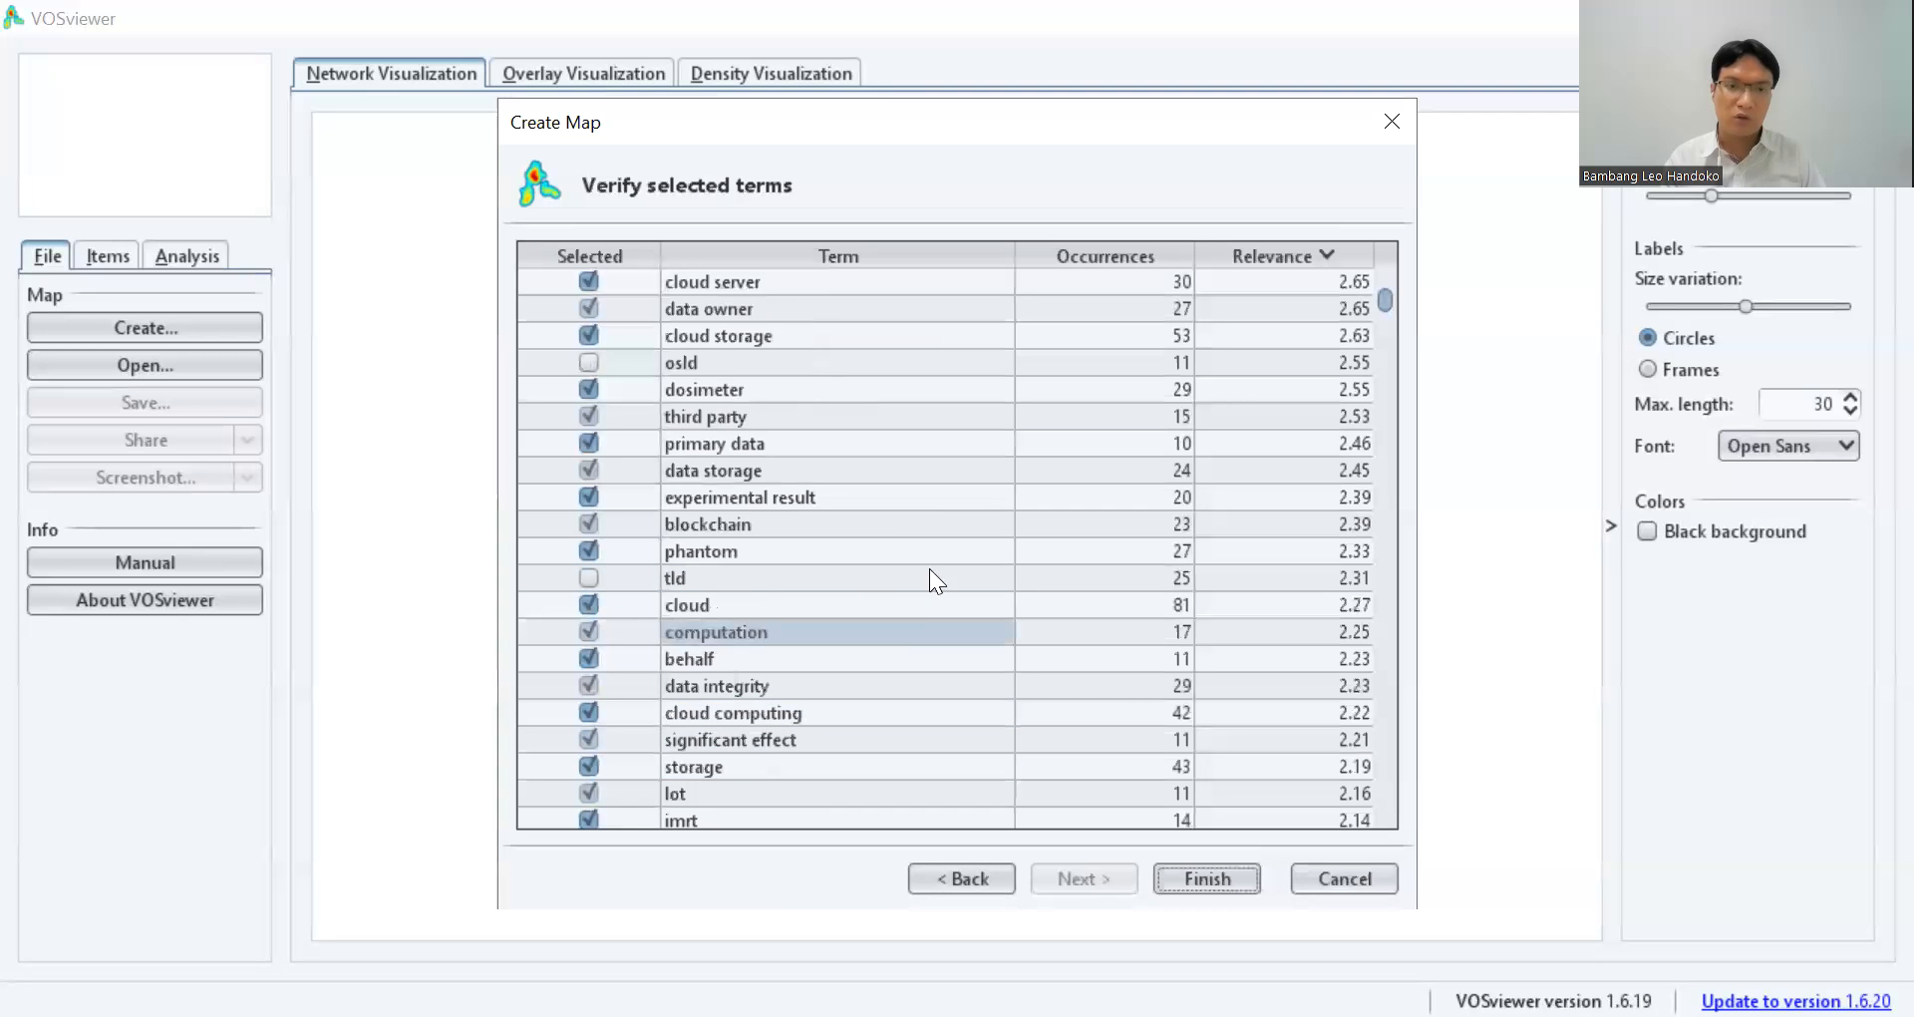
left_click_drag(1383, 297, 1387, 421)
left_click(584, 774)
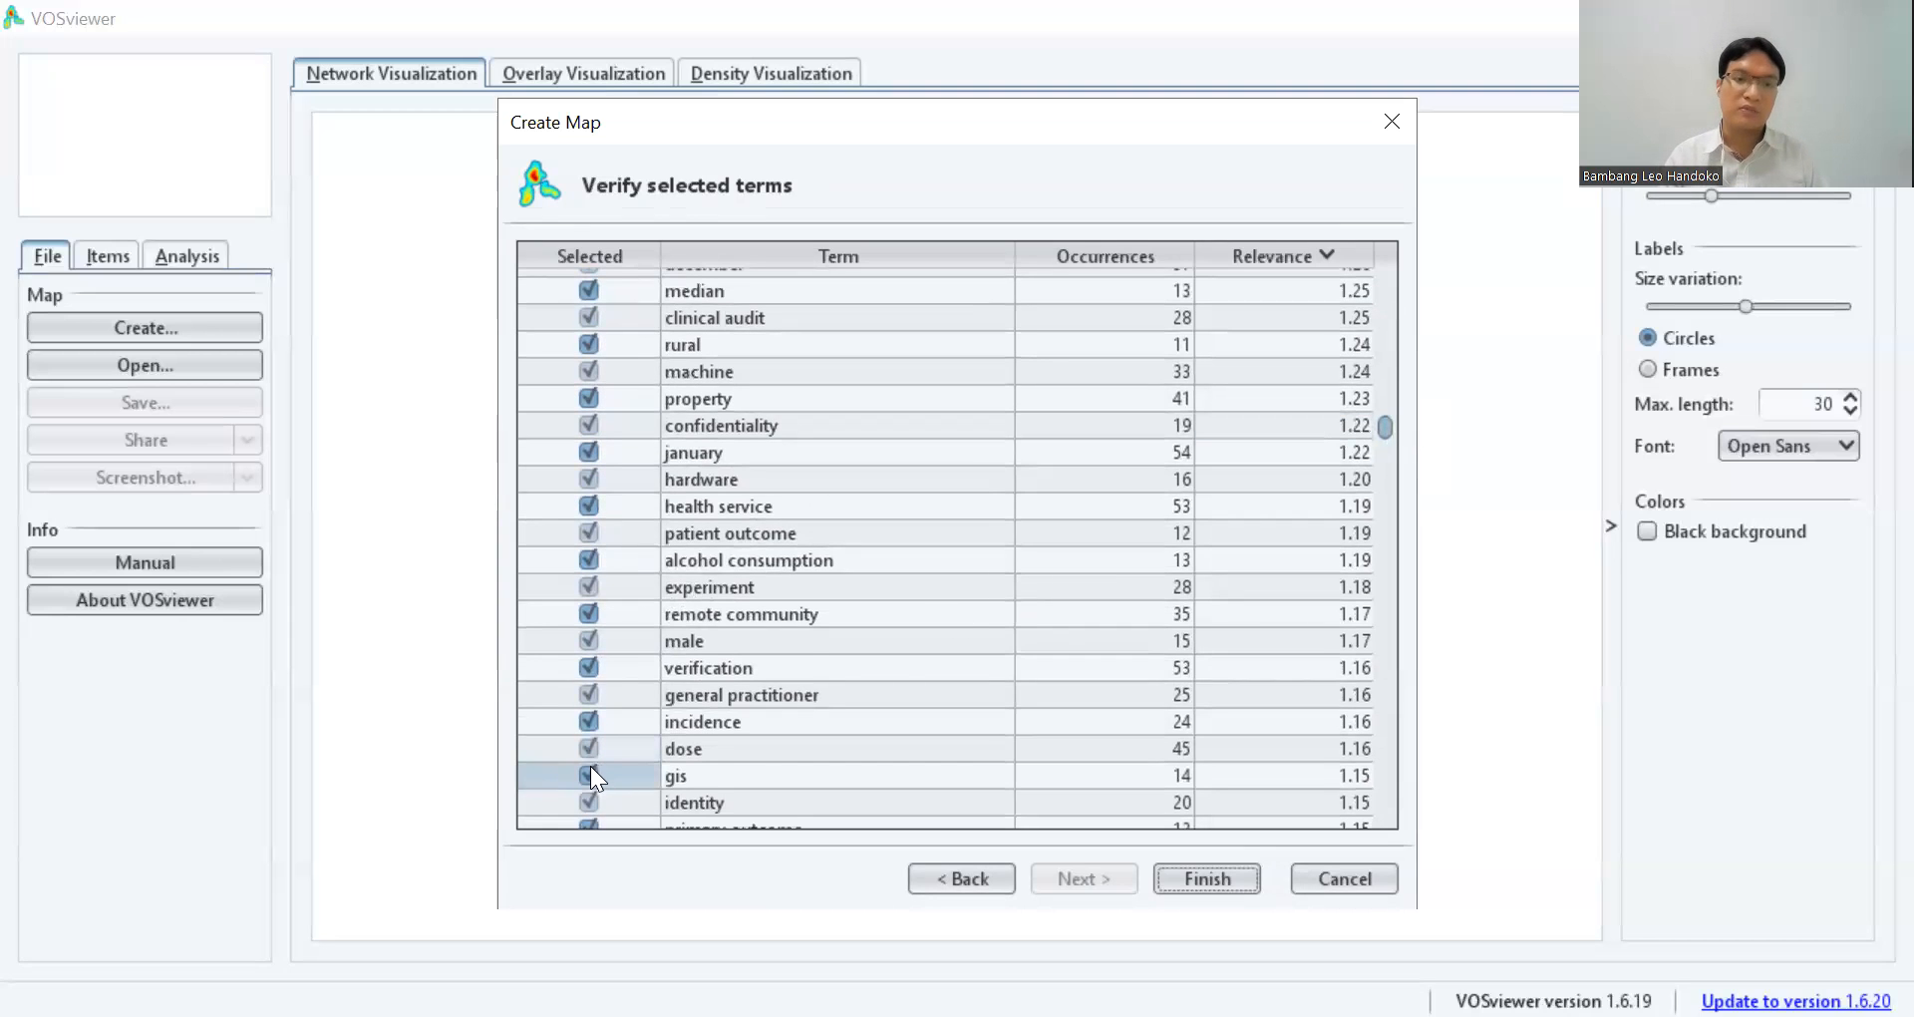
left_click(590, 769)
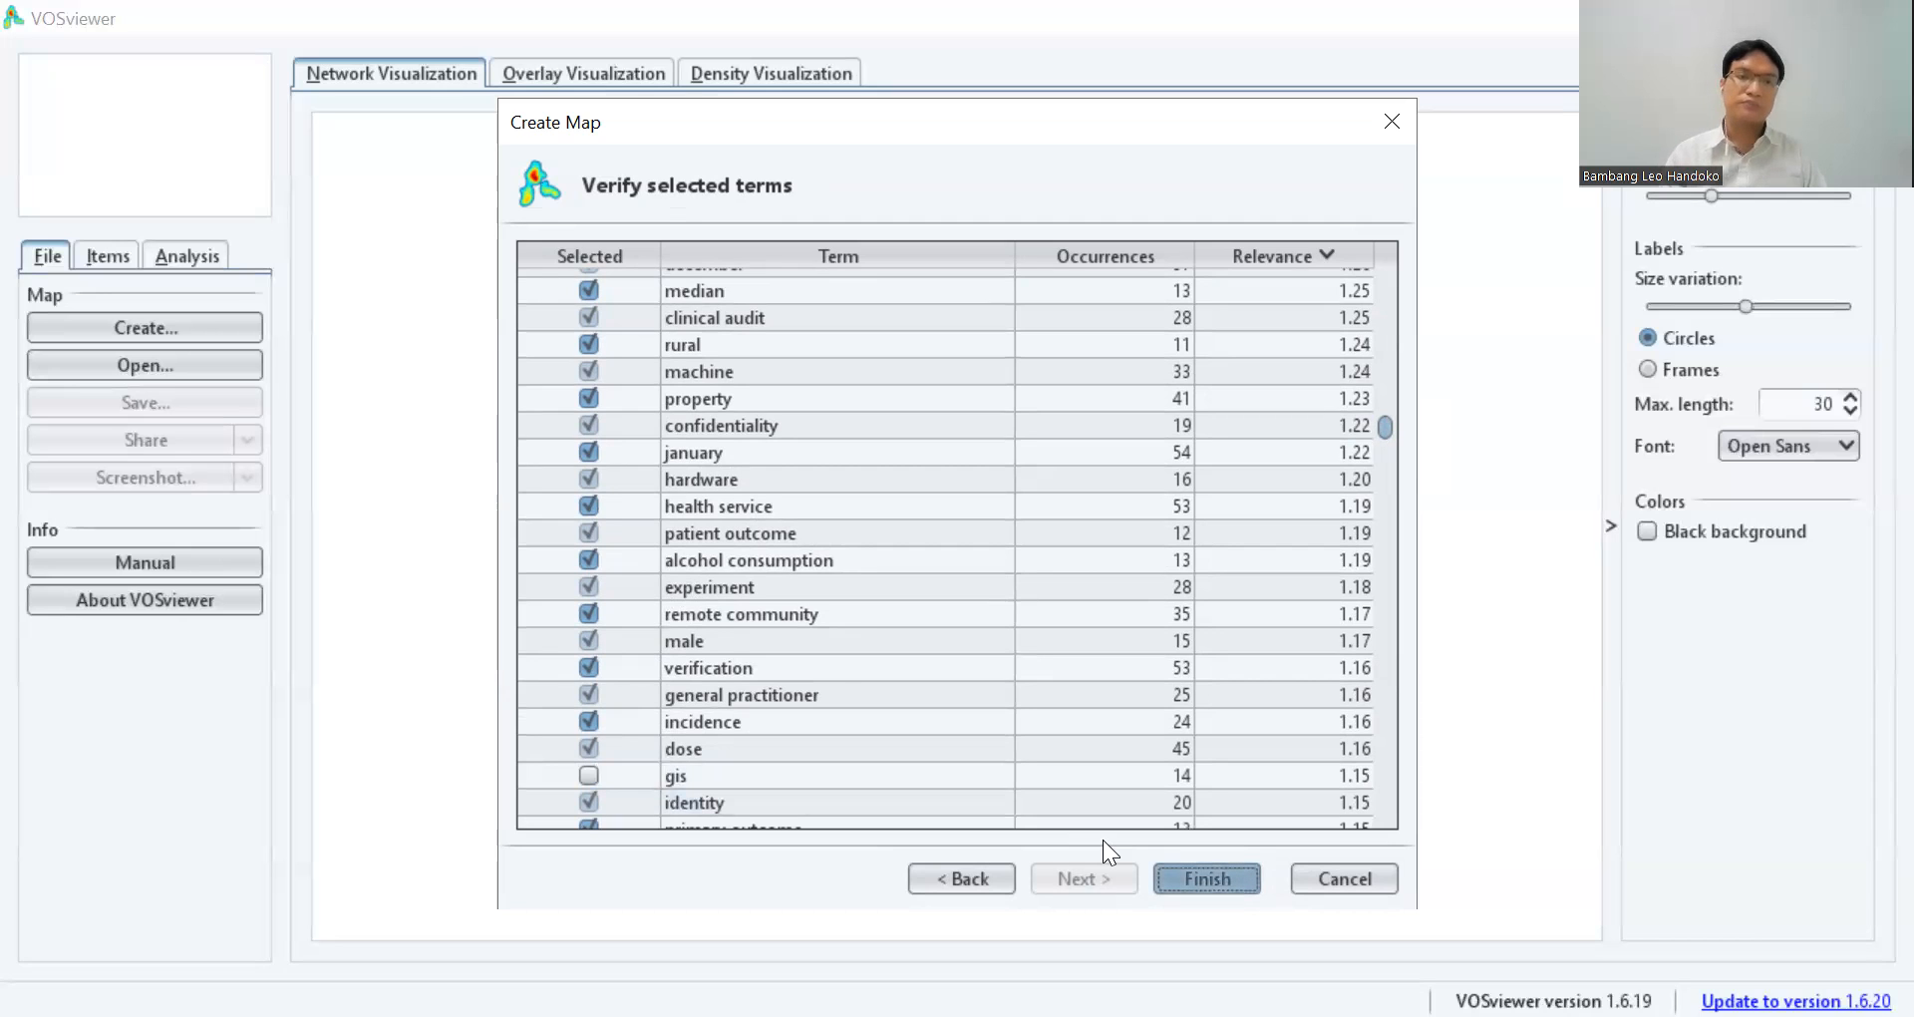
key("Return")
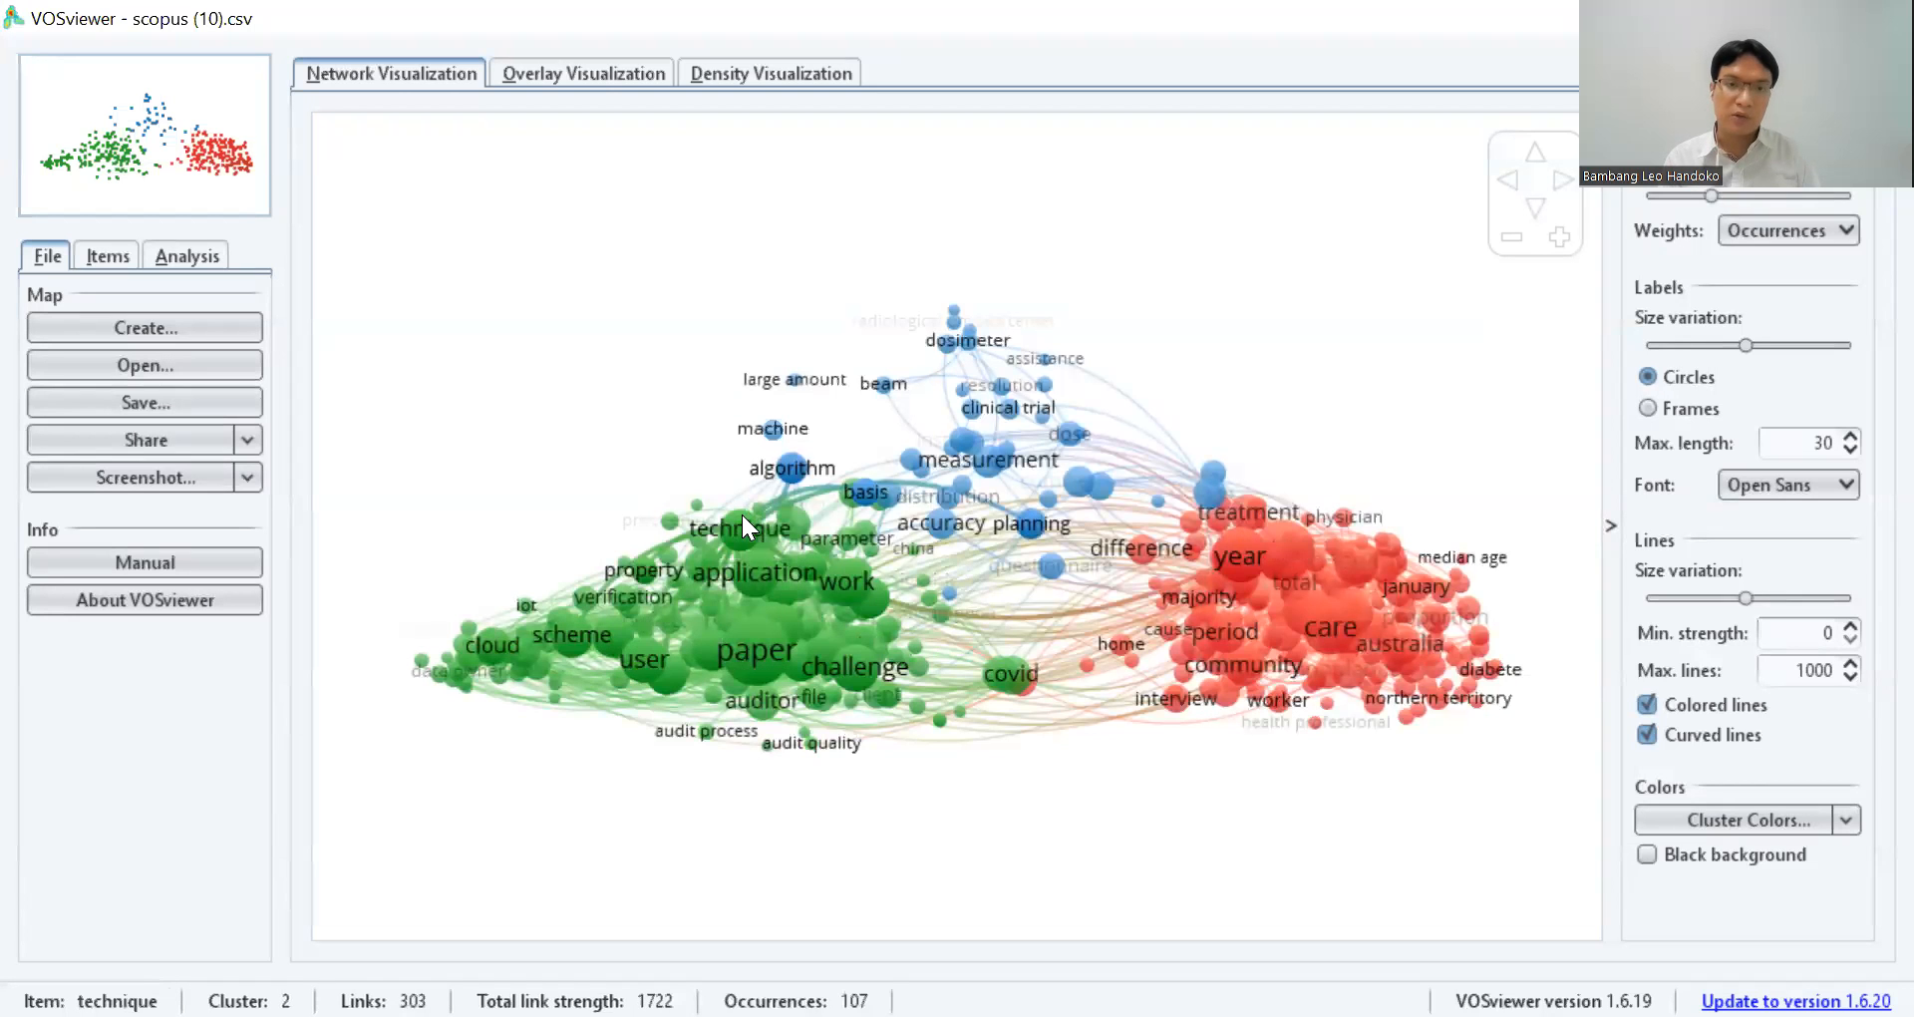
Examine the term "technique" in the network map, and view the map's overlay and density visualizations.
left_click(740, 529)
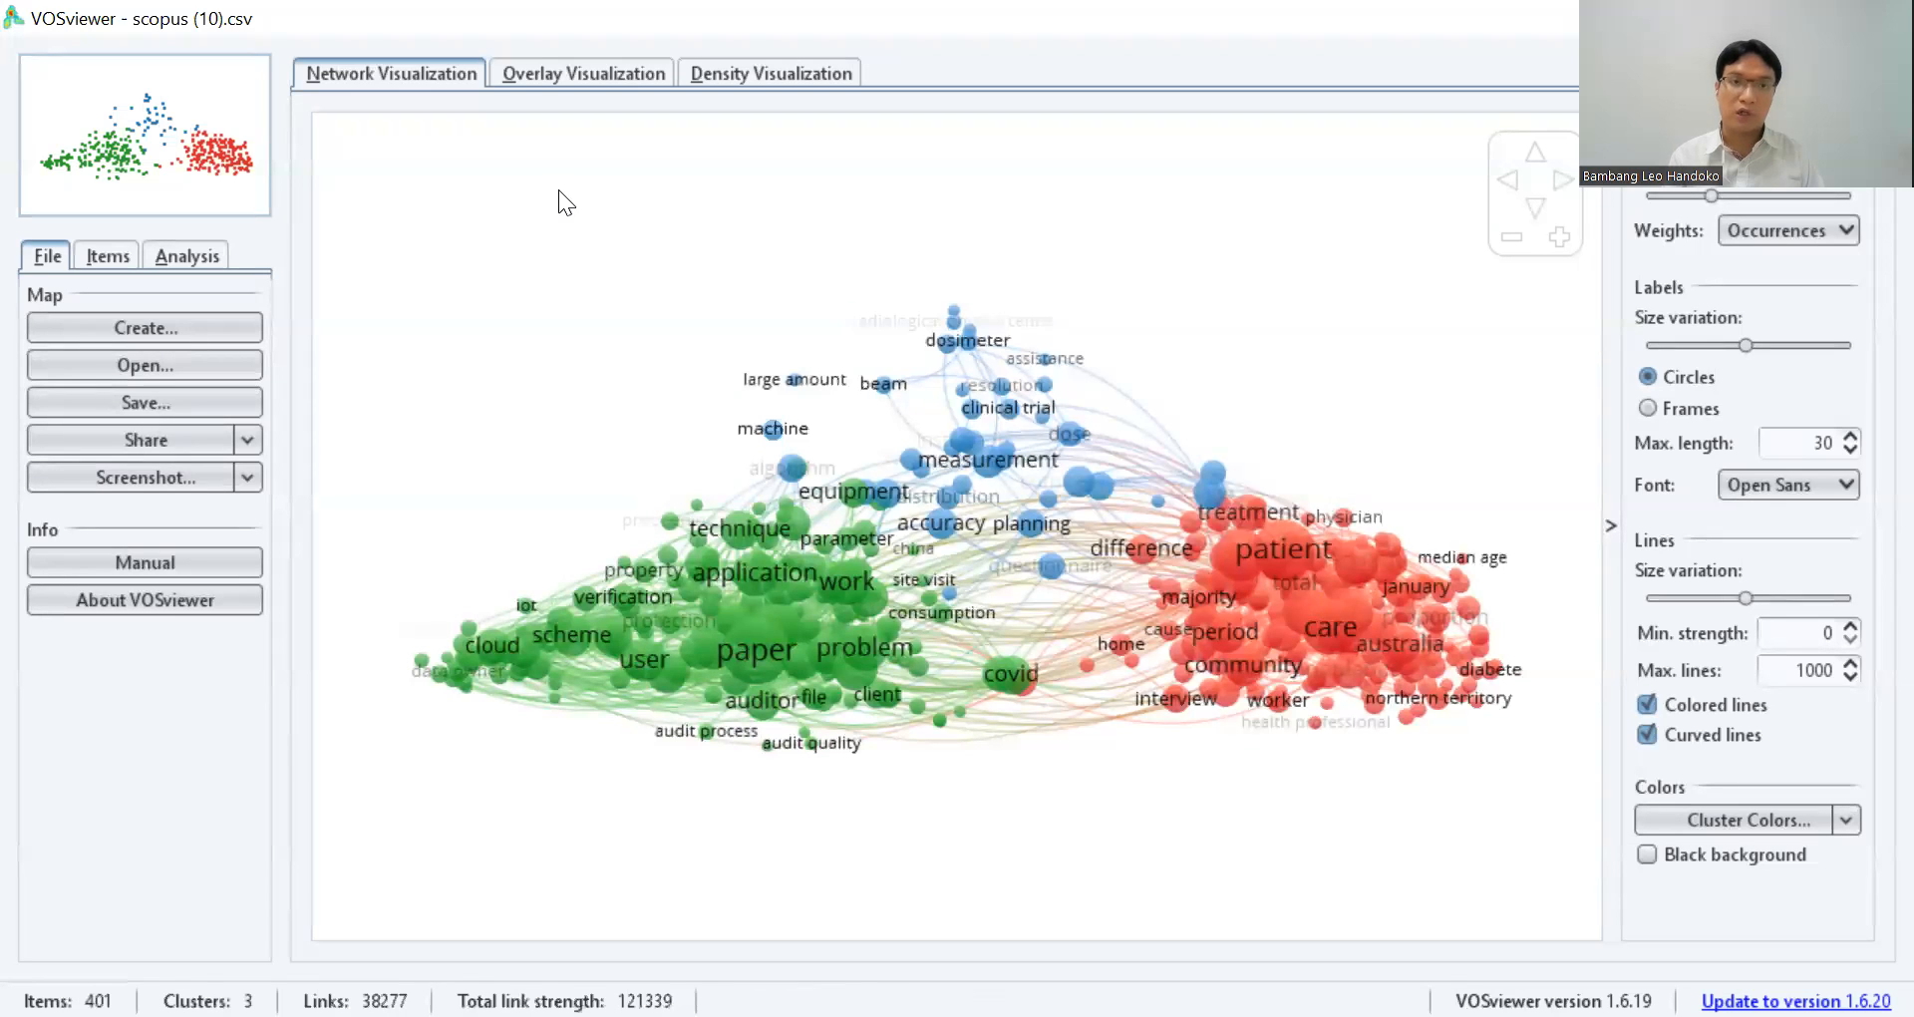
left_click(608, 72)
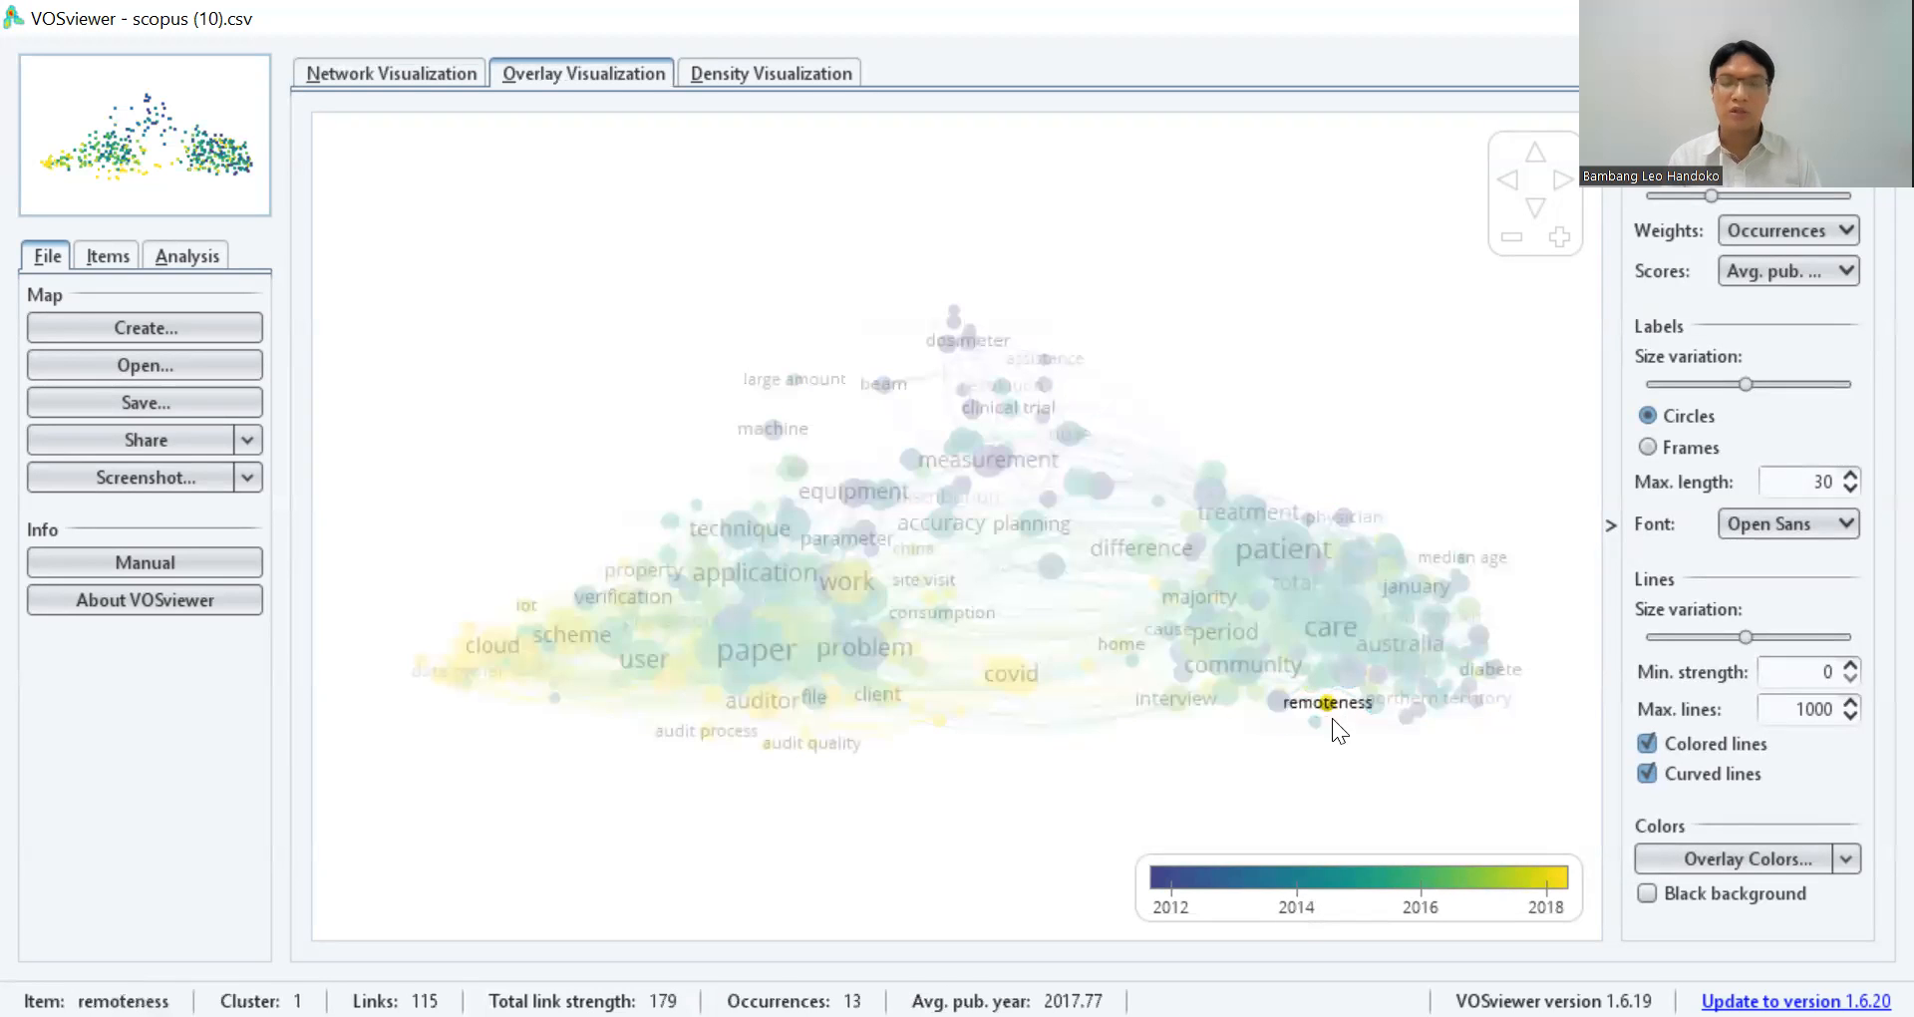
left_click(797, 70)
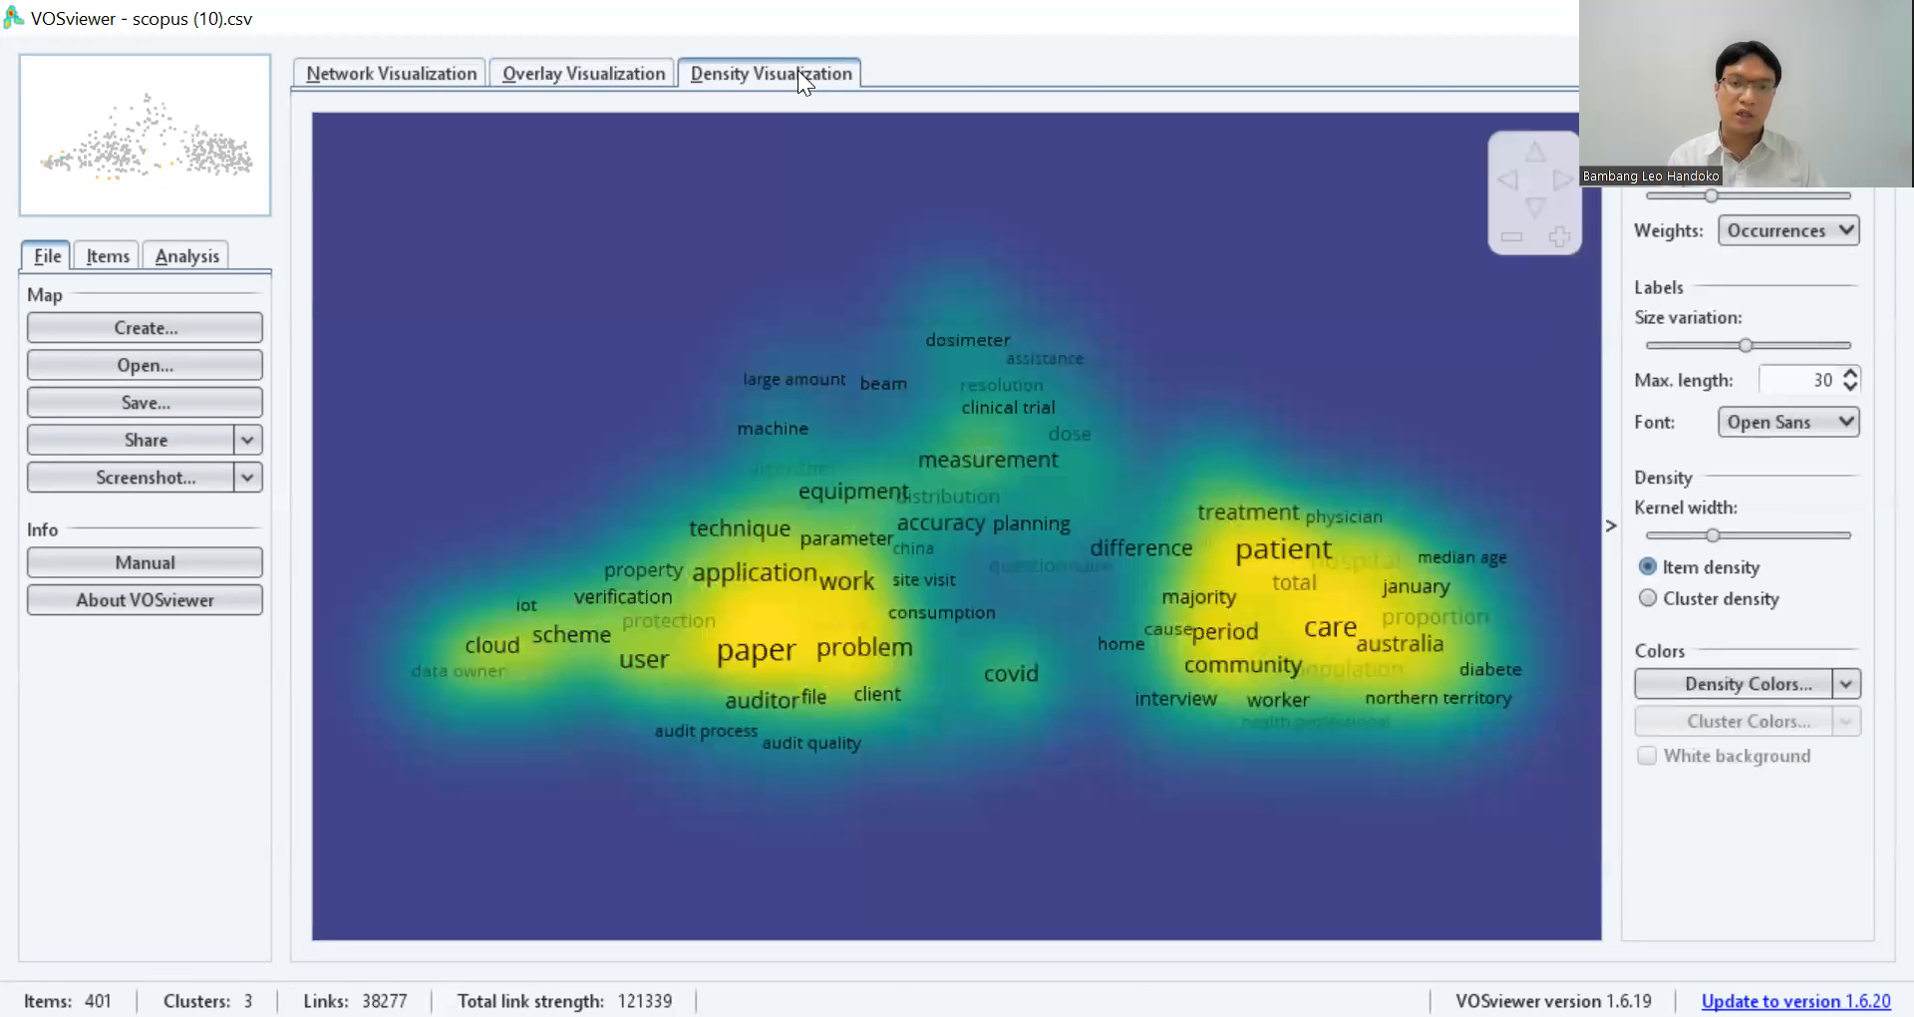